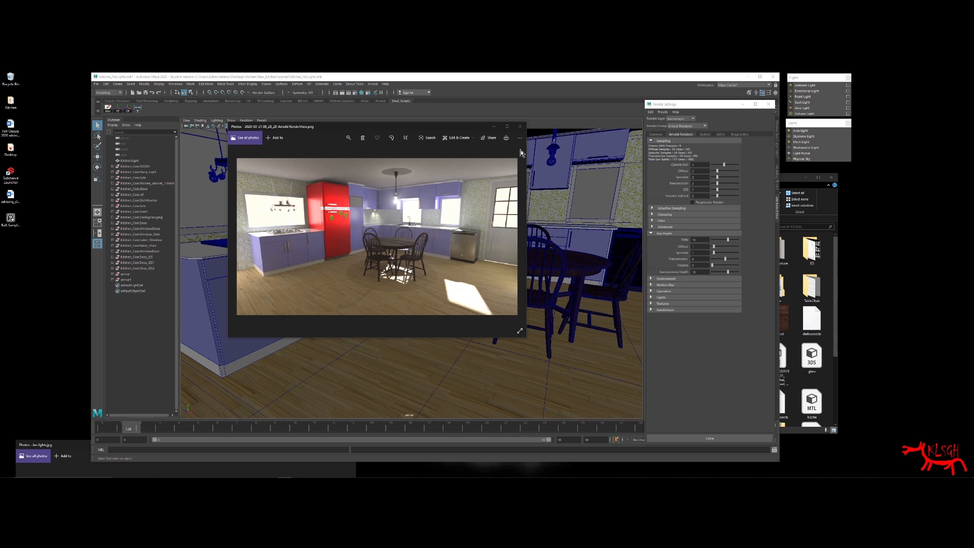
Step: Set the reference render aside and examine the kitchen model's cabinets, fridge, table and hanging fixtures from several angles
left_click_drag(445, 126, 220, 223)
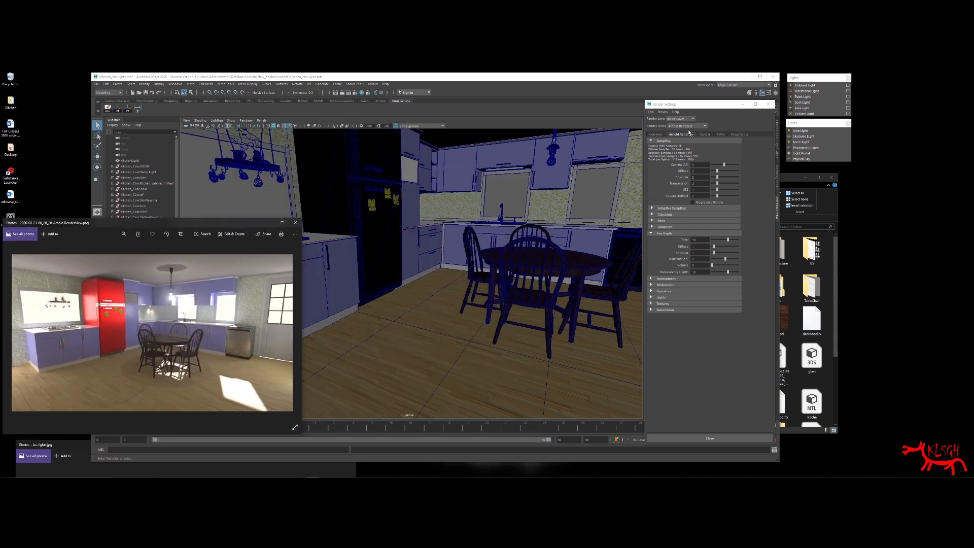
left_click(547, 76)
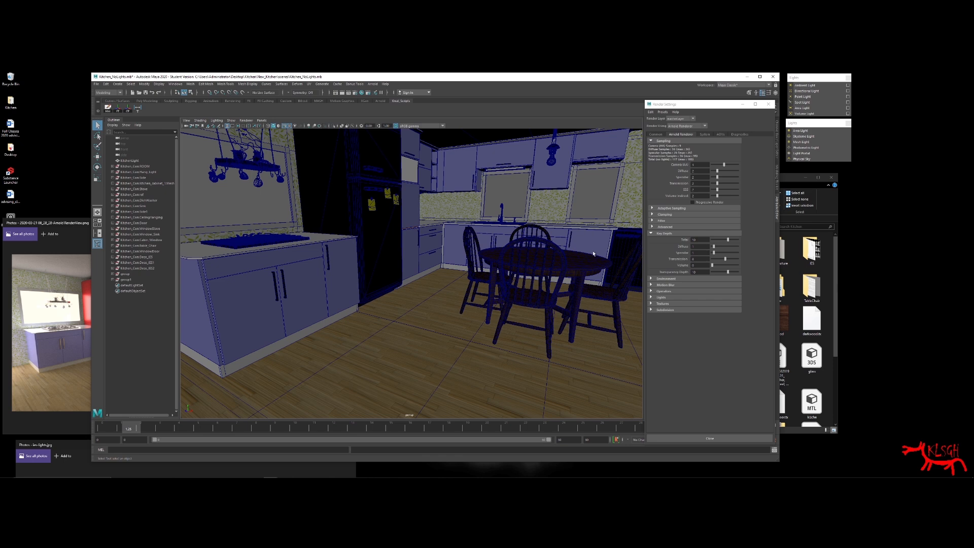
middle_click_drag(594, 253, 516, 252, "alt")
left_click_drag(517, 252, 514, 258, "alt")
right_click_drag(514, 257, 531, 258, "alt")
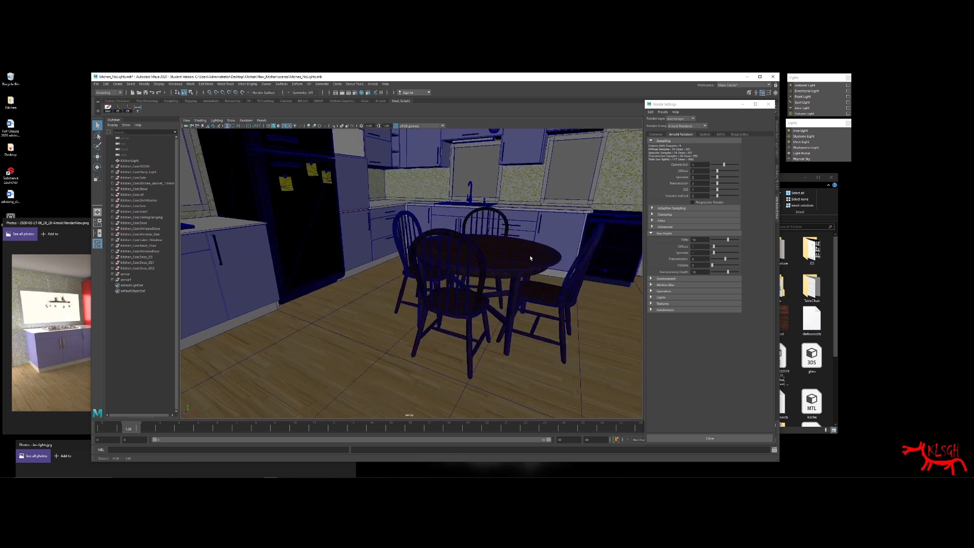
left_click_drag(530, 258, 485, 259, "alt")
middle_click_drag(484, 258, 524, 258, "alt")
left_click_drag(524, 259, 596, 259, "alt")
right_click_drag(499, 259, 452, 267, "alt")
middle_click_drag(452, 268, 450, 282, "alt")
left_click_drag(450, 283, 466, 286, "alt")
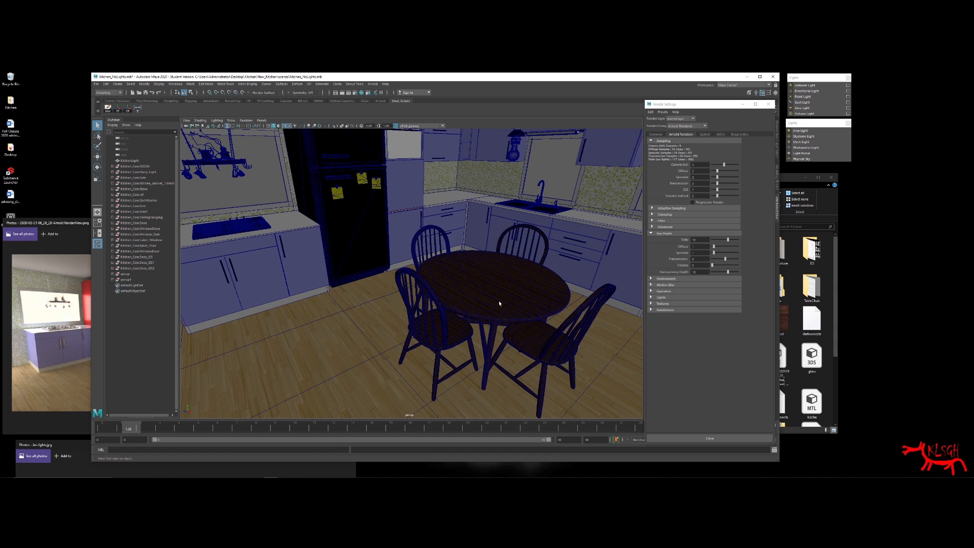
middle_click_drag(472, 302, 464, 279, "alt")
left_click_drag(465, 278, 428, 307, "alt")
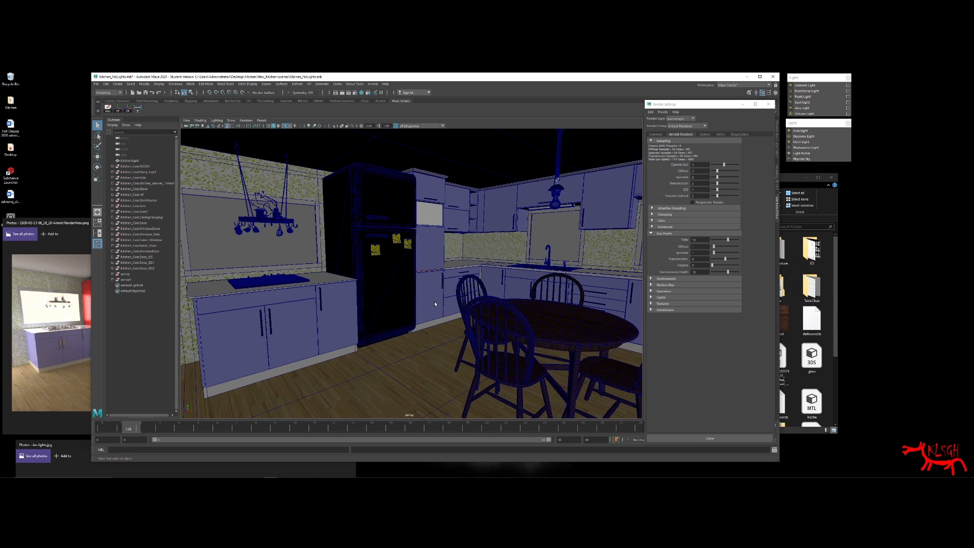
left_click_drag(434, 301, 484, 280, "alt")
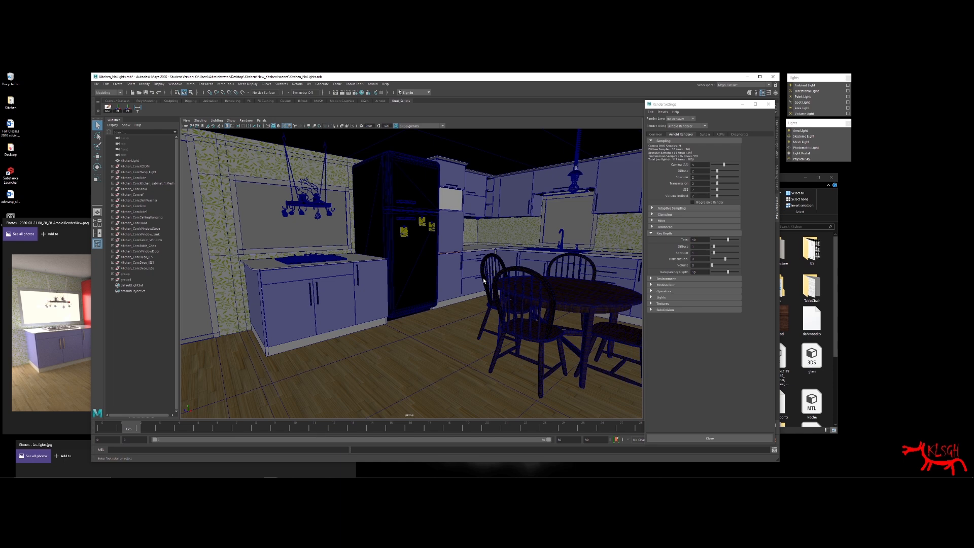
Step: Review the Arnold reference render and the IES lights chart, and close both images
left_click(71, 224)
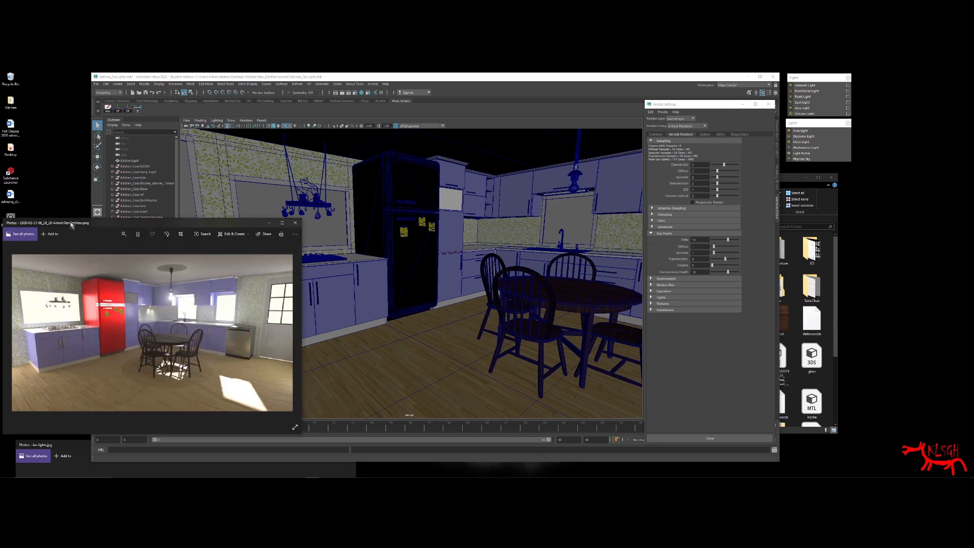
left_click_drag(71, 224, 387, 176)
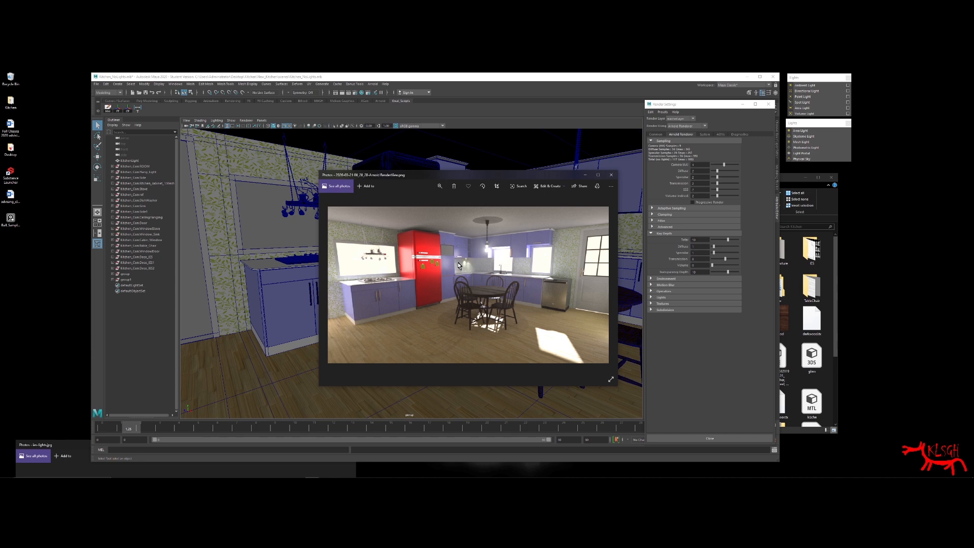
left_click(68, 445)
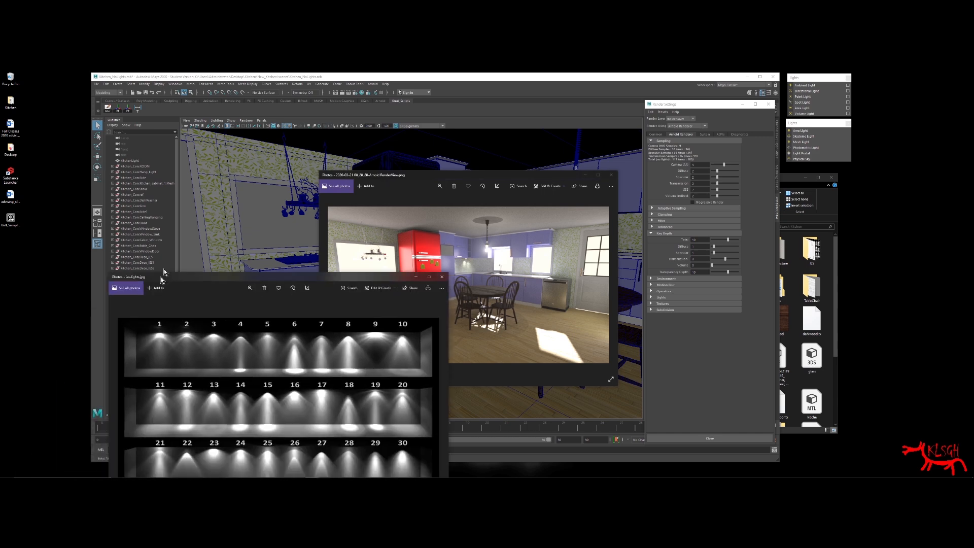
left_click_drag(163, 285, 200, 177)
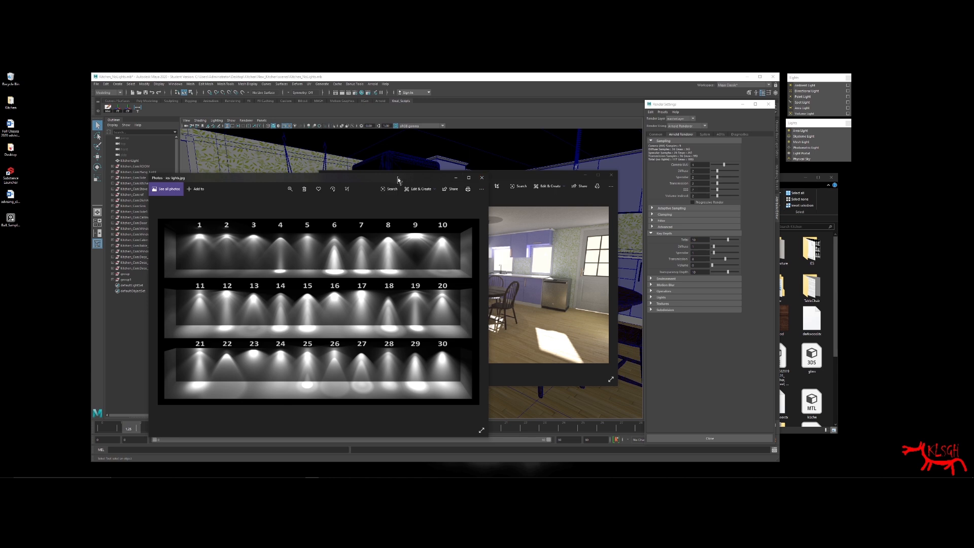
left_click_drag(397, 179, 270, 194)
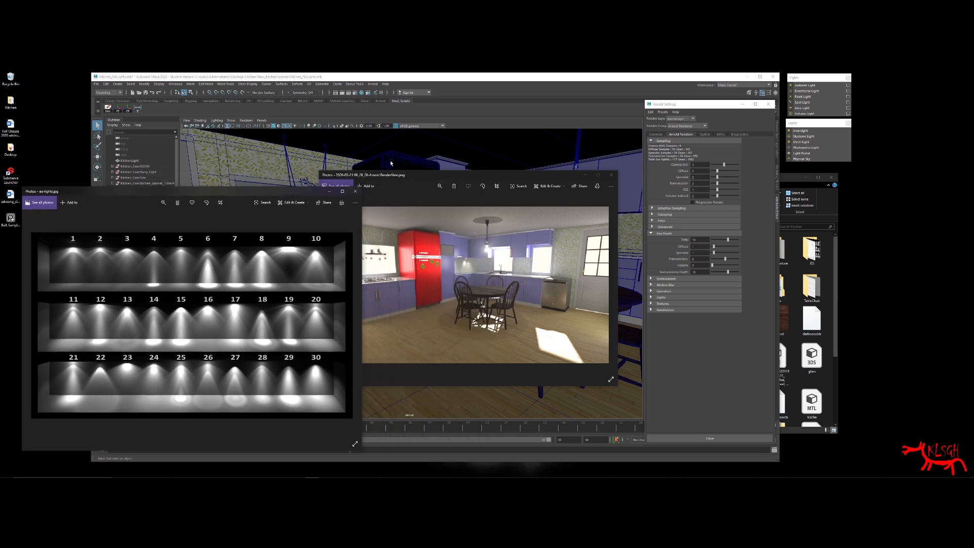
left_click(355, 190)
left_click(611, 175)
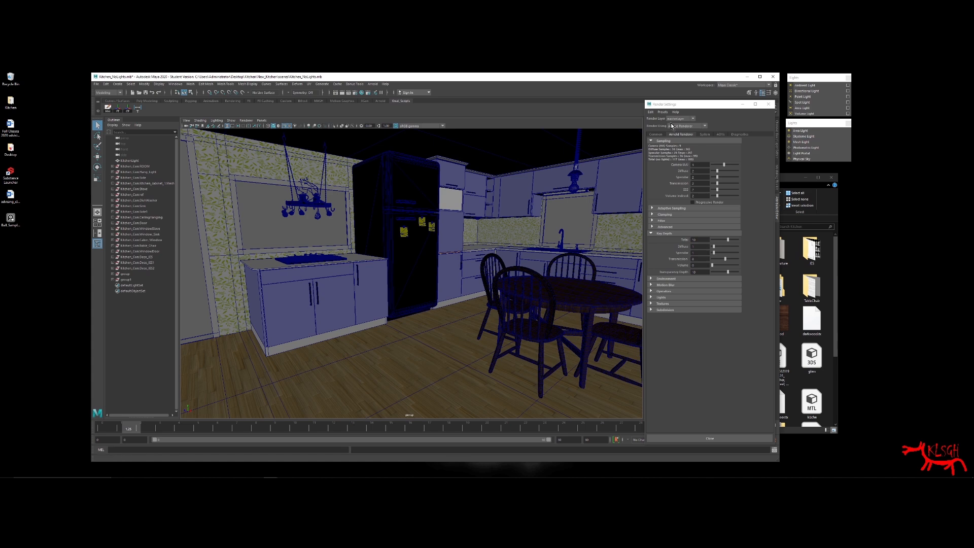
Step: Inspect the UV layout of the stove counter's worktop in the UV Editor, and close the editor
left_click_drag(508, 216, 471, 283, "alt")
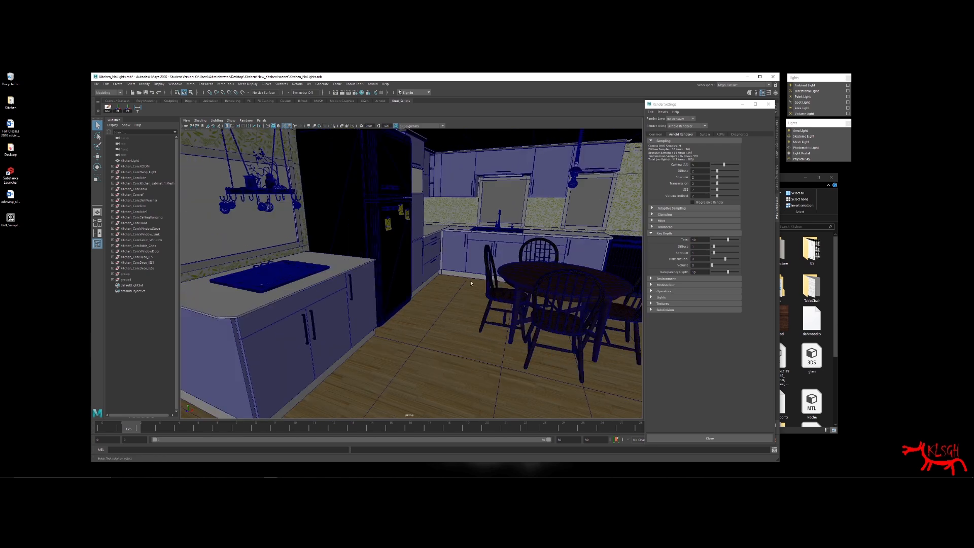
left_click_drag(578, 272, 449, 278, "alt")
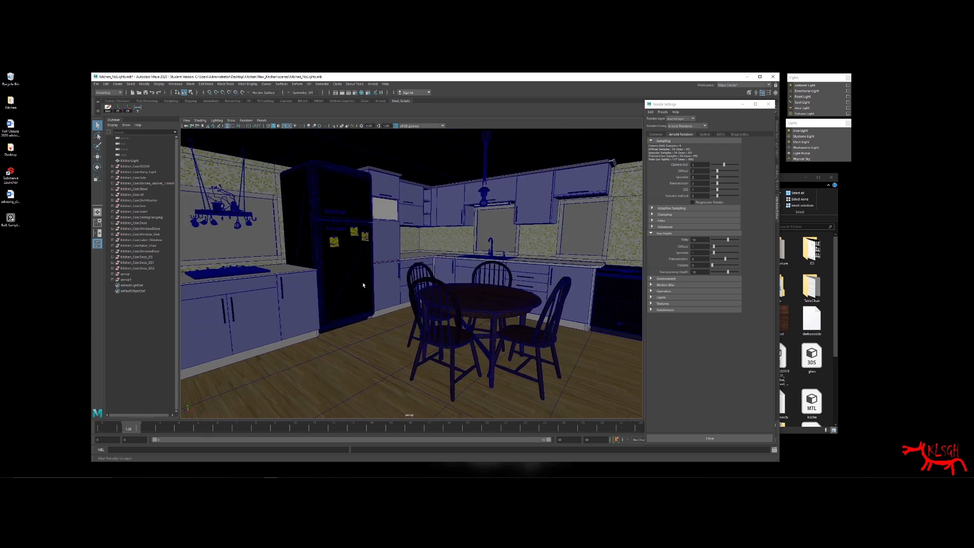
left_click_drag(364, 285, 411, 256, "alt")
left_click(411, 256)
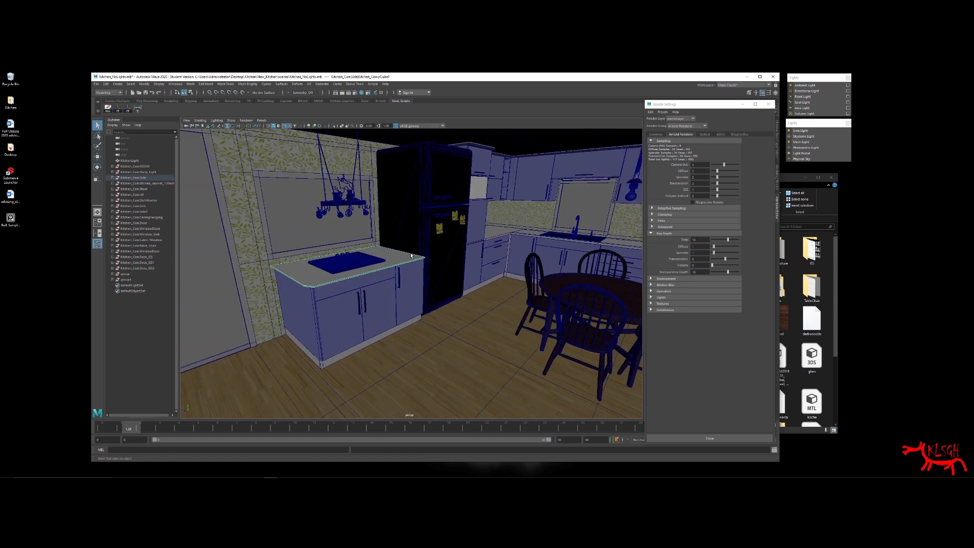
left_click(309, 84)
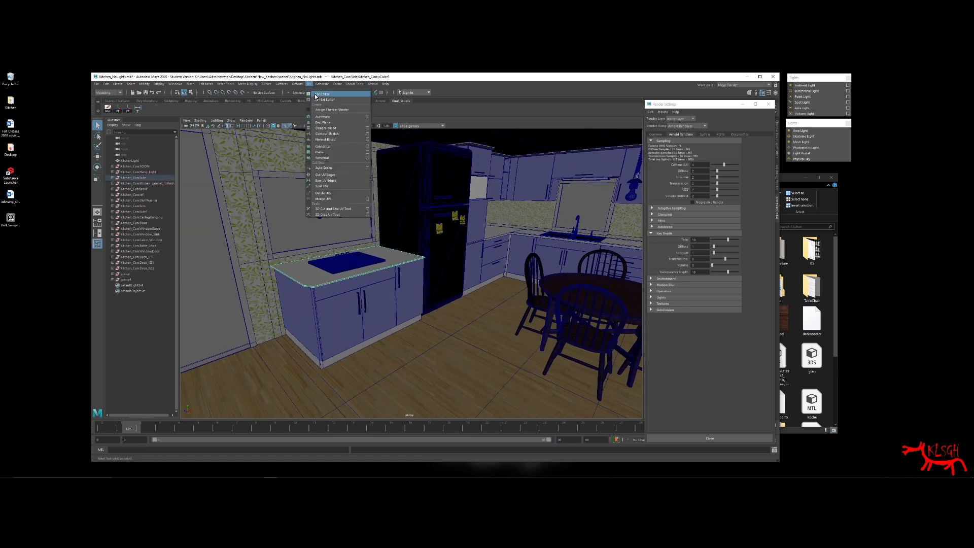
left_click(317, 94)
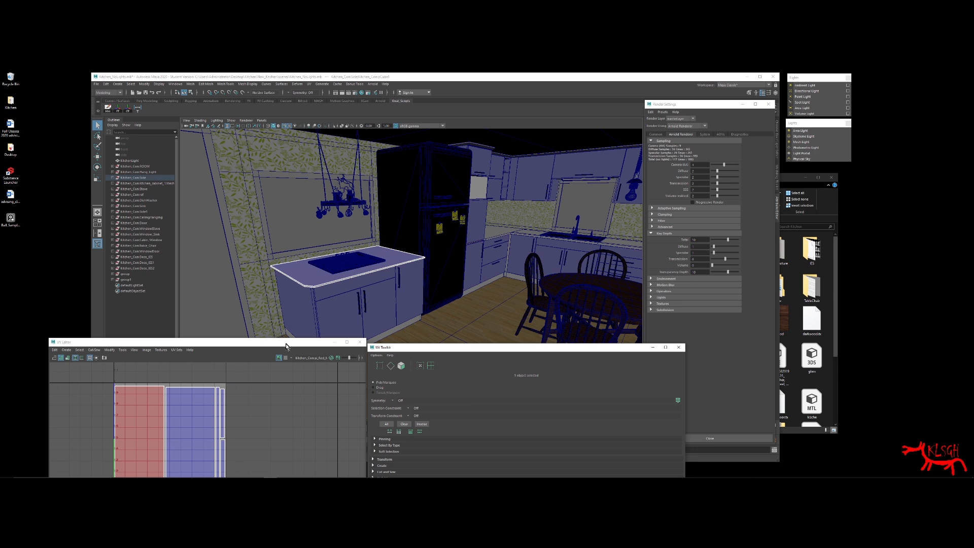
left_click_drag(287, 343, 310, 218)
middle_click_drag(307, 276, 298, 345, "alt")
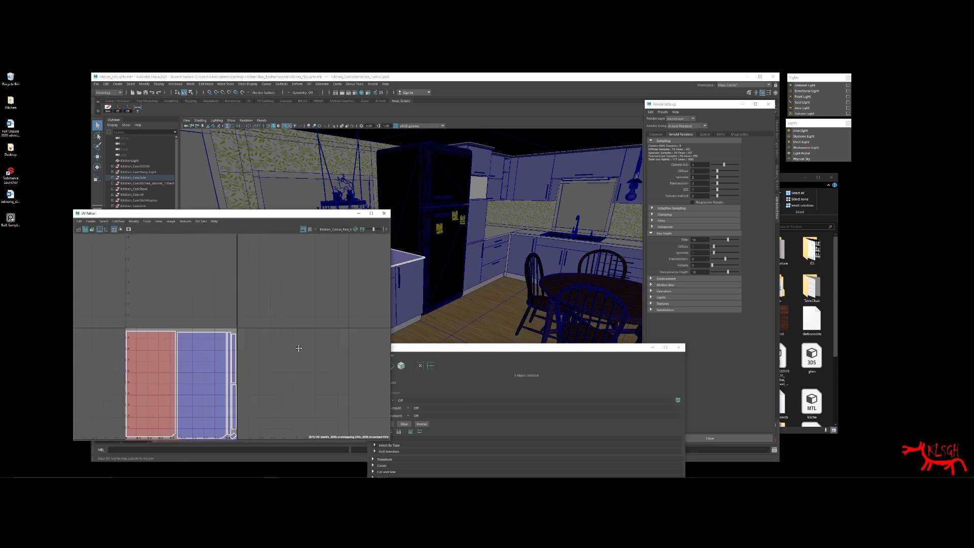
middle_click_drag(267, 305, 252, 236, "alt")
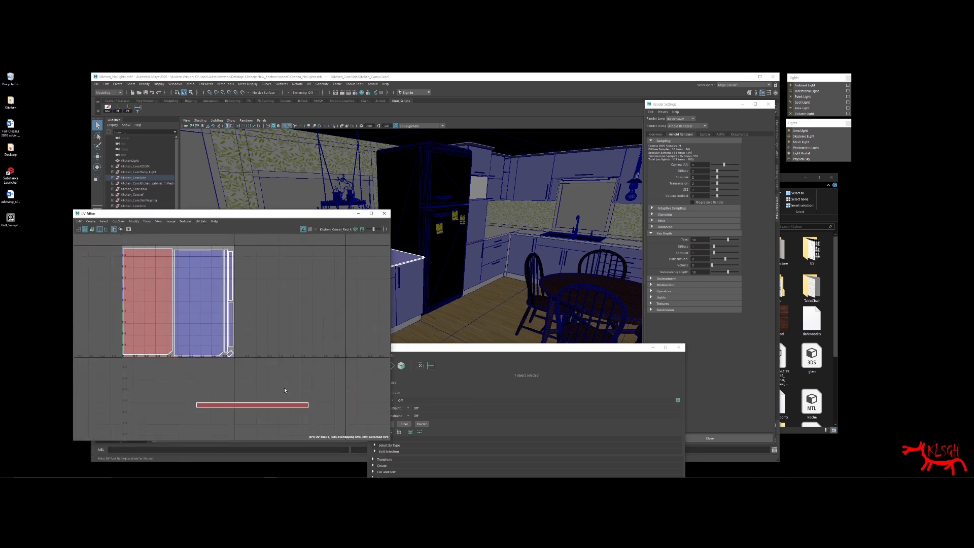
middle_click_drag(240, 313, 243, 330, "alt")
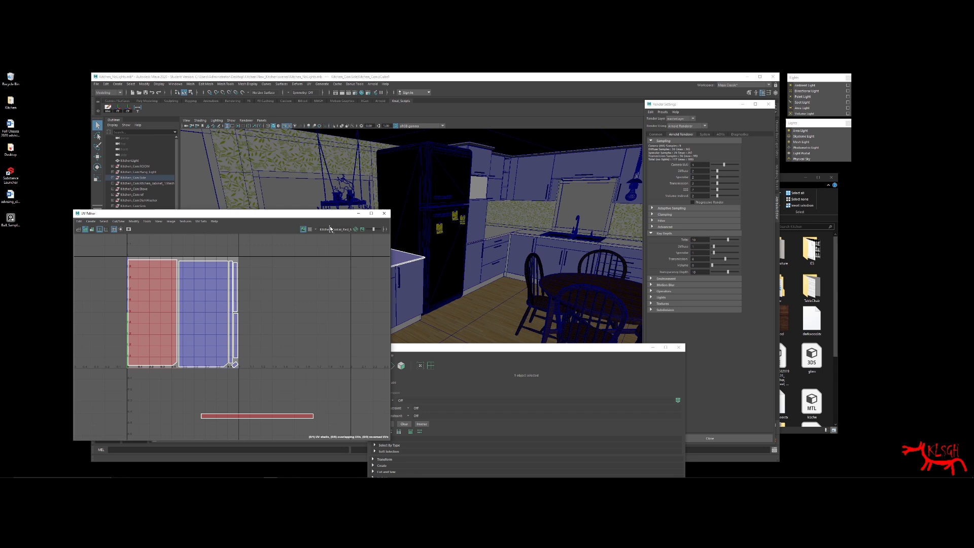
left_click(384, 213)
Step: Inspect the UV layouts of the refrigerator's side and both doors, and close the UV Editor and UV Toolkit
middle_click_drag(351, 239, 327, 239, "alt")
left_click(377, 166)
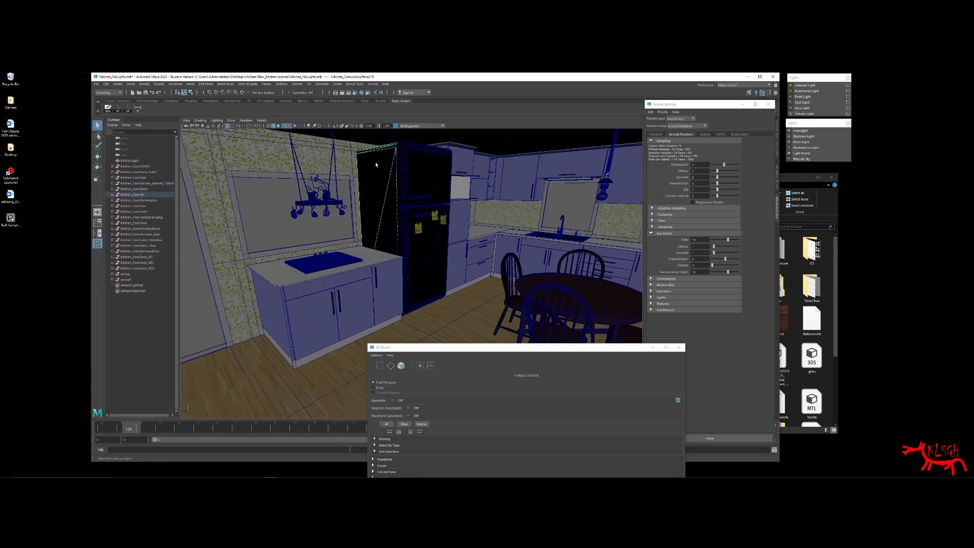
left_click(310, 85)
left_click(322, 94)
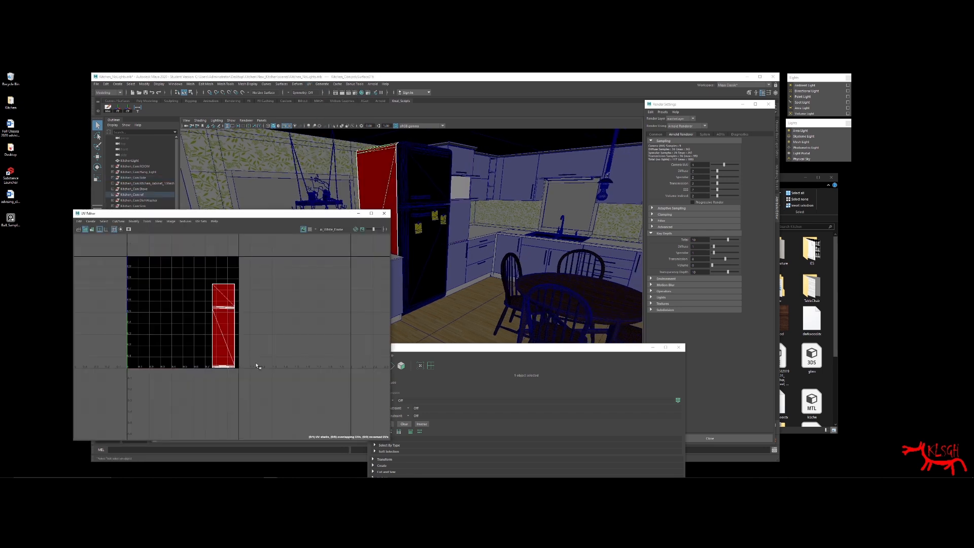
left_click(423, 184)
left_click(425, 236)
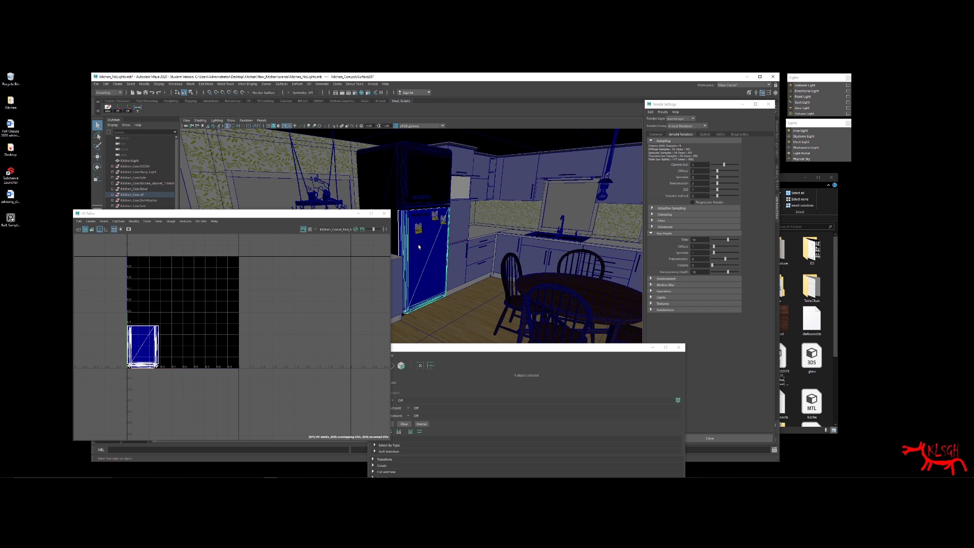
left_click(392, 176)
left_click(413, 173)
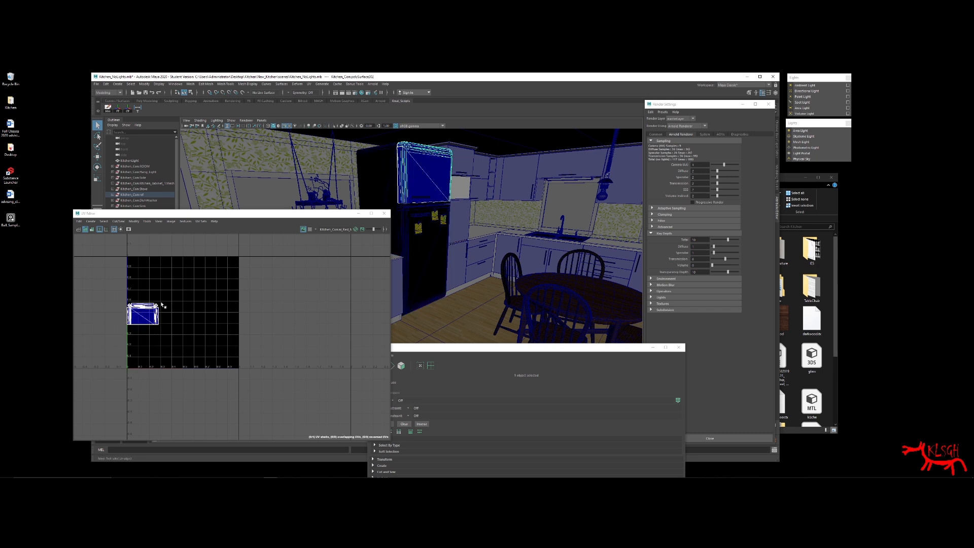
left_click(384, 213)
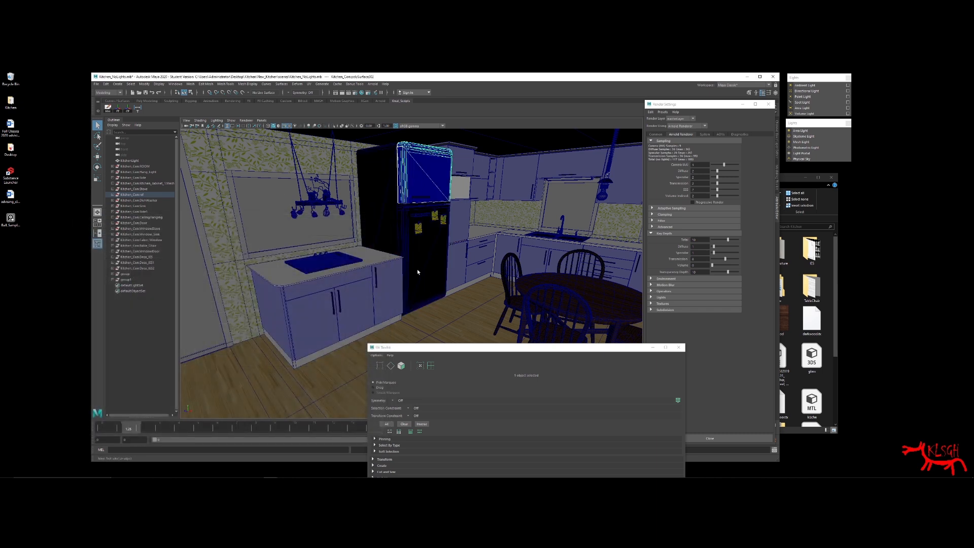
left_click(245, 354)
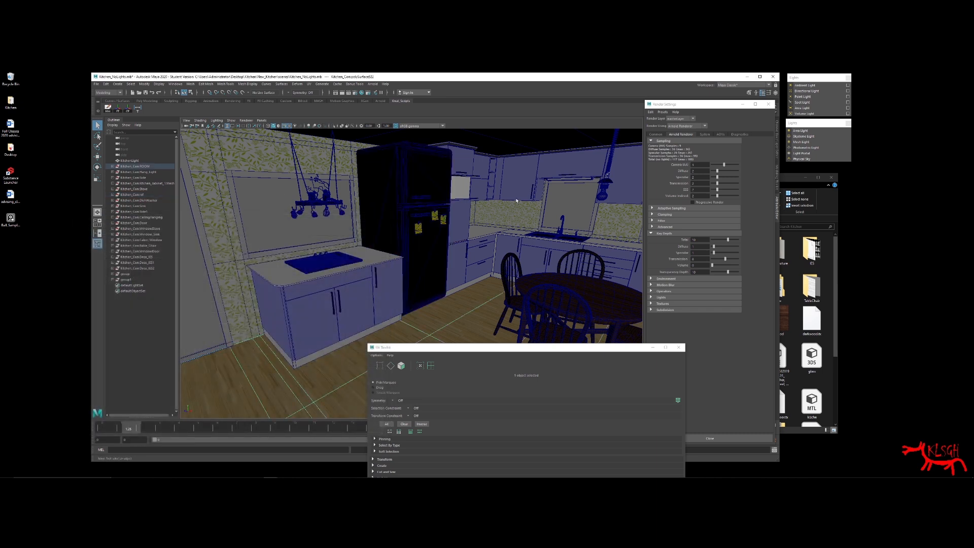
left_click(680, 346)
Step: Switch the viewport to wireframe display and show the room from outside, with its floor corner beside the grid
left_click_drag(406, 262, 452, 262, "alt")
middle_click_drag(452, 262, 308, 251, "alt")
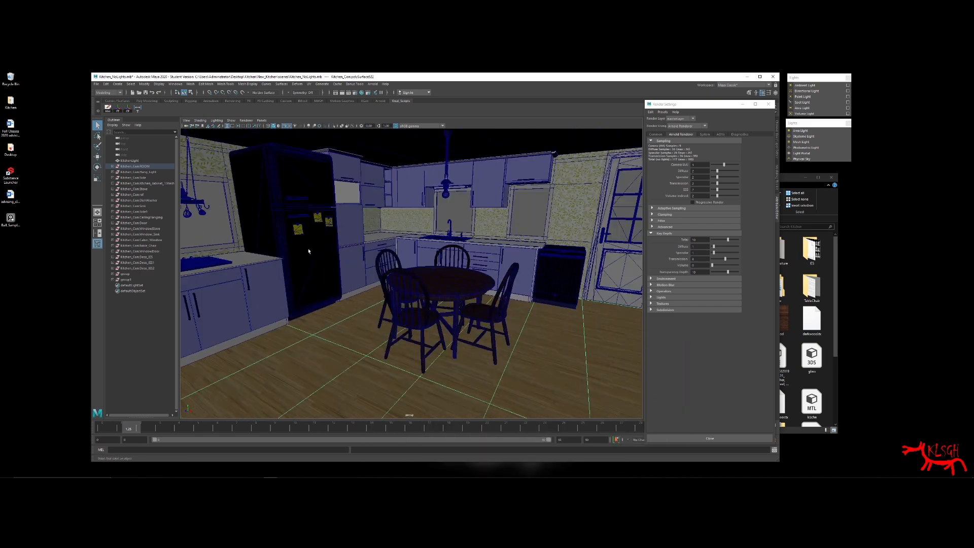
mouse_move(309, 251)
left_mouse_down("alt")
mouse_move(414, 248)
mouse_move(325, 253)
left_mouse_up("alt")
right_click_drag(324, 252, 298, 261, "alt")
left_click_drag(297, 260, 414, 246, "alt")
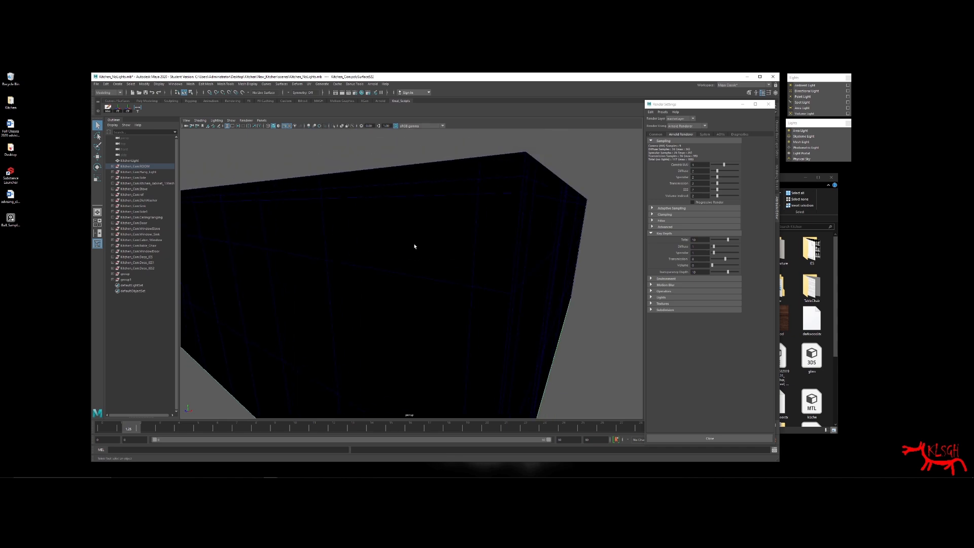
right_click_drag(414, 246, 309, 240, "alt")
key("4")
left_click_drag(309, 241, 487, 337, "alt")
right_click_drag(488, 337, 507, 339, "alt")
middle_click_drag(508, 339, 426, 311, "alt")
left_click_drag(426, 311, 417, 323, "alt")
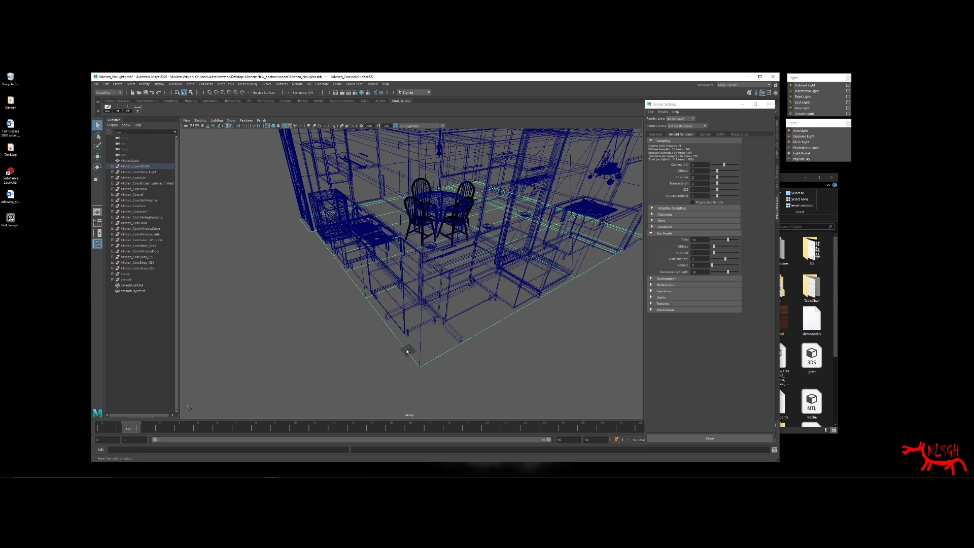
Step: Check the size and spacing values in the Grid Options, and close them without changes
left_click(158, 84)
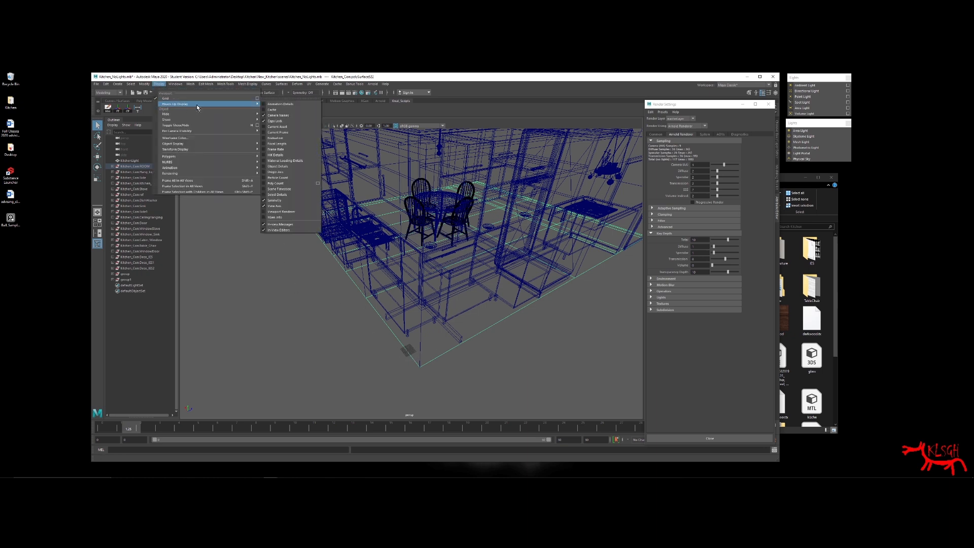
mouse_move(198, 114)
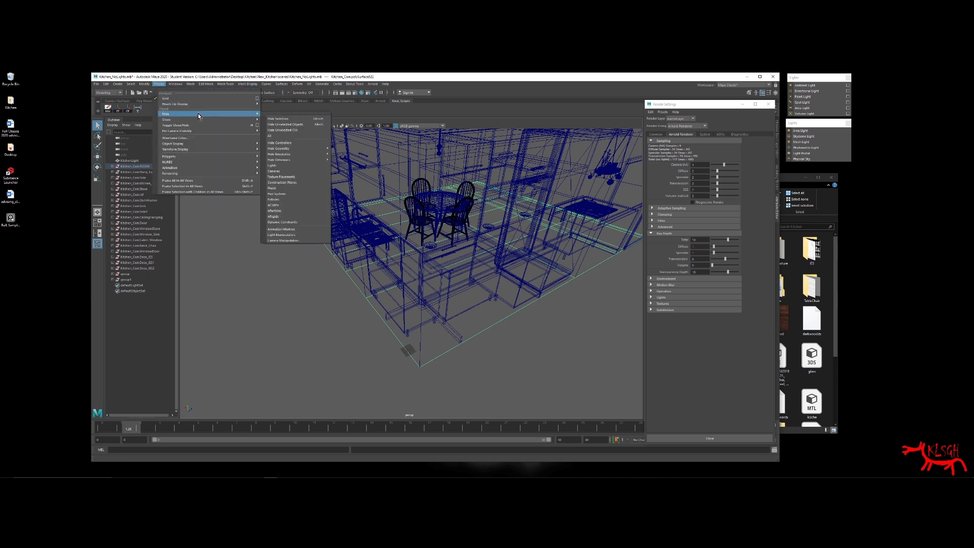
left_click(257, 98)
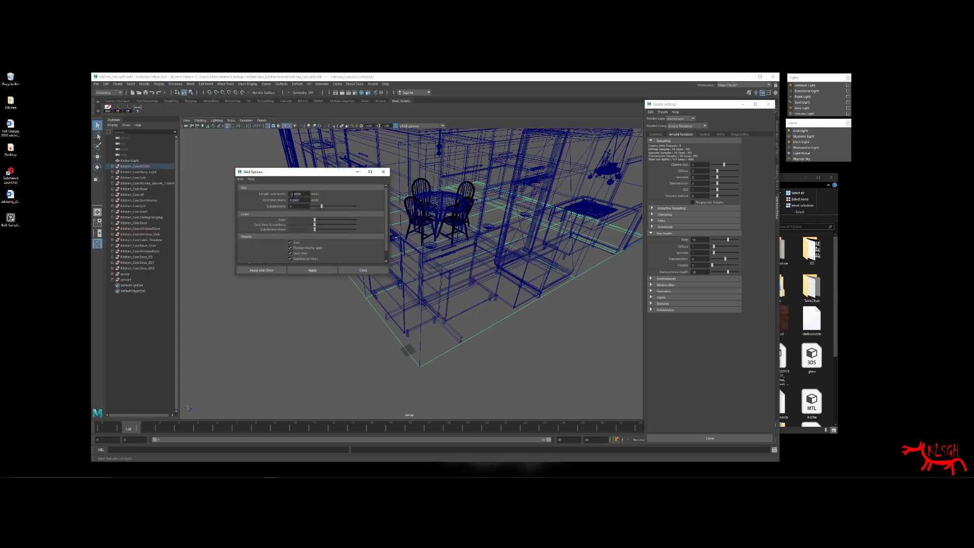
left_click(383, 172)
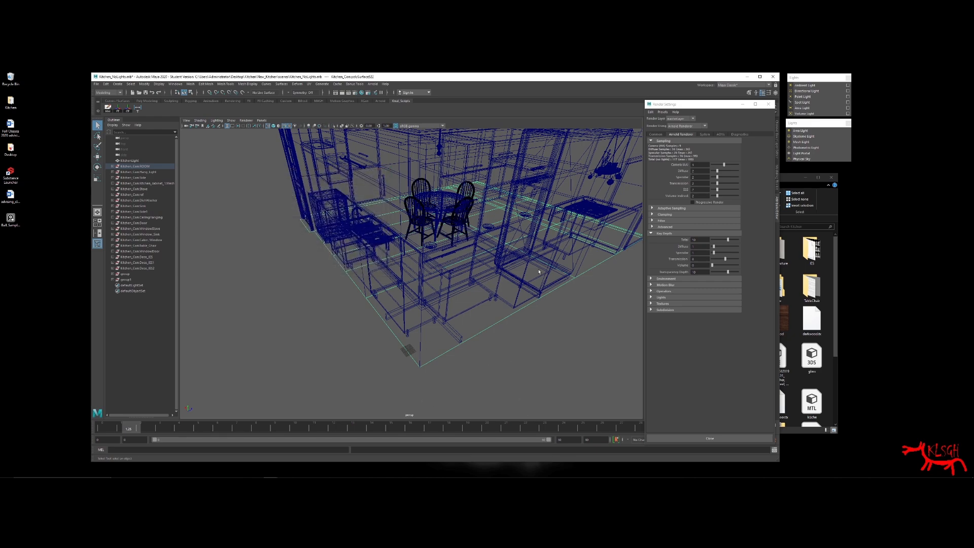
Step: Return the view to the kitchen interior and close the Render Settings window
left_click_drag(539, 272, 441, 248, "alt")
right_click_drag(440, 248, 501, 250, "alt")
left_click(770, 106)
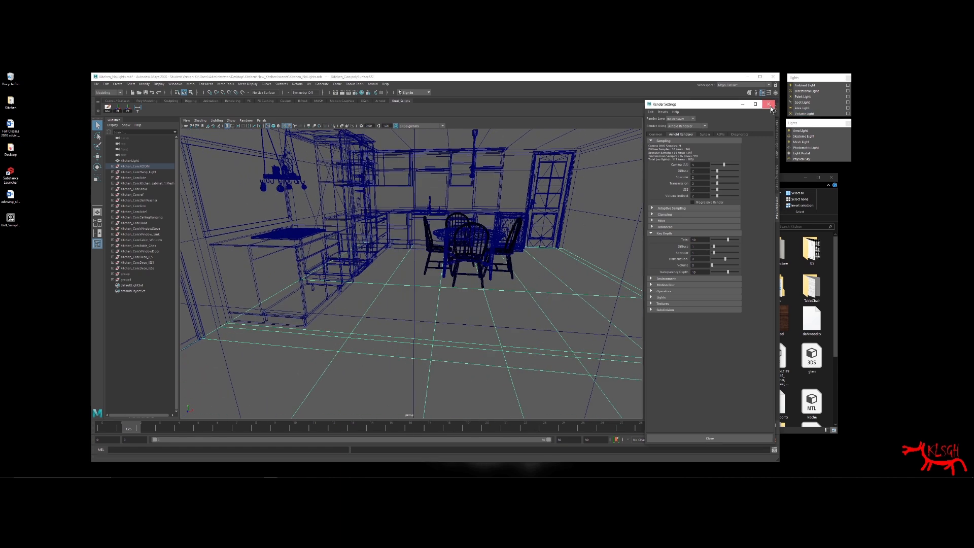
left_click(770, 105)
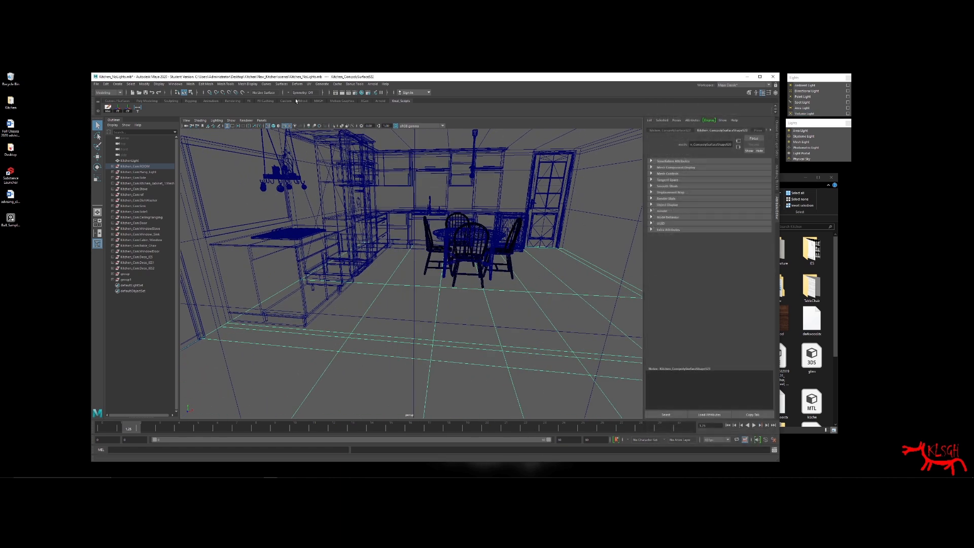
Step: Set the Arnold diffuse, specular, transmission and SSS samples to 1 and volume indirect to 0 in the Render Settings
left_click(355, 93)
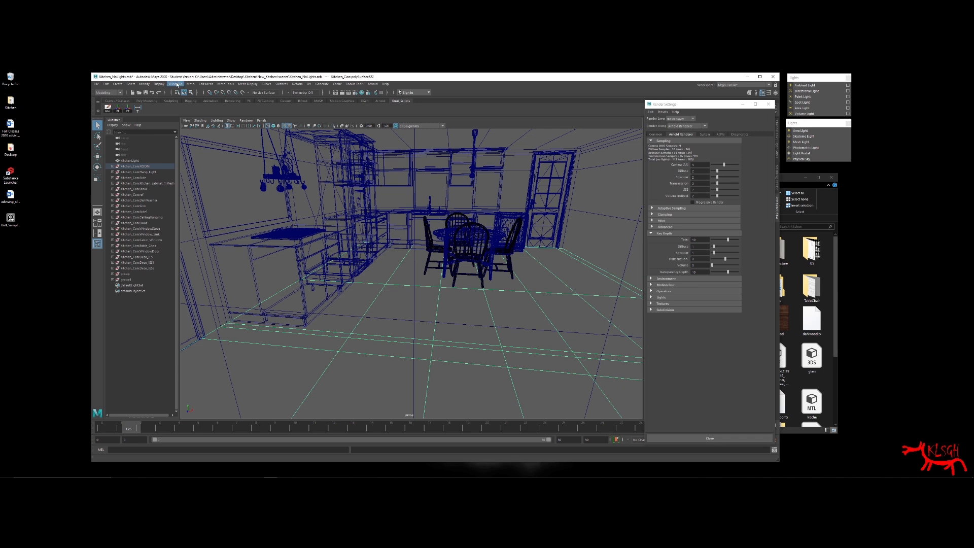
left_click(175, 84)
mouse_move(208, 120)
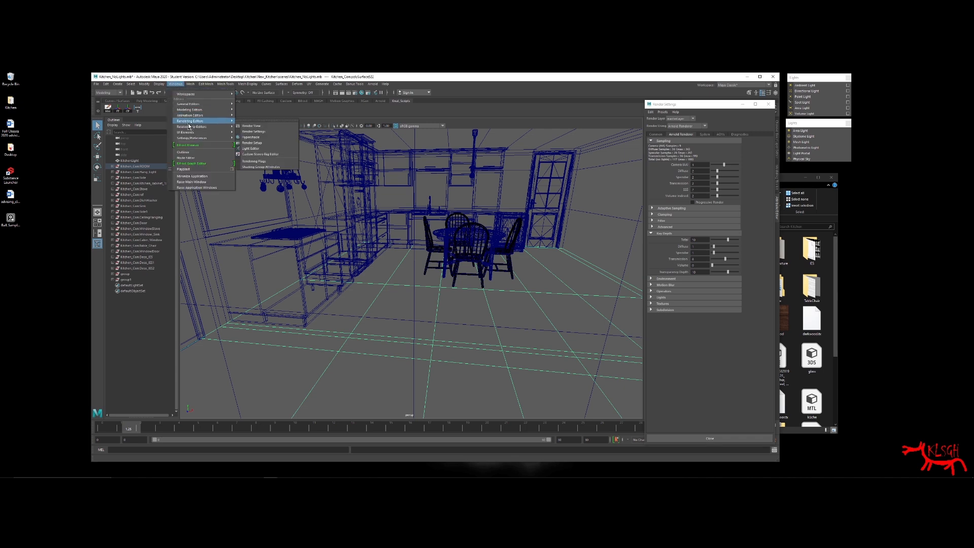
left_click(271, 131)
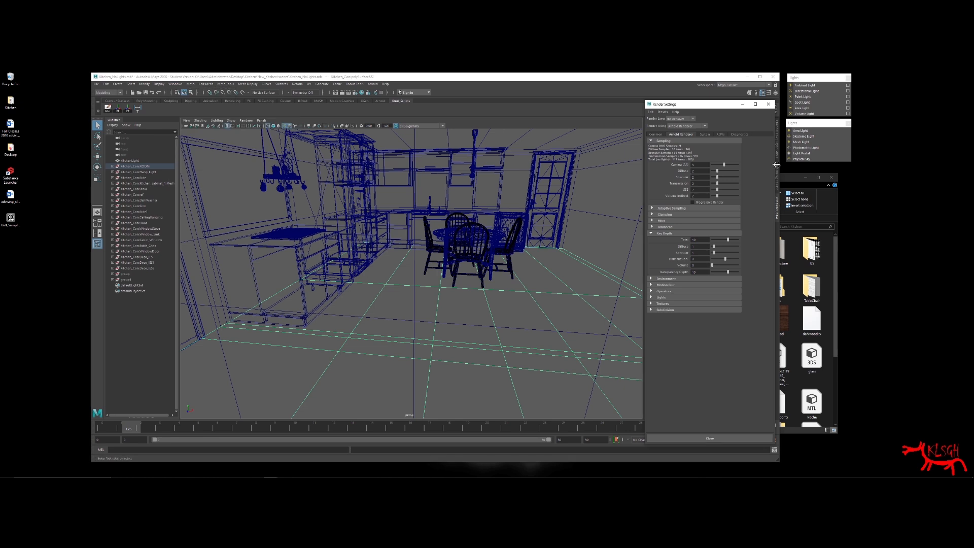
left_click(701, 171)
type("1")
key("Tab")
type("1")
key("Tab")
type("1")
key("Tab")
type("1")
key("Tab")
type("0")
Step: Switch the viewport to shaded display and show the whole kitchen building from outside, facing the door and windows
left_click_drag(476, 243, 414, 248, "alt")
key("5")
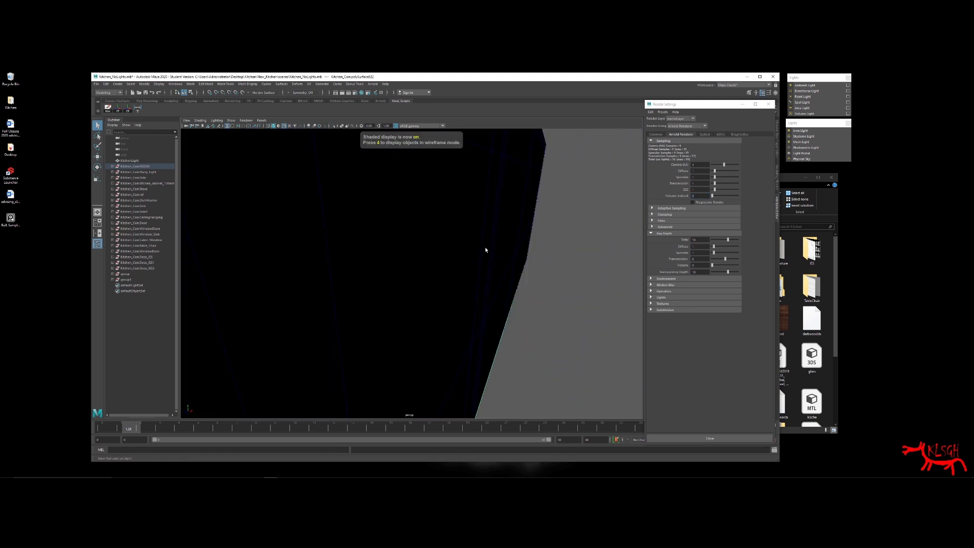
right_click_drag(485, 250, 392, 249, "alt")
left_click_drag(391, 249, 466, 250, "alt")
right_click_drag(465, 250, 624, 253, "alt")
middle_click_drag(624, 253, 524, 256, "alt")
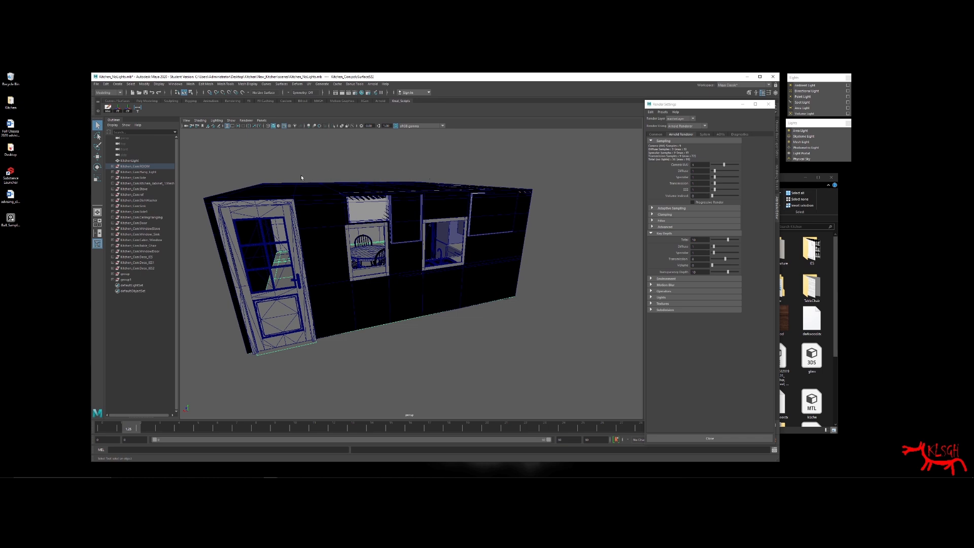
Step: Create a directional light and scale up its icon beside the building
left_click(117, 84)
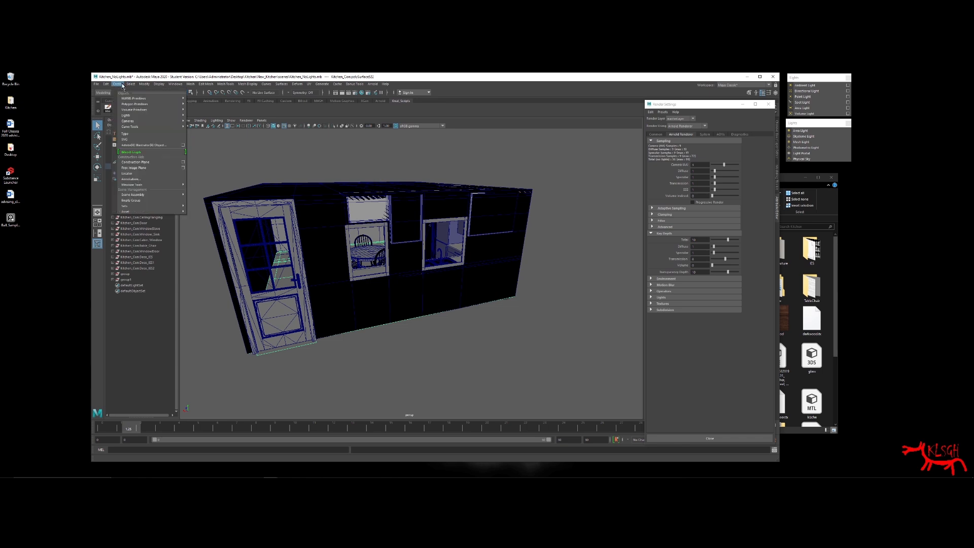
mouse_move(139, 115)
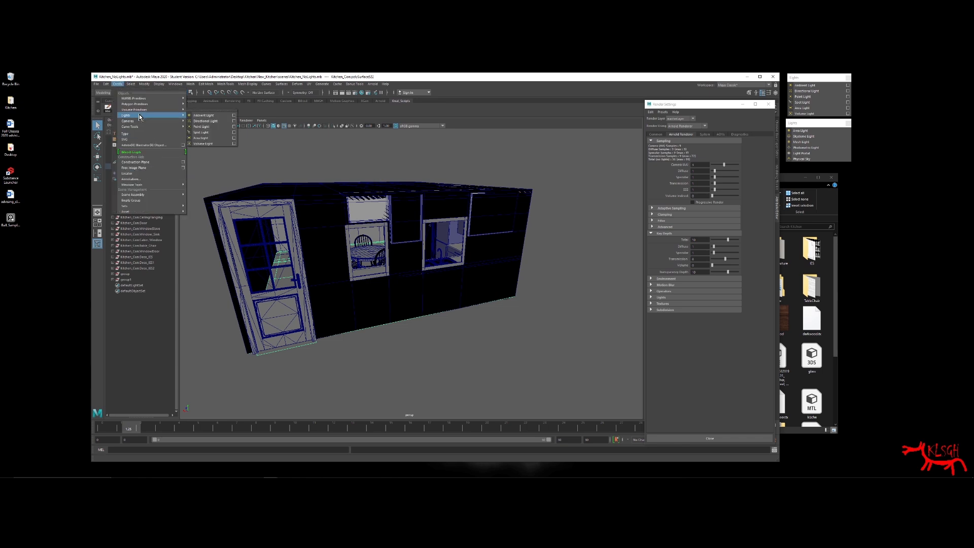
left_click(205, 121)
left_click_drag(463, 235, 429, 242, "alt")
key("r")
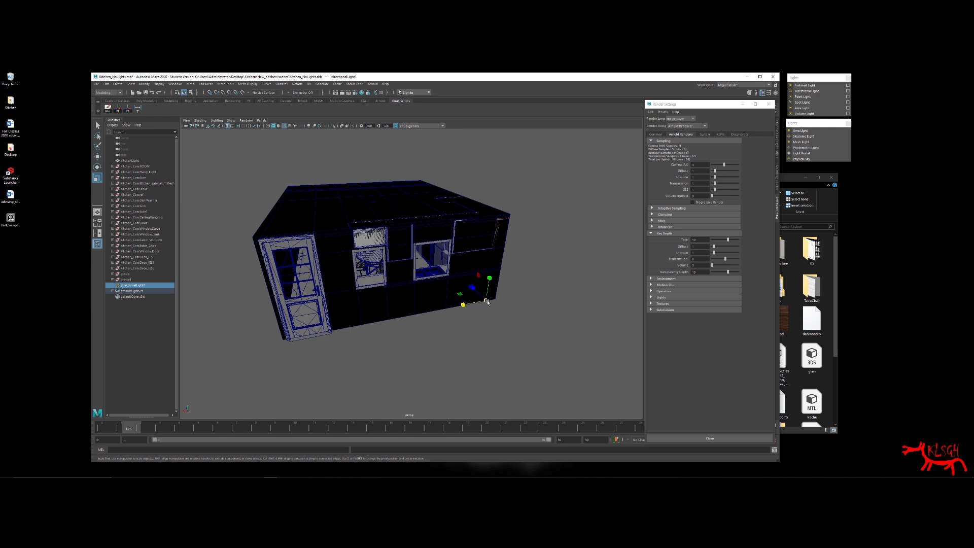
left_click_drag(486, 302, 533, 302)
Step: Move the directional light up and away from the building and rotate it to shine down towards the windows
key("w")
middle_click_drag(491, 279, 441, 283, "alt")
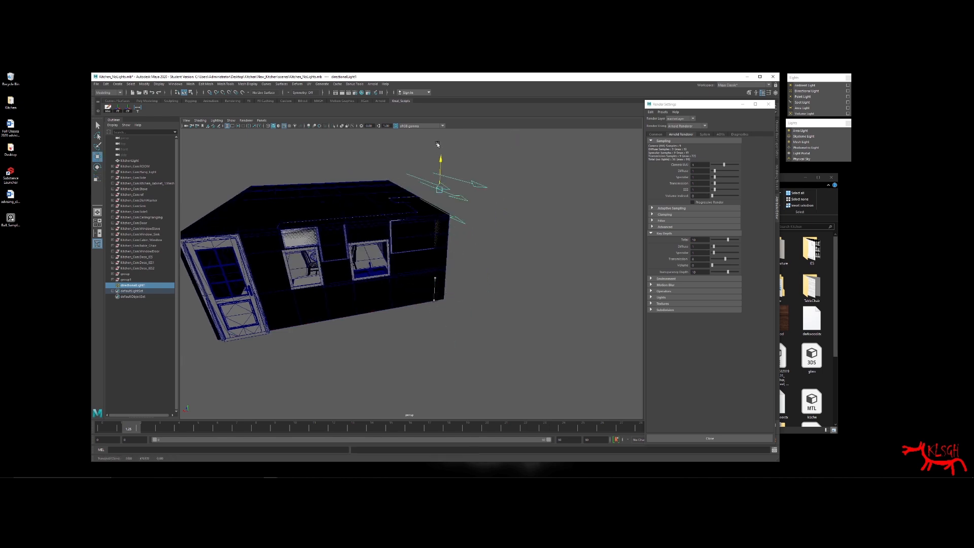
left_click_drag(435, 170, 379, 244, "alt")
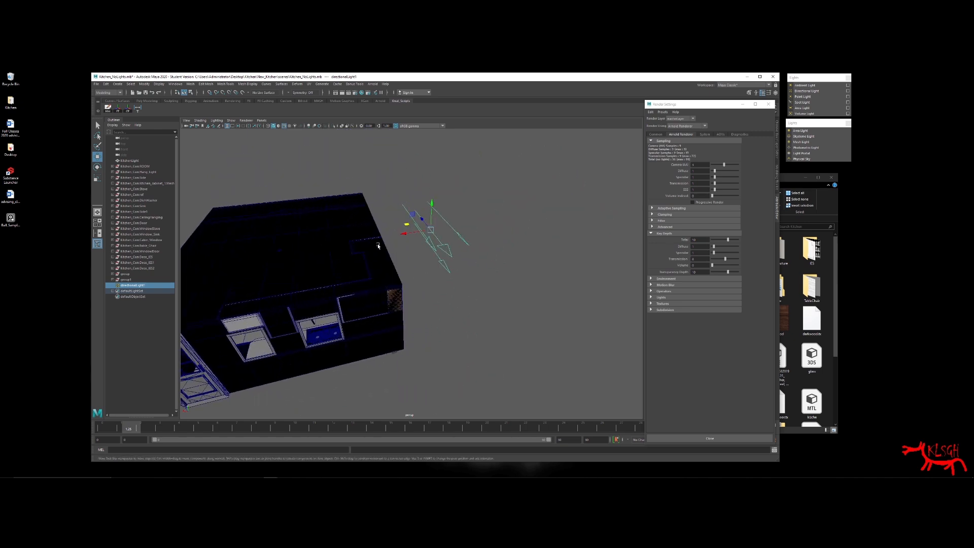
key("e")
mouse_move(440, 216)
left_mouse_down()
mouse_move(420, 217)
mouse_move(431, 216)
left_mouse_up()
left_click_drag(431, 216, 401, 243, "alt")
key("w")
key("e")
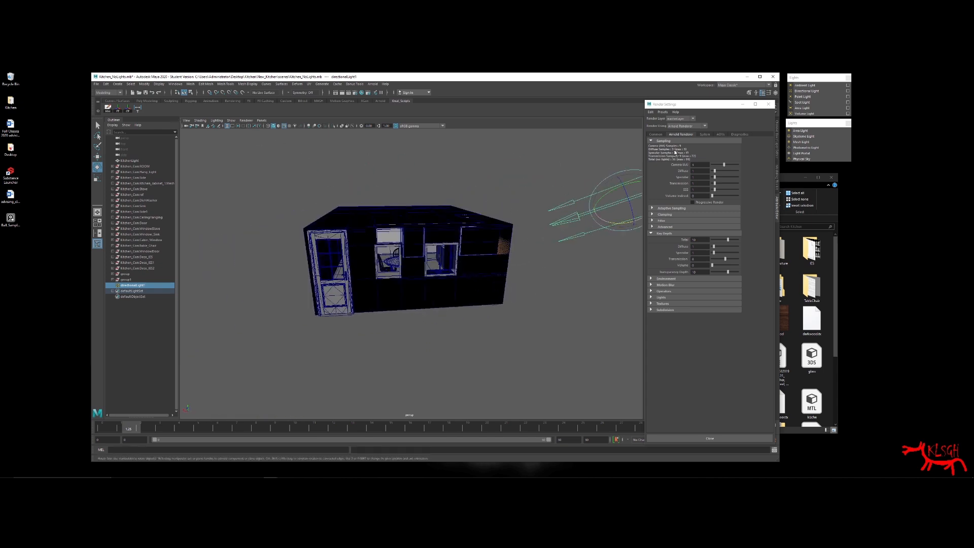
Step: Close the two floating light menus and create an Arnold area light, scaled up to a usable size
left_click(848, 78)
left_click(848, 123)
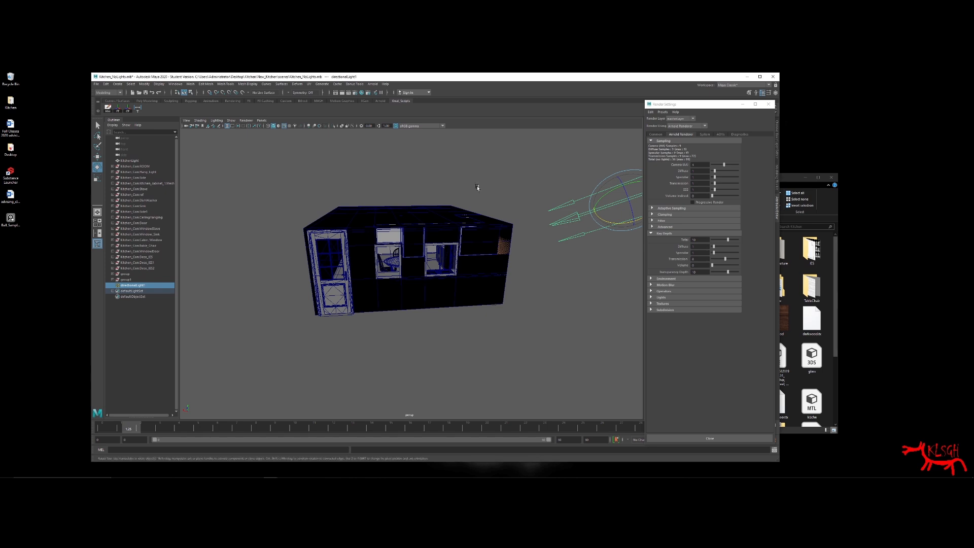
left_click(372, 84)
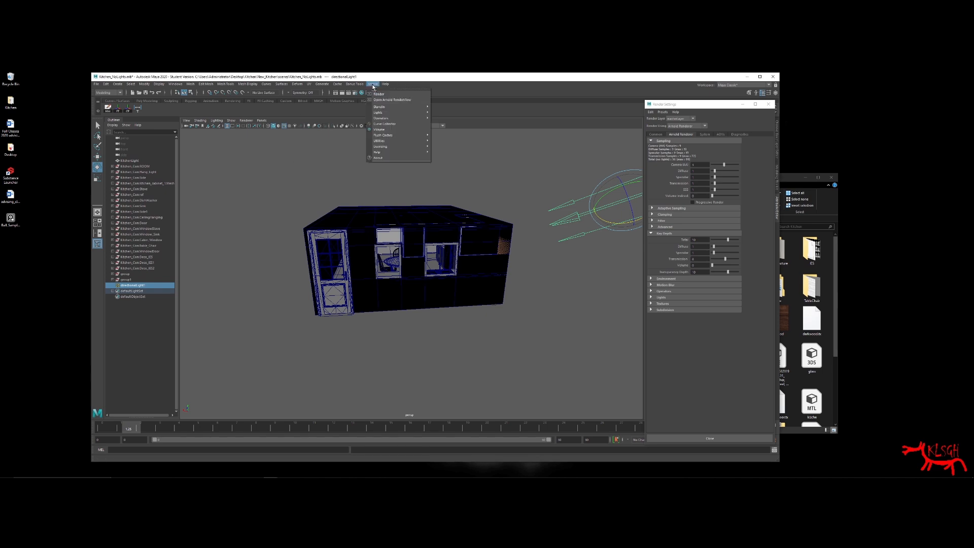
mouse_move(376, 114)
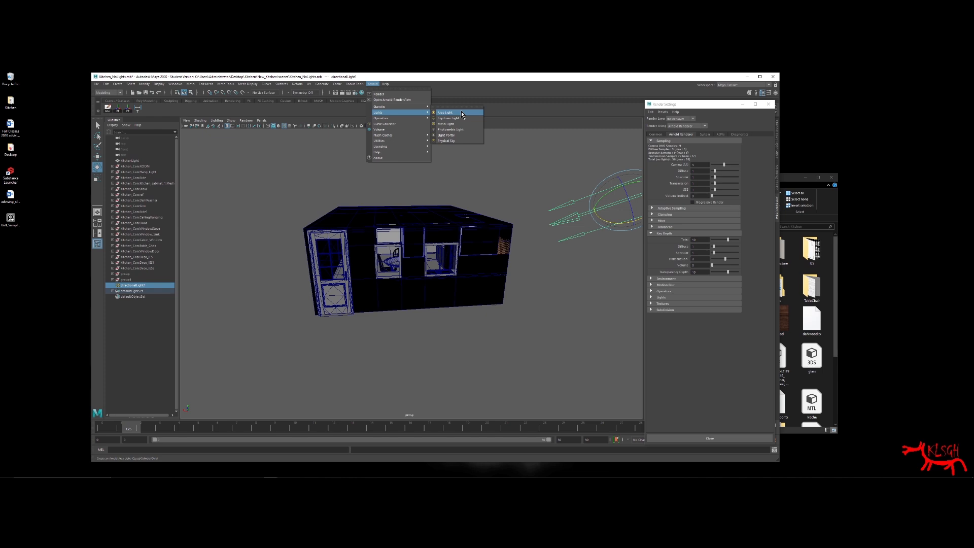
left_click(448, 115)
key("r")
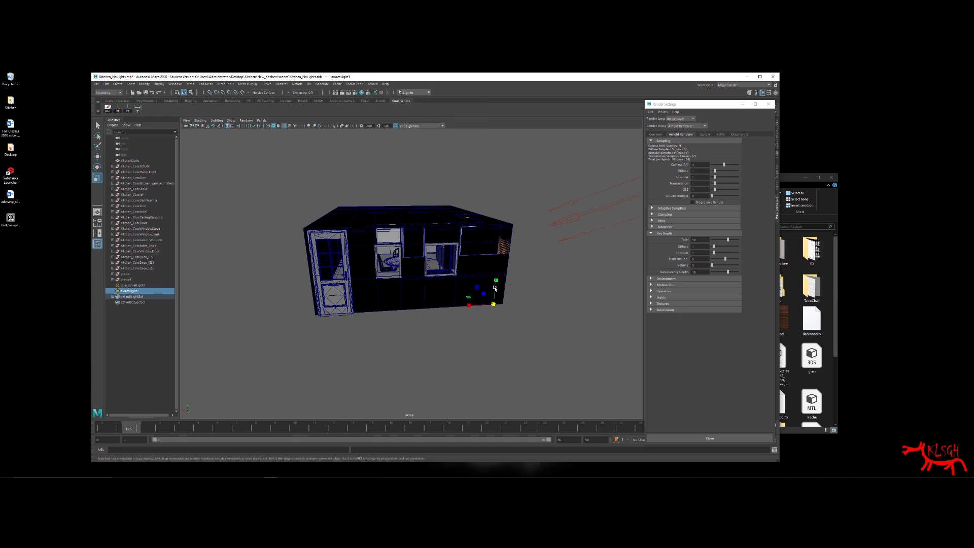
left_click_drag(493, 304, 321, 250)
Step: Move the area light to the glazed door and rotate it to face into the room
key("w")
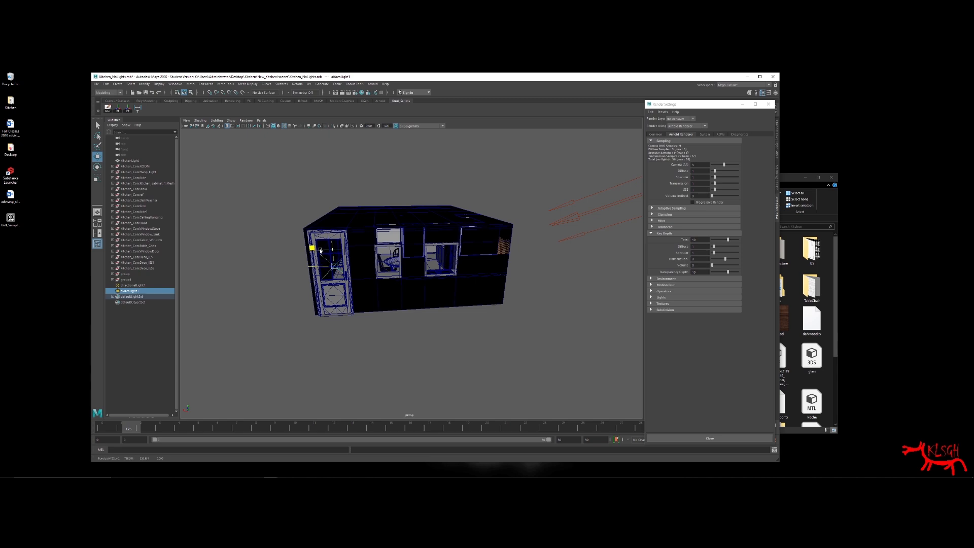
key("f")
left_click_drag(455, 268, 409, 196, "alt")
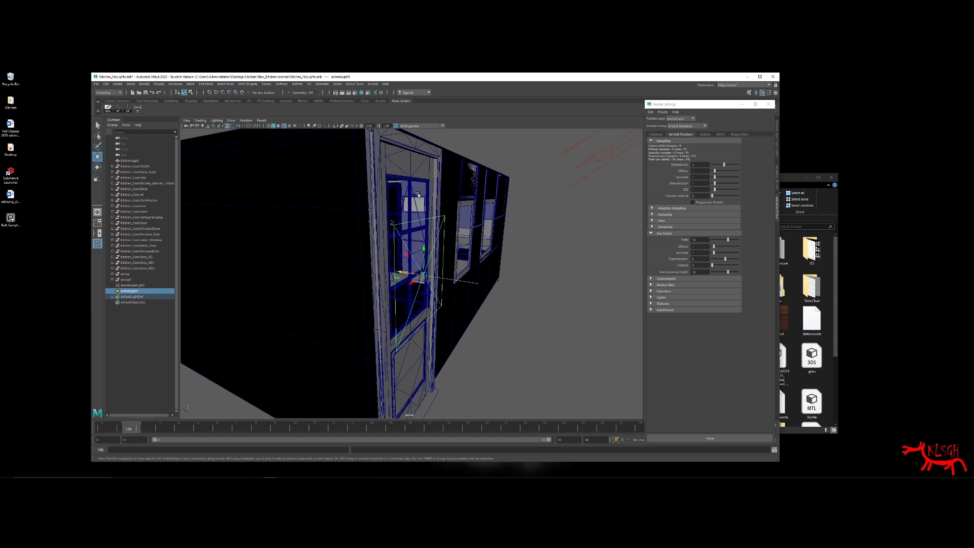
left_click_drag(376, 230, 410, 202, "alt")
key("e")
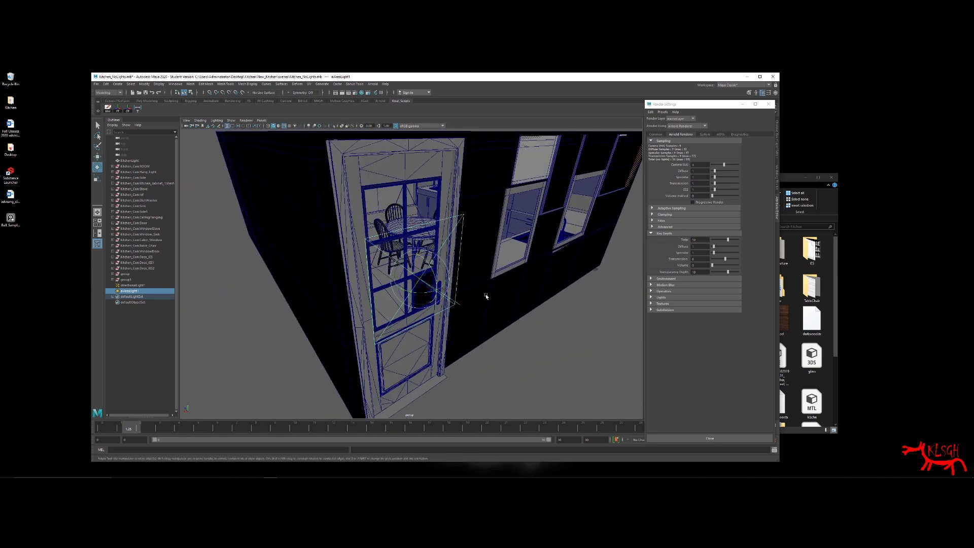
left_click_drag(443, 286, 513, 290)
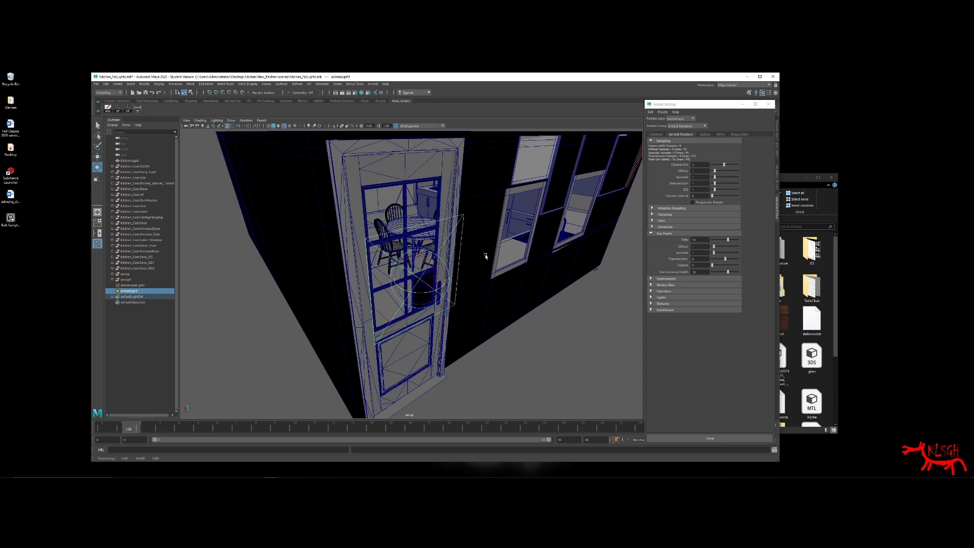
Step: Fit the area light over the door's glass by adjusting its position and scale
key("w")
left_click_drag(414, 252, 414, 210)
left_click_drag(446, 228, 404, 214, "alt")
key("r")
left_click_drag(411, 254, 363, 279, "alt")
key("w")
key("r")
key("w")
Step: Duplicate the door's area light and fit the copy to the neighbouring window beside the dining table
key("ctrl+d")
left_click_drag(487, 276, 456, 270, "alt")
scroll(447, 264, "up", 2)
left_click_drag(415, 242, 412, 263)
key("r")
Step: Duplicate the dining window's area light and fit the copy to the window above the sink
key("ctrl+d")
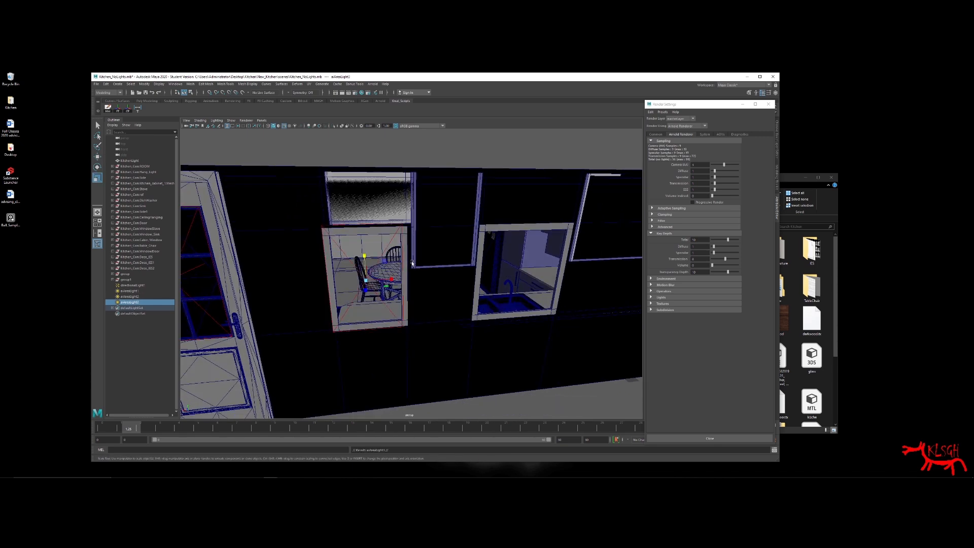
key("w")
left_click_drag(338, 285, 556, 306)
key("r")
key("w")
key("e")
key("r")
Step: Duplicate the sink window's area light and move the copy around the corner to the wide window in the side wall
right_click_drag(570, 297, 427, 284, "alt")
middle_click_drag(508, 299, 405, 279, "alt")
key("ctrl+d")
key("w")
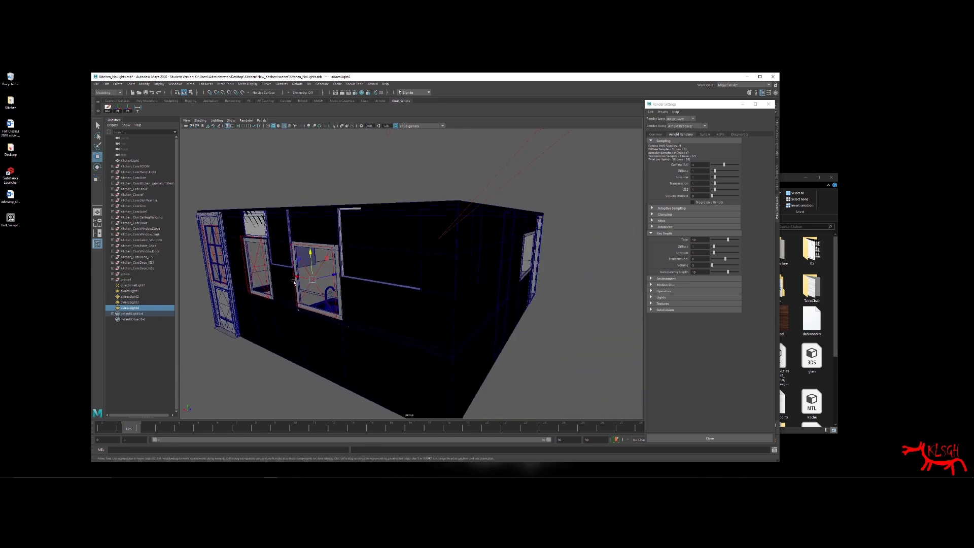
left_click_drag(298, 277, 330, 295)
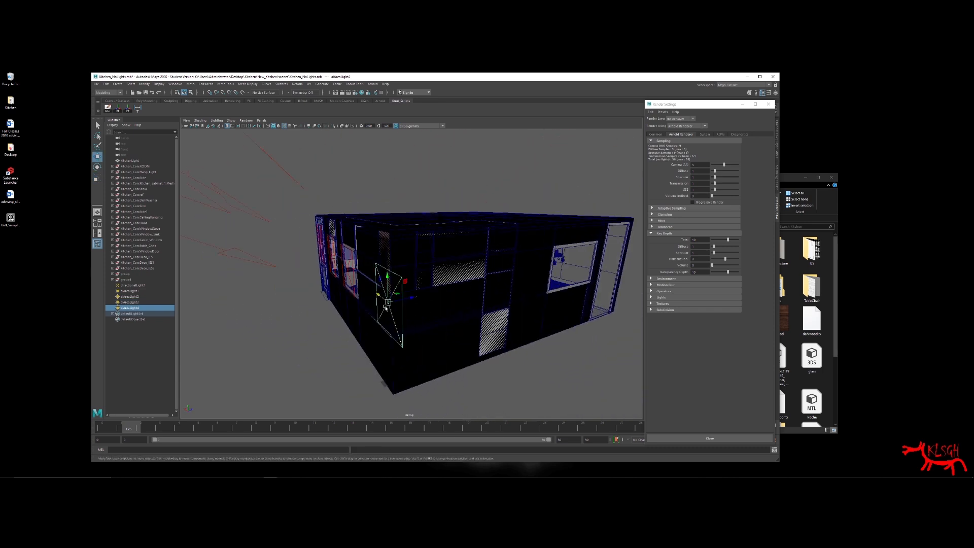
left_click_drag(409, 299, 581, 270)
middle_click_drag(480, 287, 393, 288, "alt")
right_click_drag(393, 288, 502, 289, "alt")
middle_click_drag(502, 289, 358, 289, "alt")
right_click_drag(357, 289, 535, 289, "alt")
Step: Rotate the copied area light to face into the room and fit it to the wide side window
key("e")
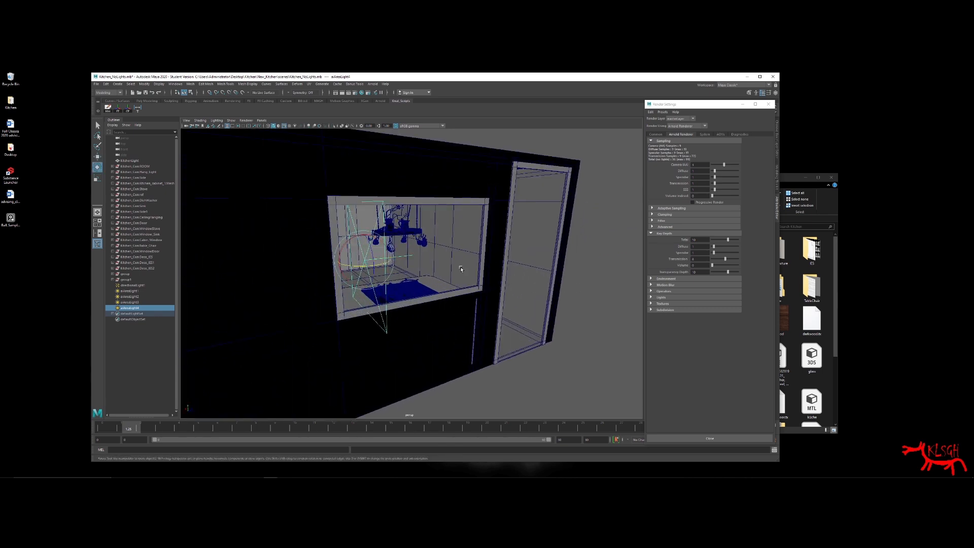
left_click_drag(349, 266, 417, 270)
key("w")
key("r")
key("w")
key("r")
key("w")
left_click_drag(477, 290, 394, 285)
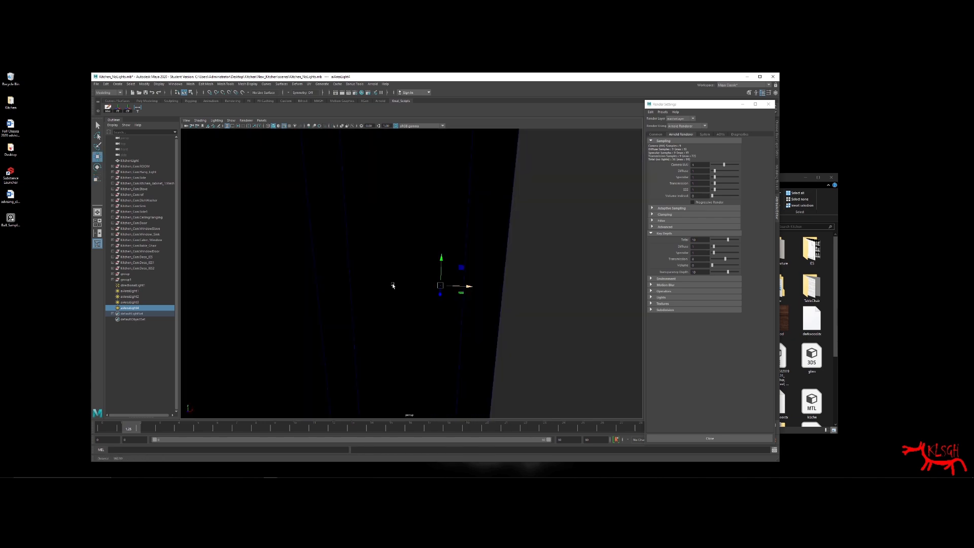
Step: Duplicate the wide window's area light and fit the copy to the open doorway next to it
right_click_drag(393, 285, 336, 295, "alt")
left_click_drag(336, 294, 457, 260, "alt")
key("ctrl+d")
right_click_drag(459, 262, 502, 276, "alt")
left_click_drag(502, 276, 467, 237, "alt")
key("r")
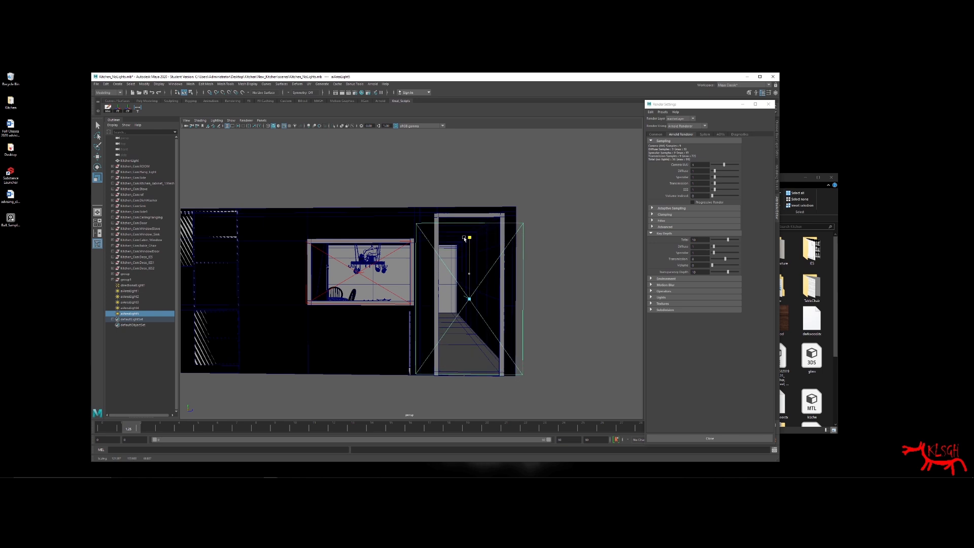
key("w")
left_click_drag(471, 272, 339, 242)
key("r")
key("w")
key("r")
key("w")
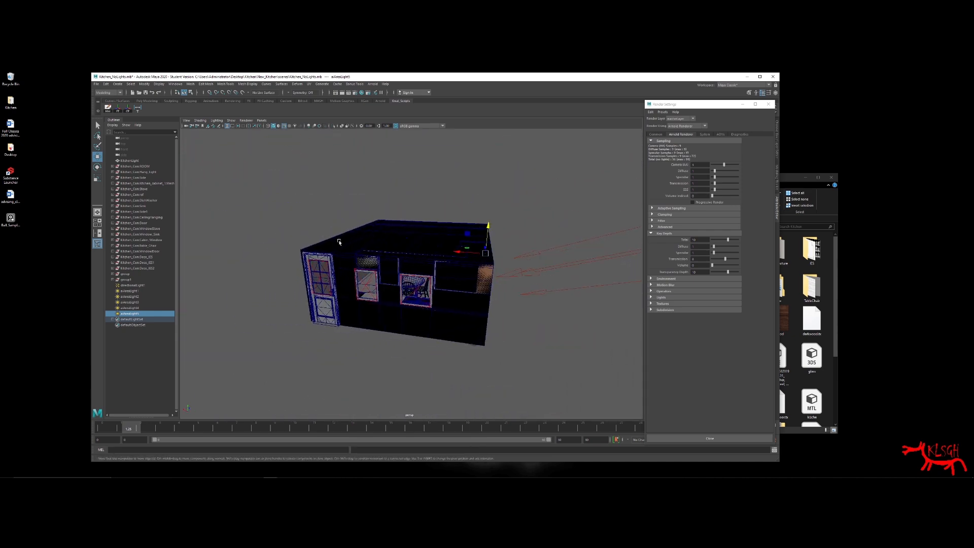
Step: Create a light group named OutsideLights in the Light Editor
left_click(376, 93)
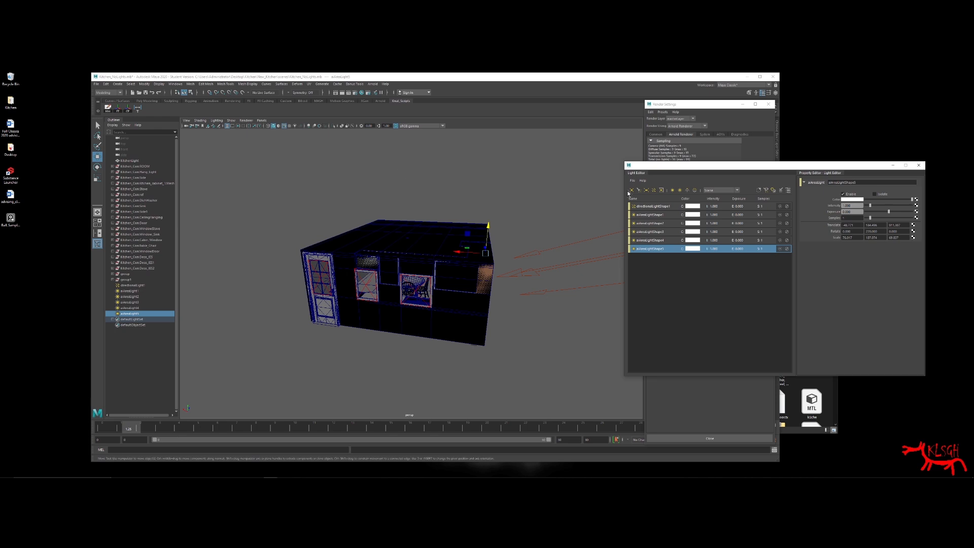
left_click(759, 191)
double_click(649, 257)
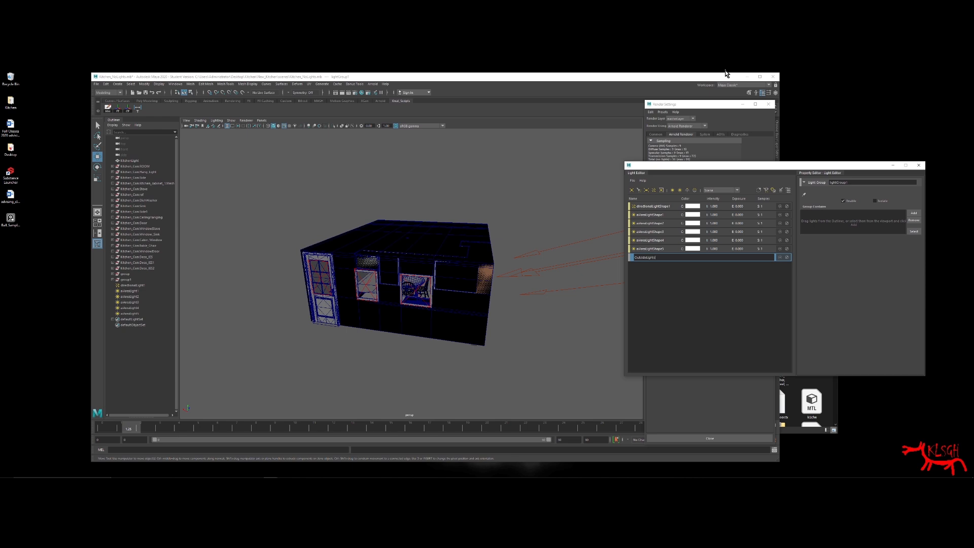
key("Return")
Step: Put the directional light and all five area lights into the OutsideLights group
left_click(654, 206)
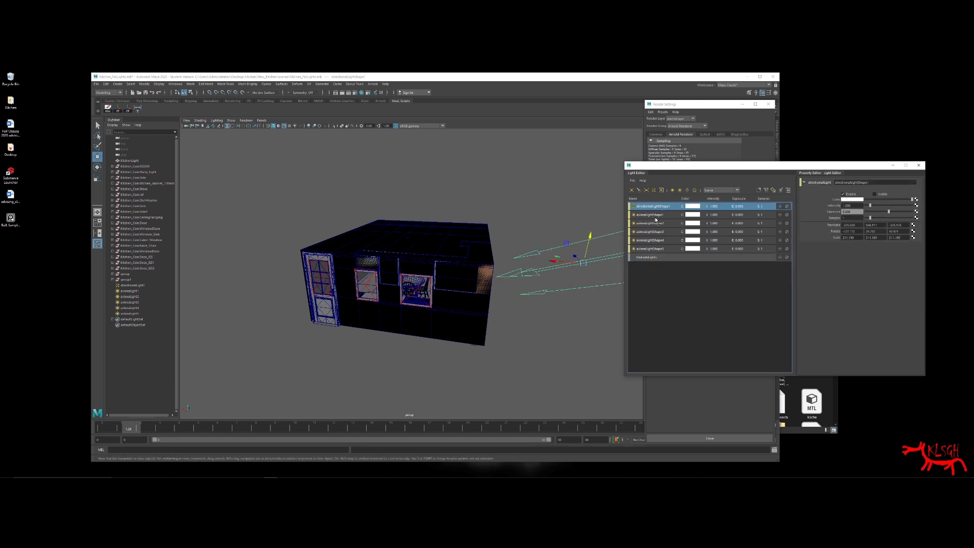
left_click(648, 248, "shift")
left_click_drag(648, 249, 650, 257)
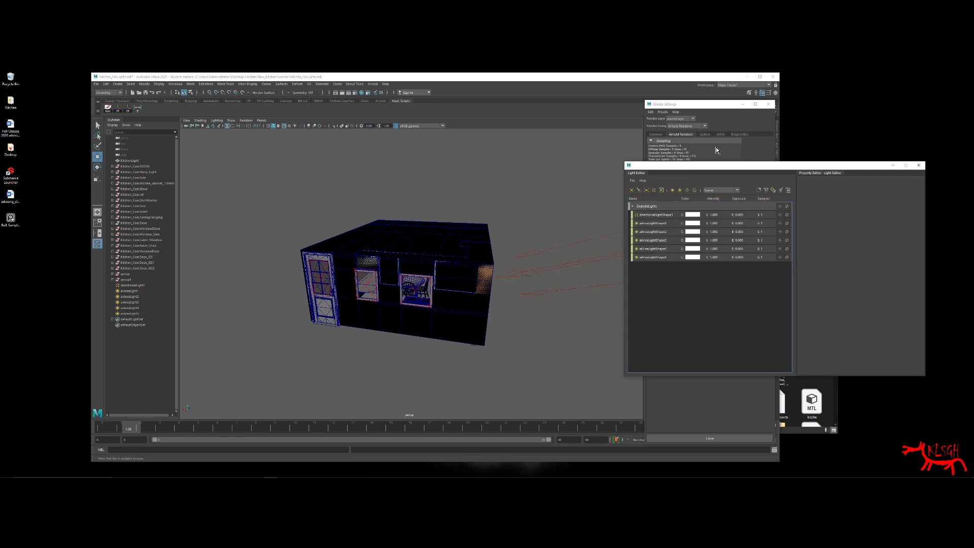
Step: Reposition the Light Editor to clear the view of the building and rename the directional light Sun
left_click_drag(696, 168, 611, 142)
left_click_drag(422, 239, 374, 239, "alt")
right_click_drag(374, 239, 457, 239, "alt")
left_click(568, 188)
double_click(568, 188)
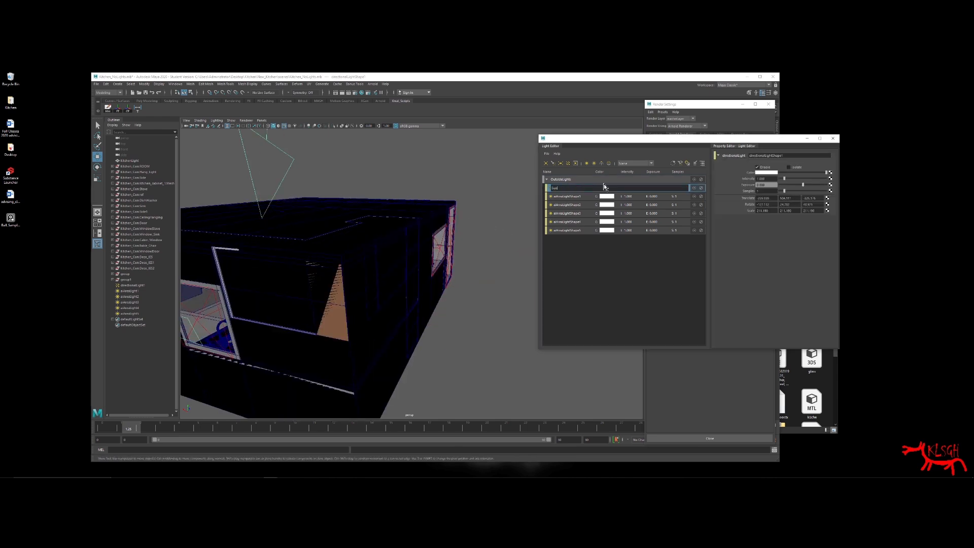
key("Return")
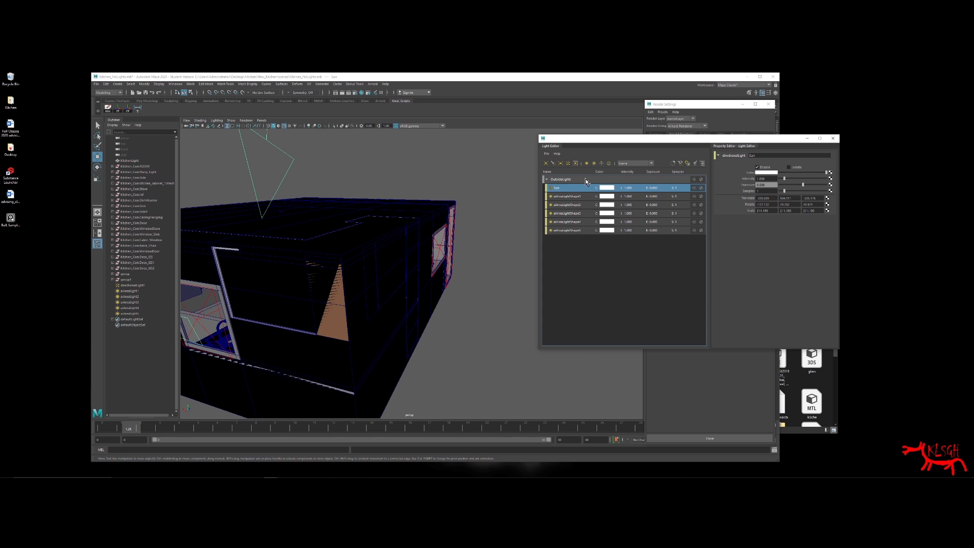
Step: Set the exposure of all five area lights in the OutsideLights group to 7
left_click(578, 197)
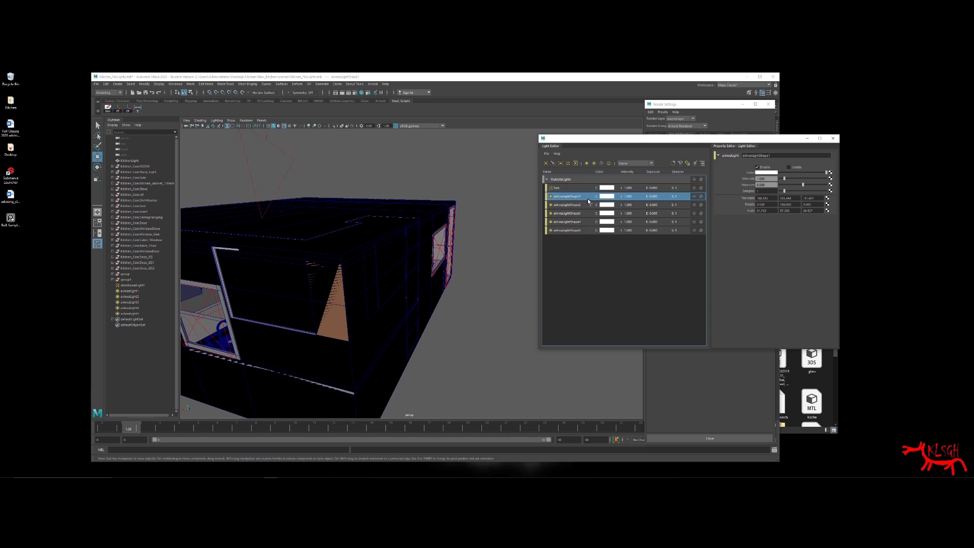
left_click(571, 228, "shift")
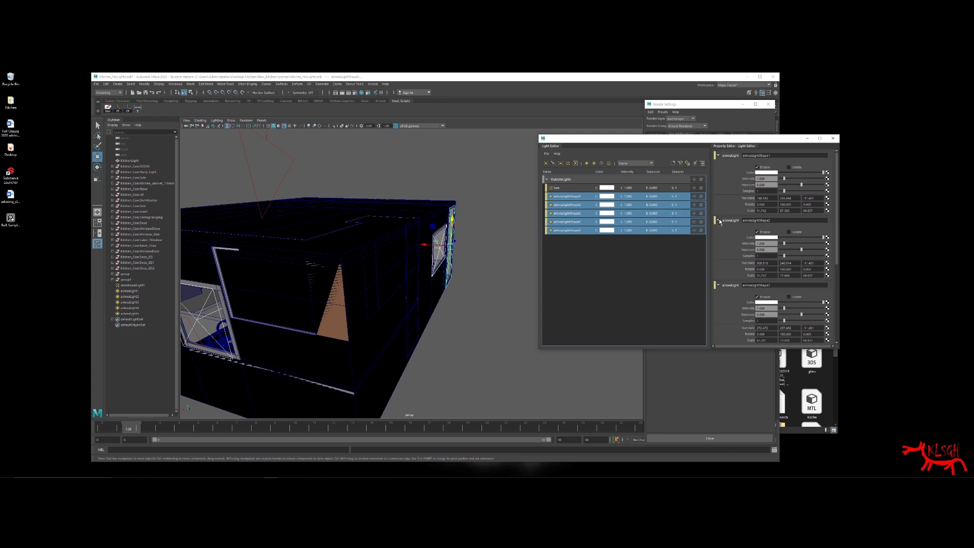
left_click(770, 186)
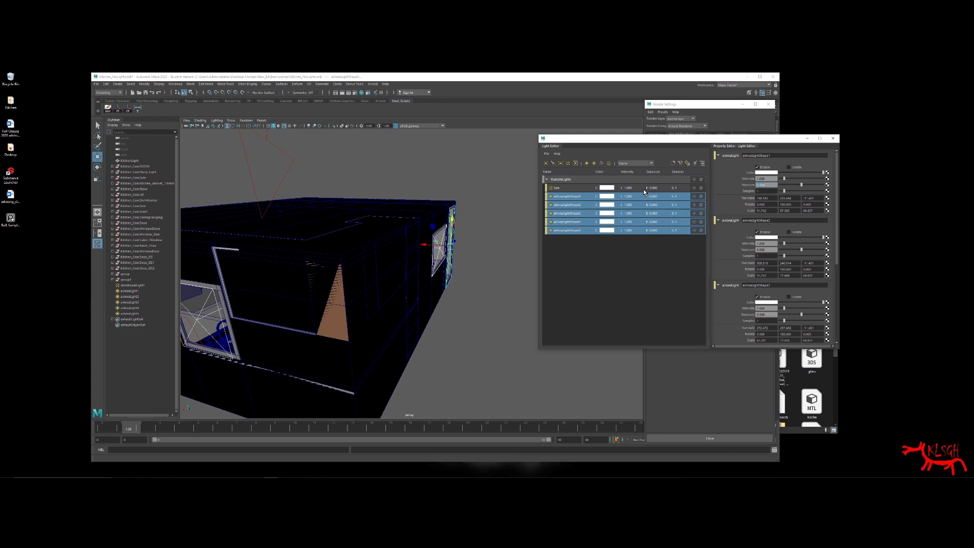
type("7")
key("Return")
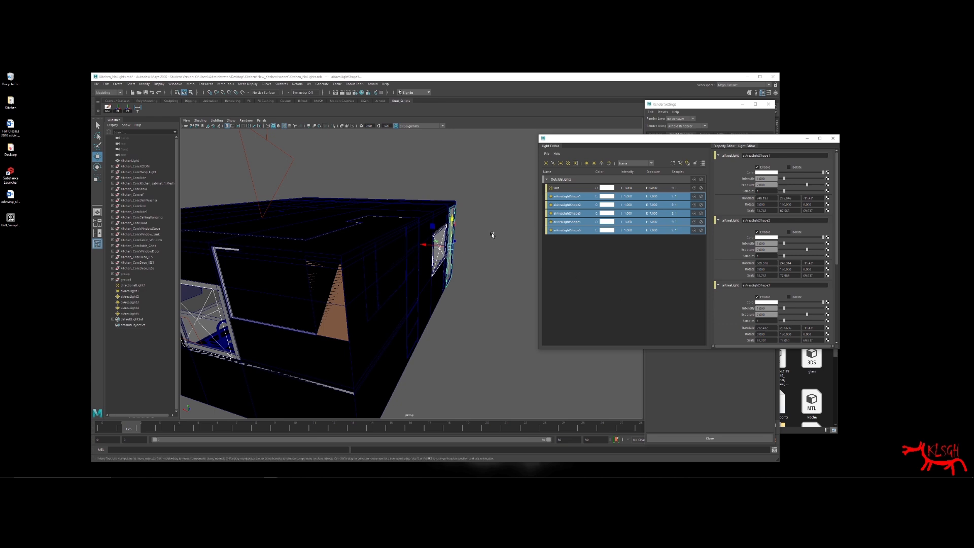
left_click(626, 283)
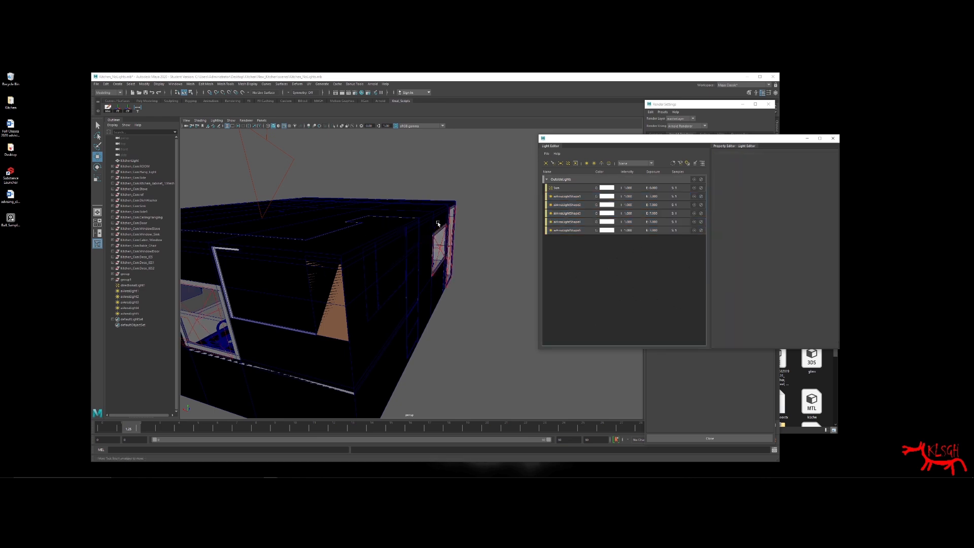
left_click_drag(439, 224, 364, 269, "alt")
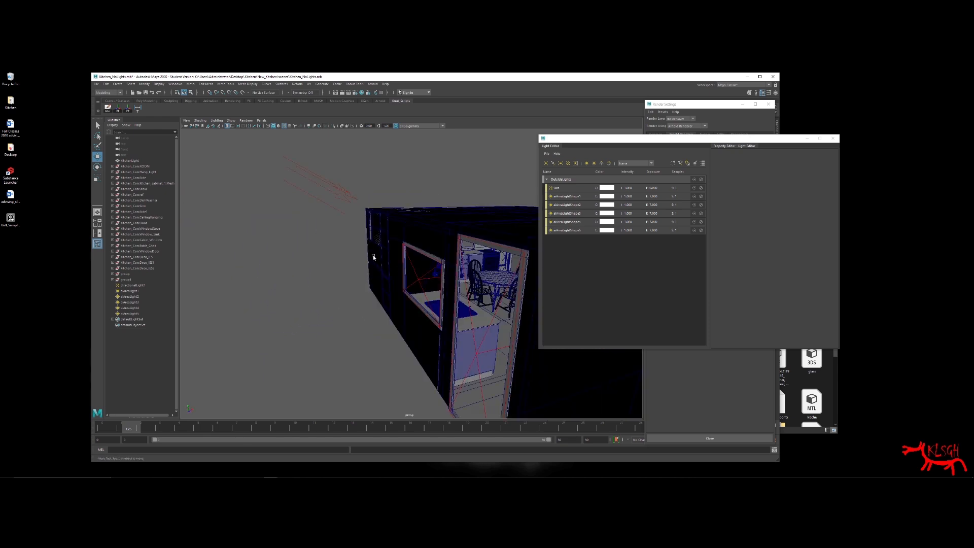
scroll(355, 248, "up", 5)
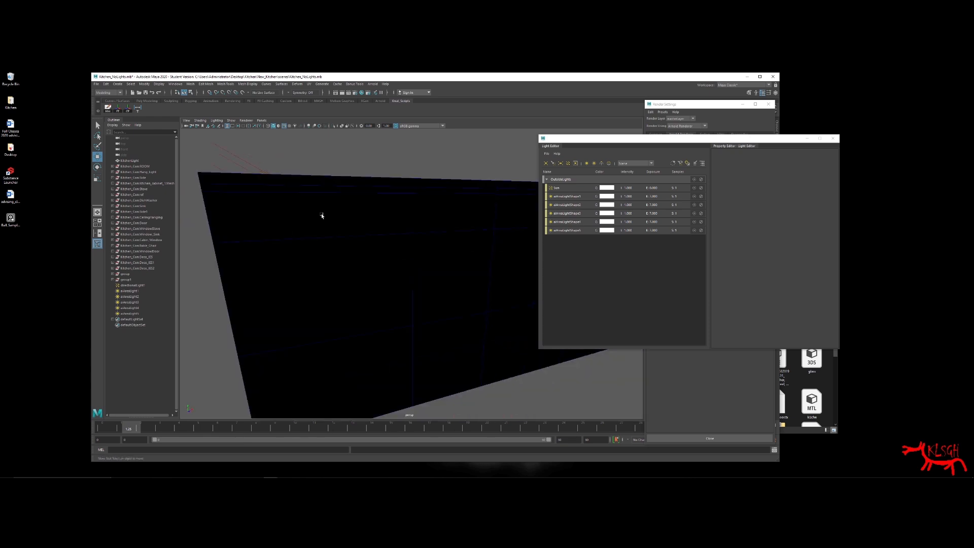
left_click(262, 120)
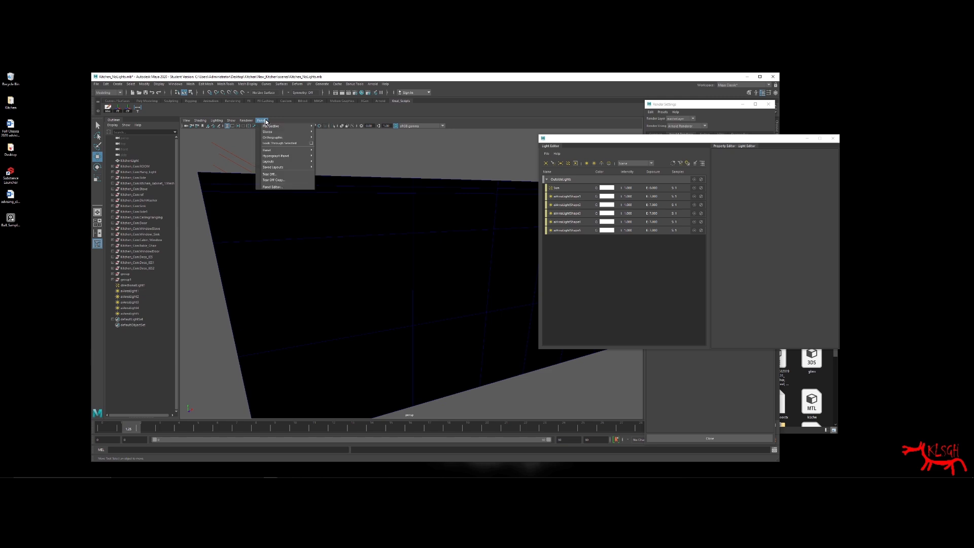
mouse_move(286, 126)
left_click(343, 130)
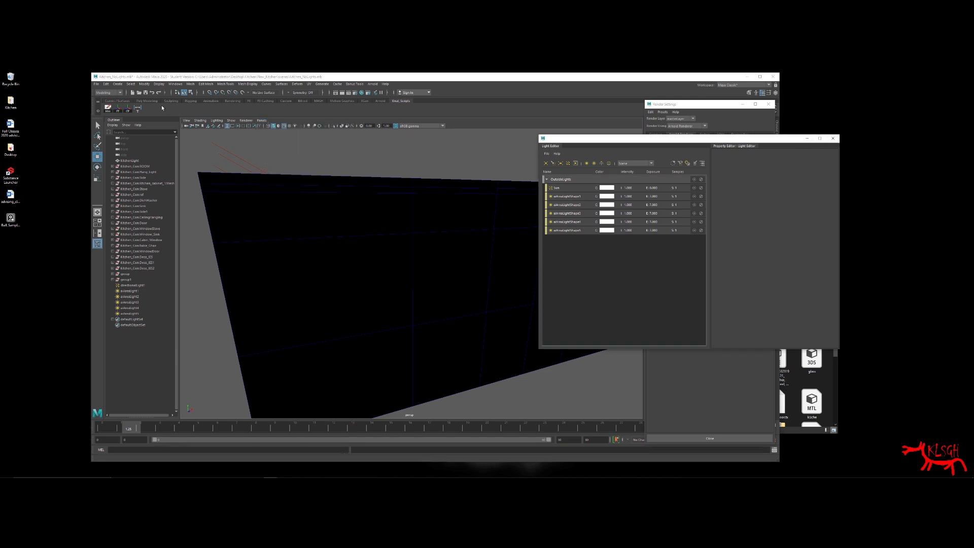
Step: Create a new camera, clear the Light Editor and Render Settings away from its attributes, and set its focal length to 20
left_click(117, 84)
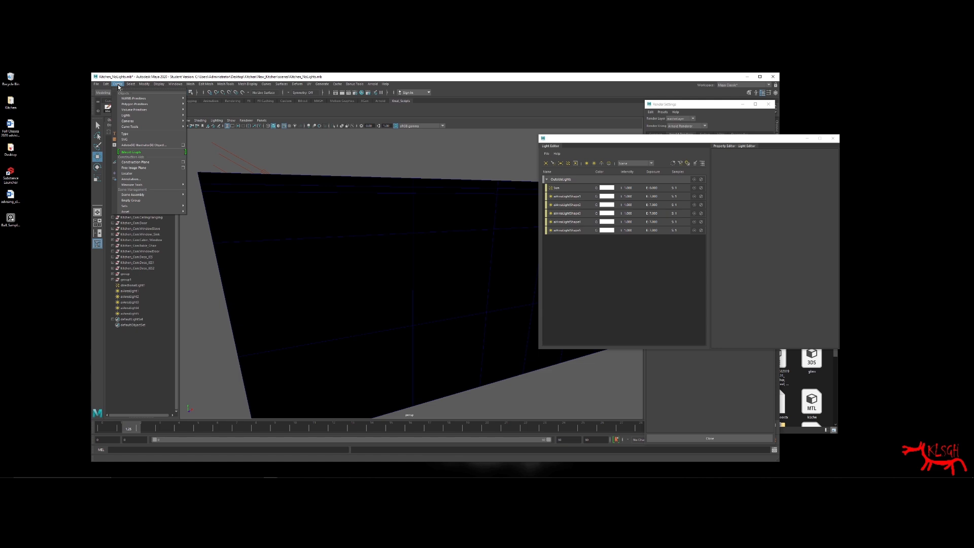
mouse_move(152, 121)
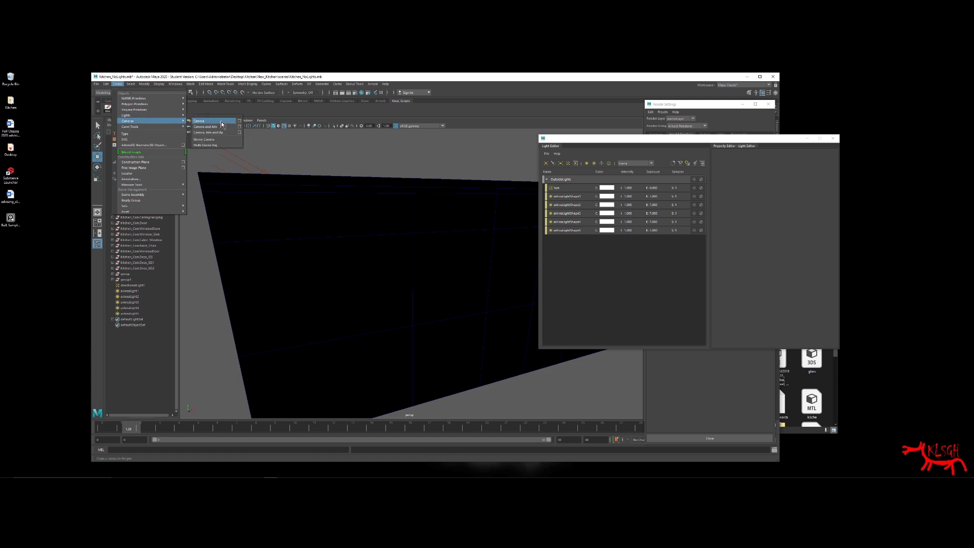
left_click(221, 121)
left_click_drag(807, 138, 842, 323)
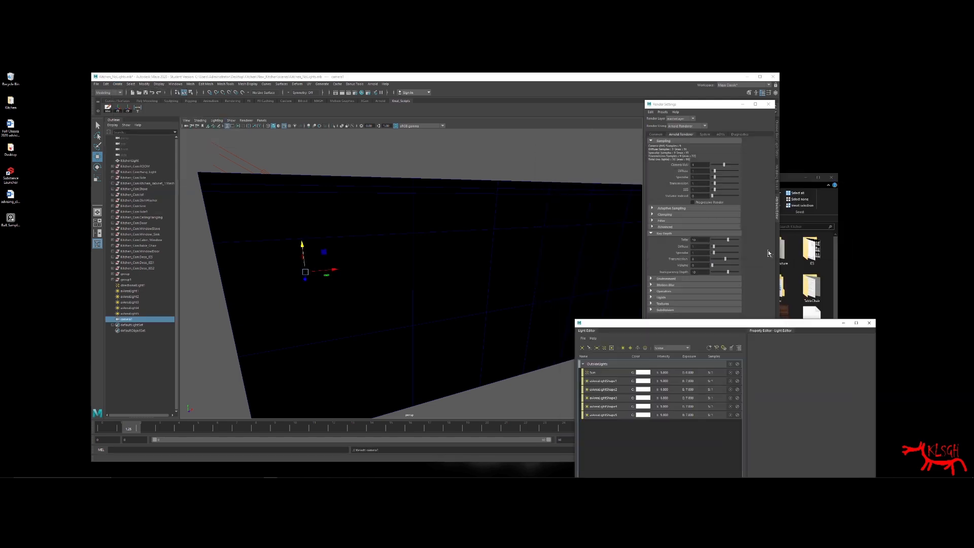
left_click(769, 104)
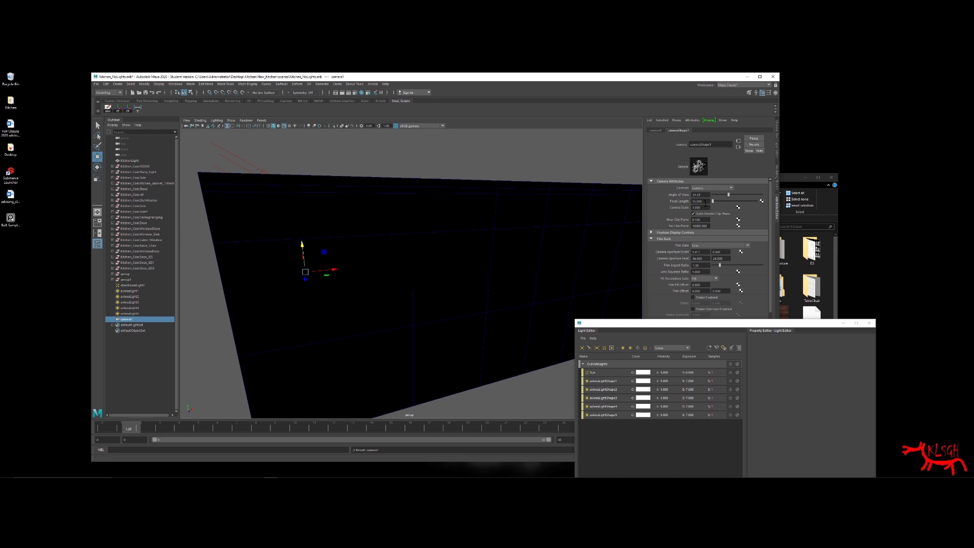
left_click(700, 201)
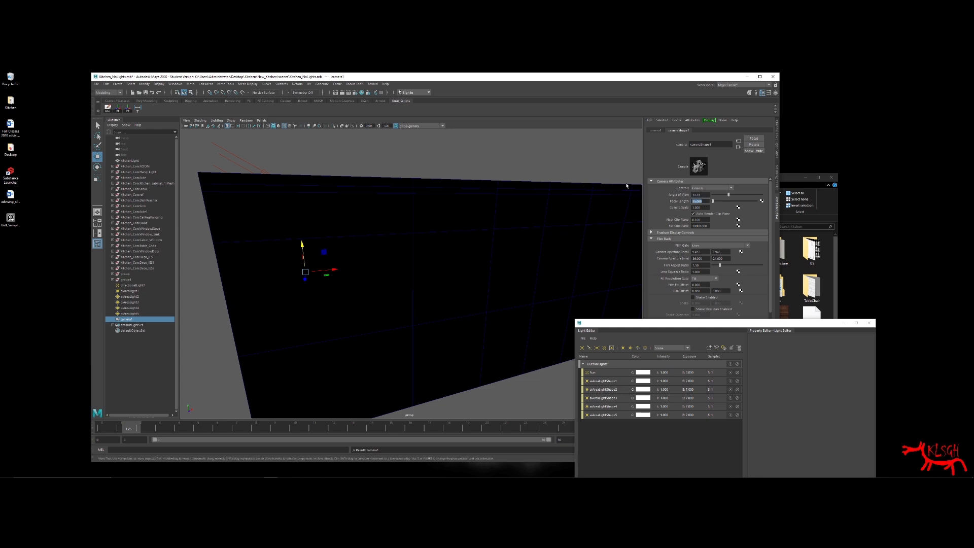
type("20")
key("Return")
Step: Rename the new camera Render_Camera1
left_click(262, 120)
mouse_move(305, 126)
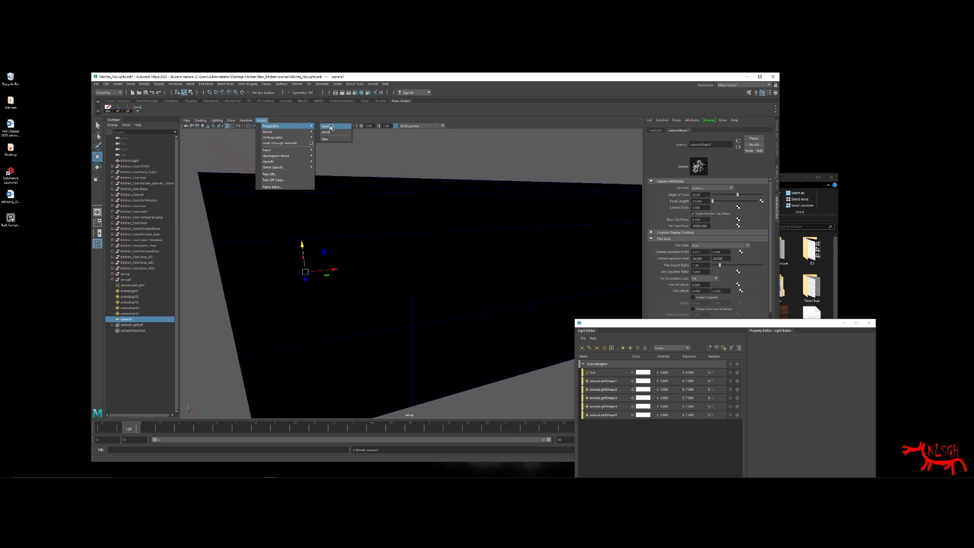
left_click(657, 131)
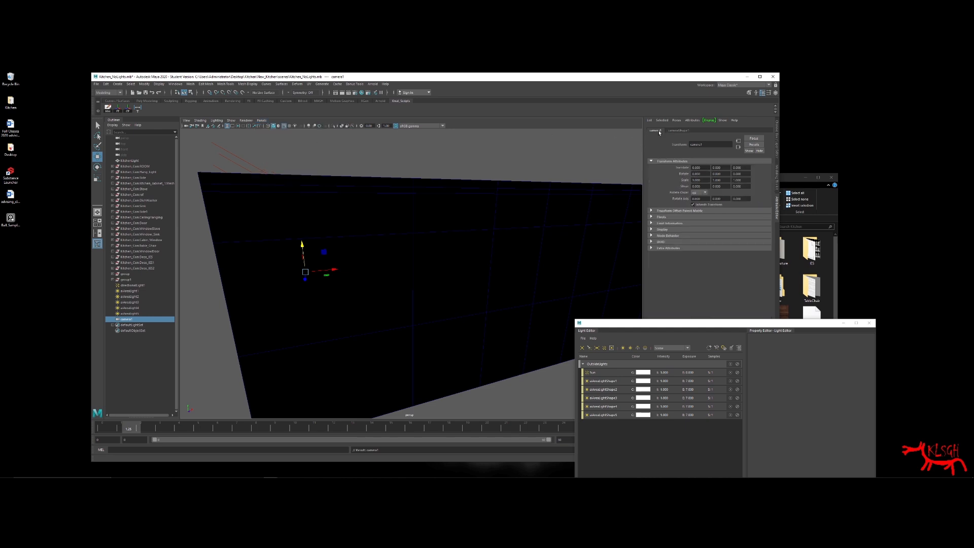
double_click(704, 142)
type("Render_C")
key("Return")
Step: Switch the viewport to look through Render_Camera1
left_click_drag(354, 201, 361, 205, "alt")
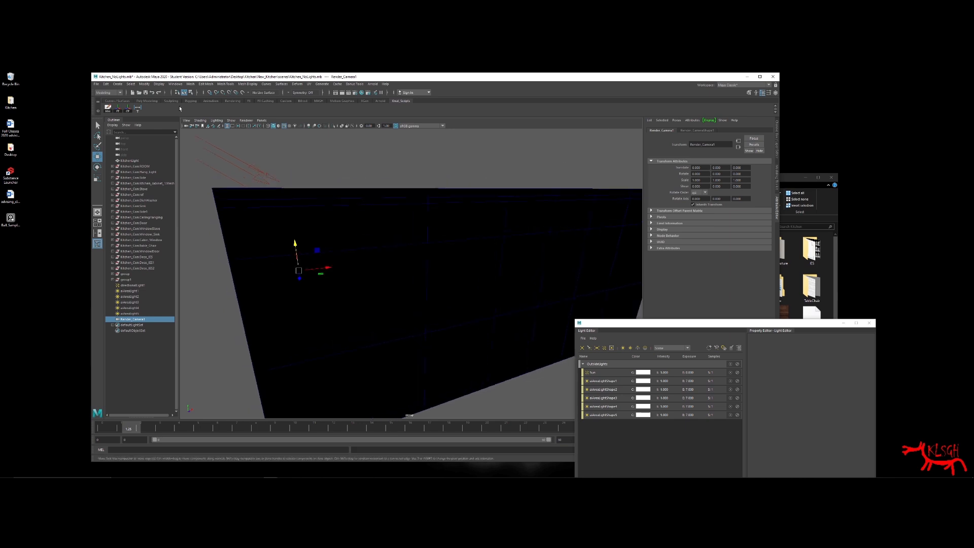
left_click(260, 121)
mouse_move(284, 131)
left_click(340, 136)
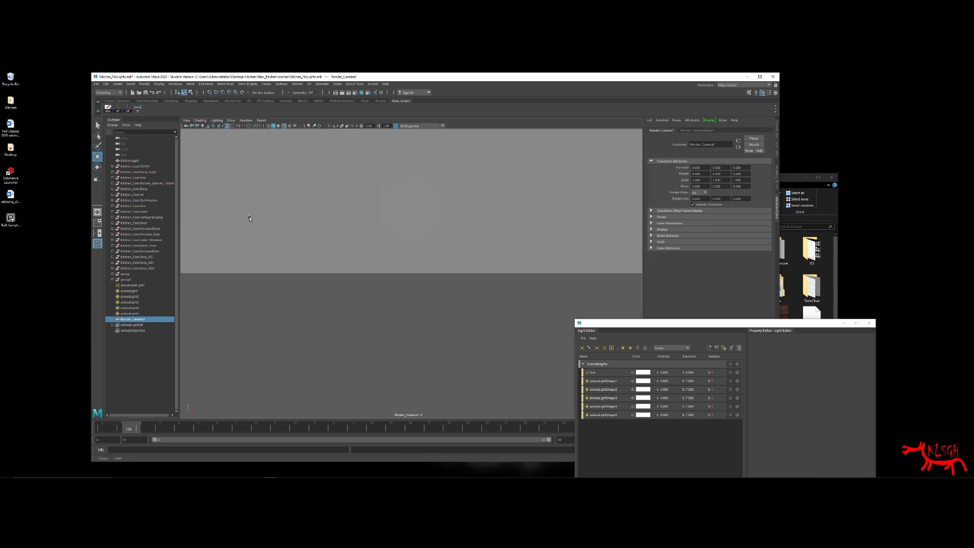
Step: Move the render camera into the kitchen so it faces the dining table, windows and door, and close the Light Editor
right_click_drag(441, 222, 385, 222, "alt")
right_click_drag(507, 228, 395, 224, "alt")
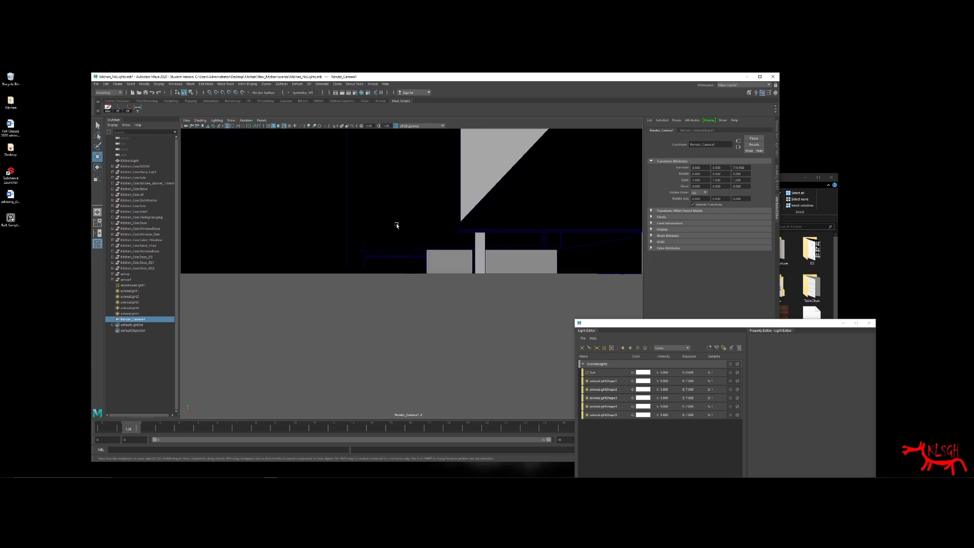
left_click_drag(396, 224, 454, 230, "alt")
right_click_drag(455, 230, 368, 229, "alt")
left_click_drag(459, 219, 404, 222, "alt")
left_click_drag(795, 324, 329, 360)
right_click_drag(423, 307, 432, 308, "alt")
middle_click_drag(433, 307, 430, 266, "alt")
left_click_drag(411, 356, 405, 359)
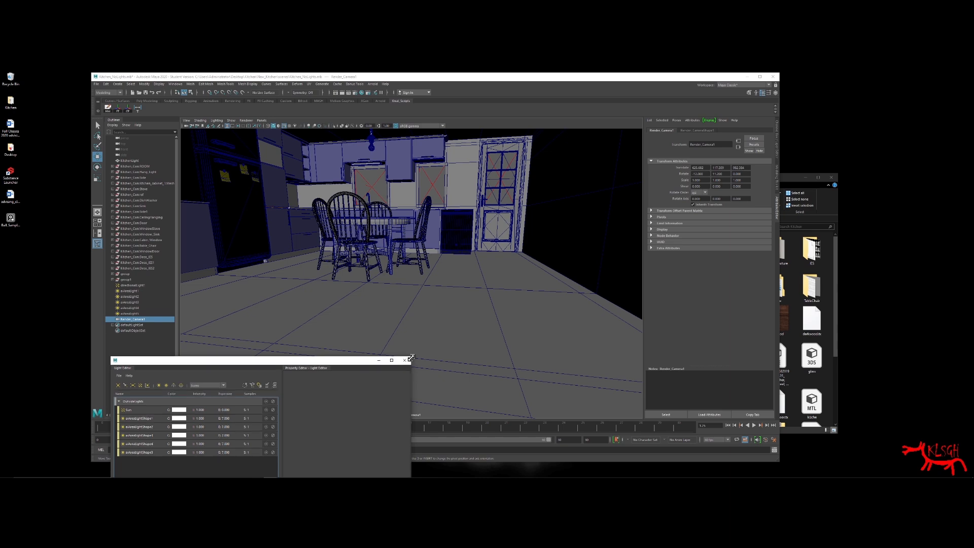
left_click(400, 364)
right_click_drag(426, 276, 441, 294, "alt")
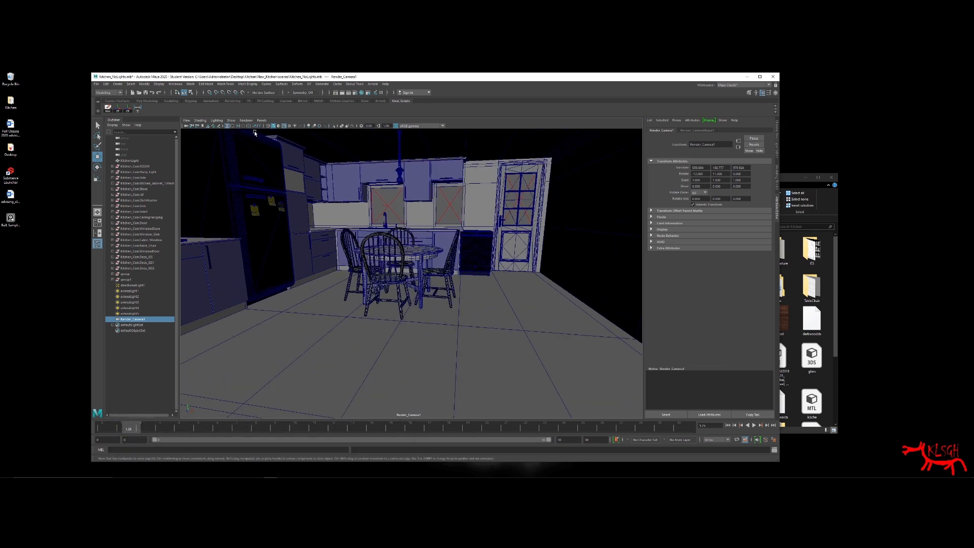
Step: Show the resolution gate and reframe the camera closer around the dining table, fridge, back windows and door
left_click(238, 126)
middle_click_drag(419, 242, 412, 228, "alt")
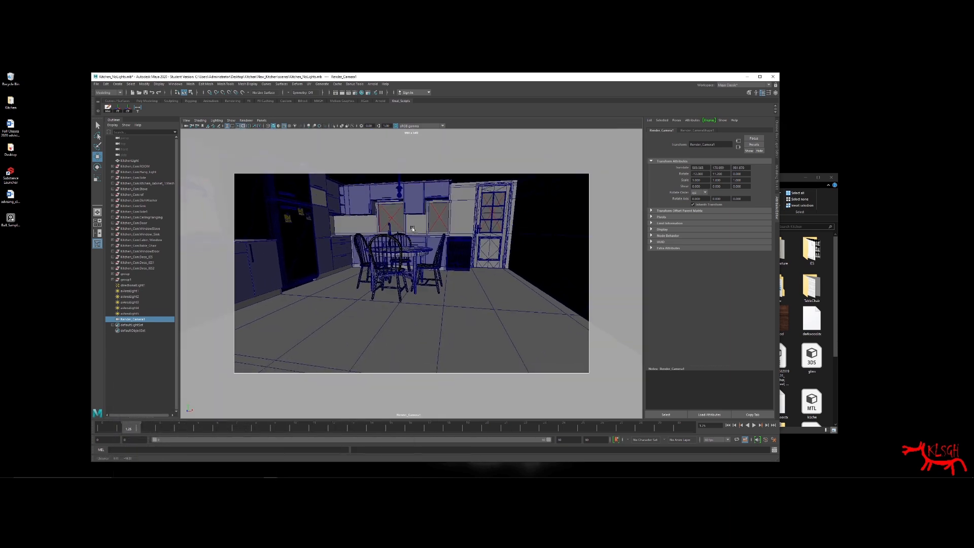
left_click_drag(428, 262, 423, 252, "alt")
middle_click_drag(424, 251, 454, 276, "alt")
mouse_move(454, 276)
right_mouse_down("alt")
mouse_move(418, 276)
mouse_move(460, 274)
right_mouse_up("alt")
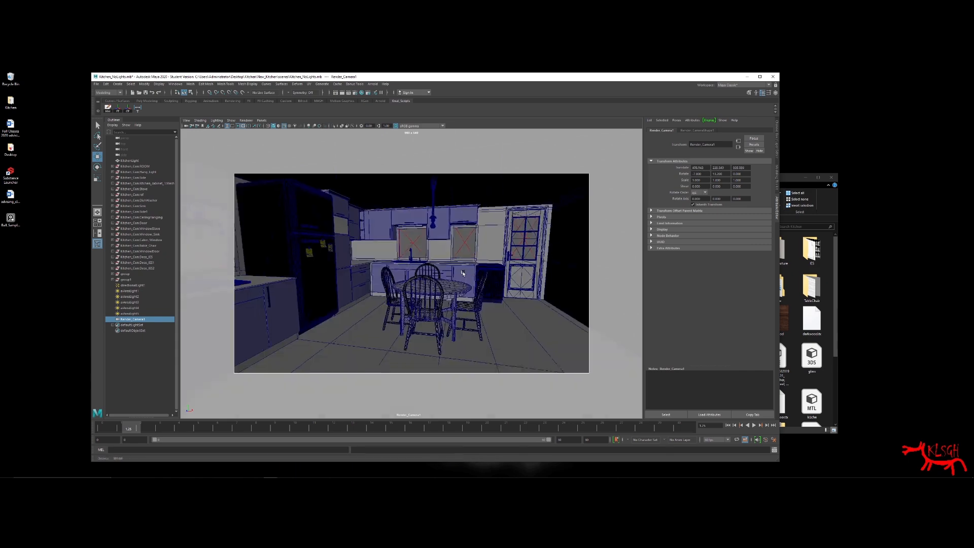
left_click_drag(461, 274, 444, 270, "alt")
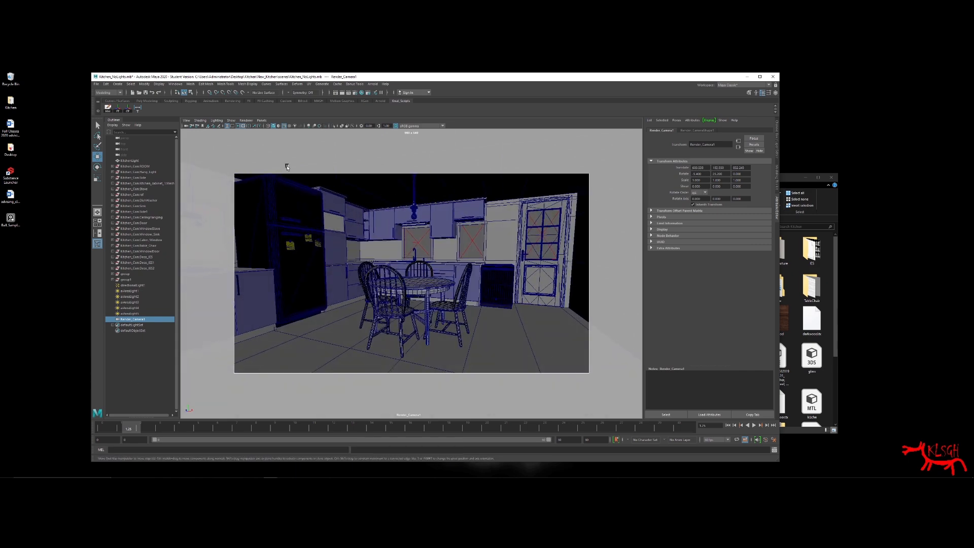
Step: Refine the framing to include the side counter with its hanging rack, the fridge and the dining table, and lock the camera
right_click_drag(505, 239, 492, 238, "alt")
left_click_drag(491, 239, 502, 240, "alt")
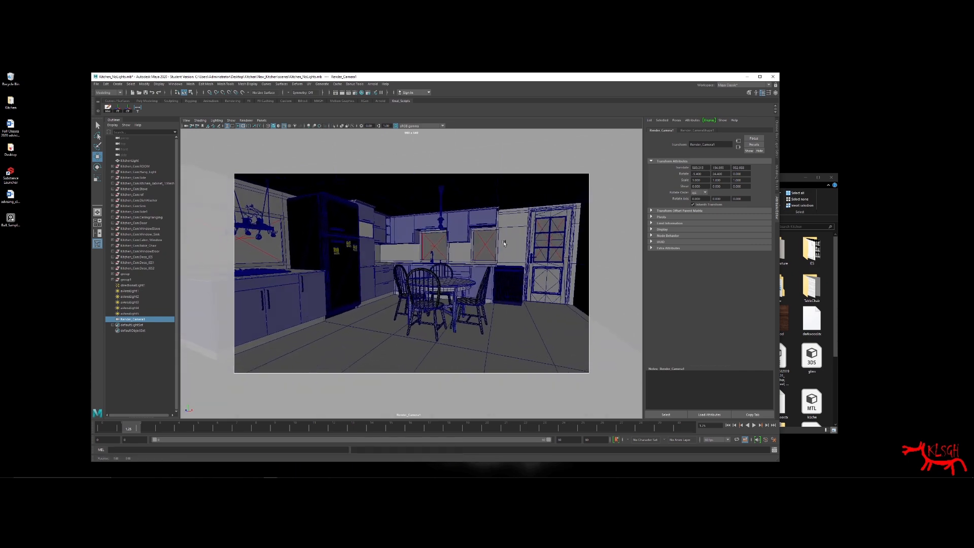
middle_click_drag(502, 240, 526, 246, "alt")
mouse_move(526, 246)
right_mouse_down("alt")
mouse_move(513, 247)
mouse_move(521, 246)
right_mouse_up("alt")
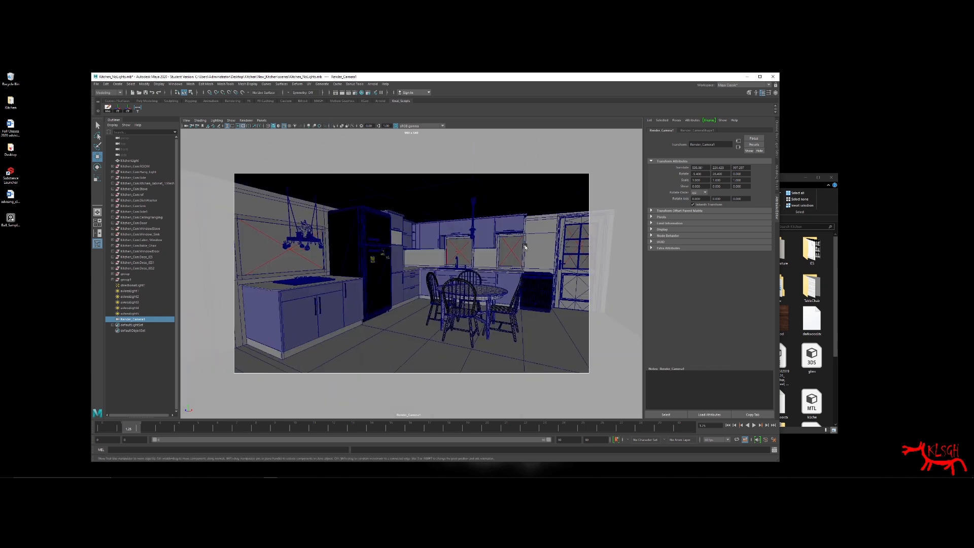
left_click_drag(521, 247, 515, 244, "alt")
mouse_move(514, 244)
middle_mouse_down("alt")
mouse_move(497, 245)
mouse_move(513, 248)
middle_mouse_up("alt")
left_click_drag(513, 248, 507, 241, "alt")
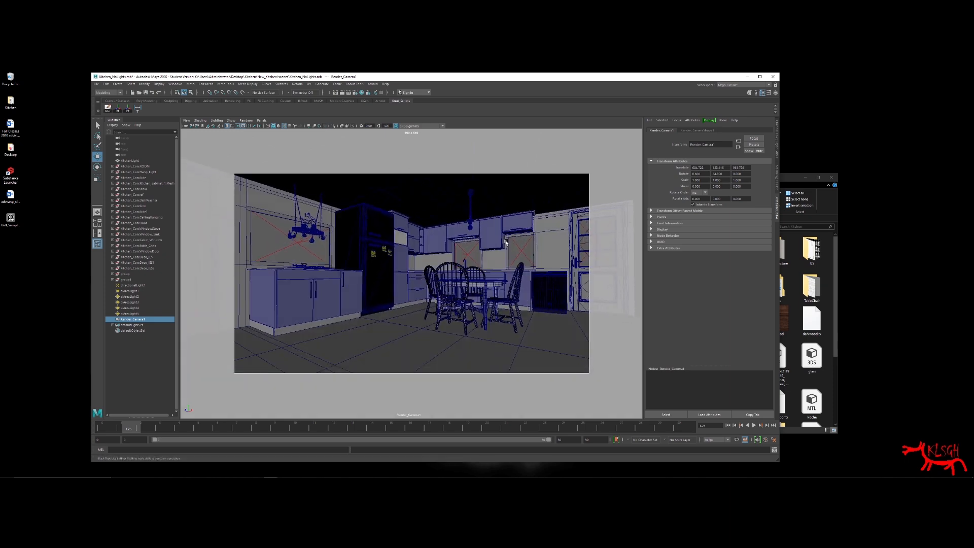
middle_click_drag(508, 241, 501, 242, "alt")
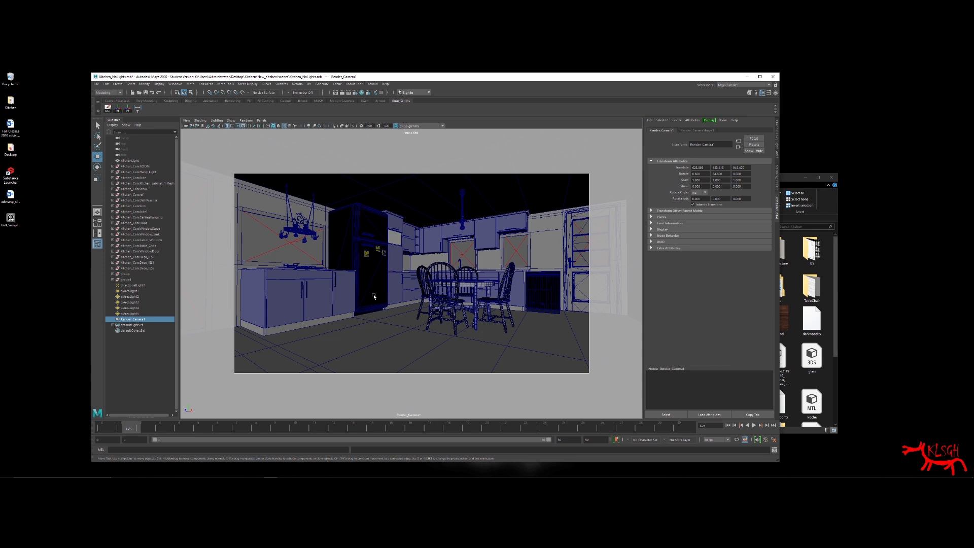
left_click_drag(383, 299, 382, 300, "alt")
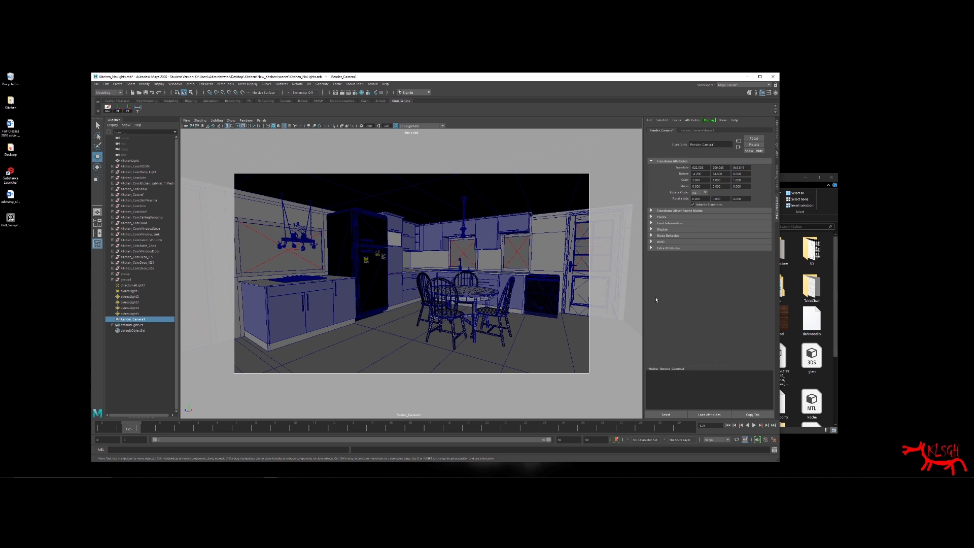
left_click(191, 126)
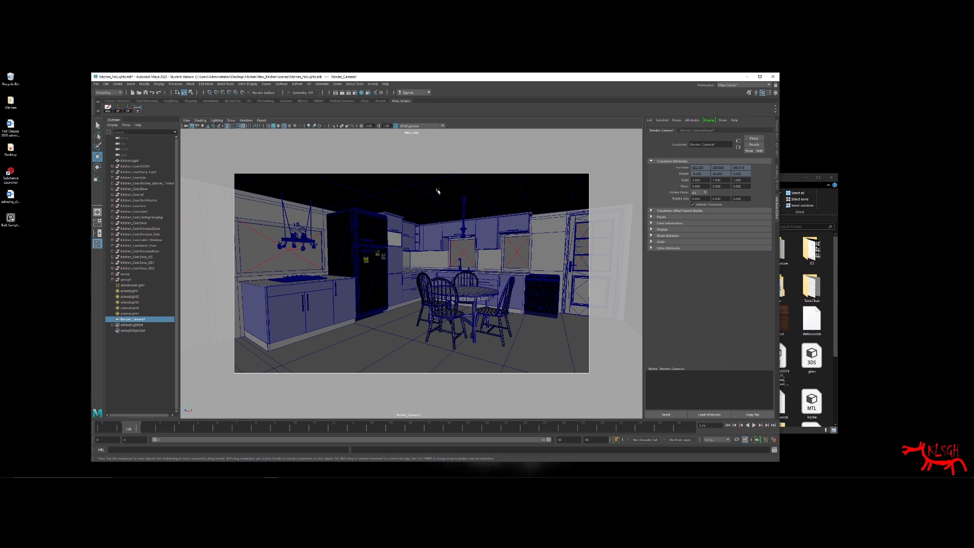
Step: Open the Light Editor clear of the scene view and bring up the Arnold sampling settings in Render Settings
left_click(375, 92)
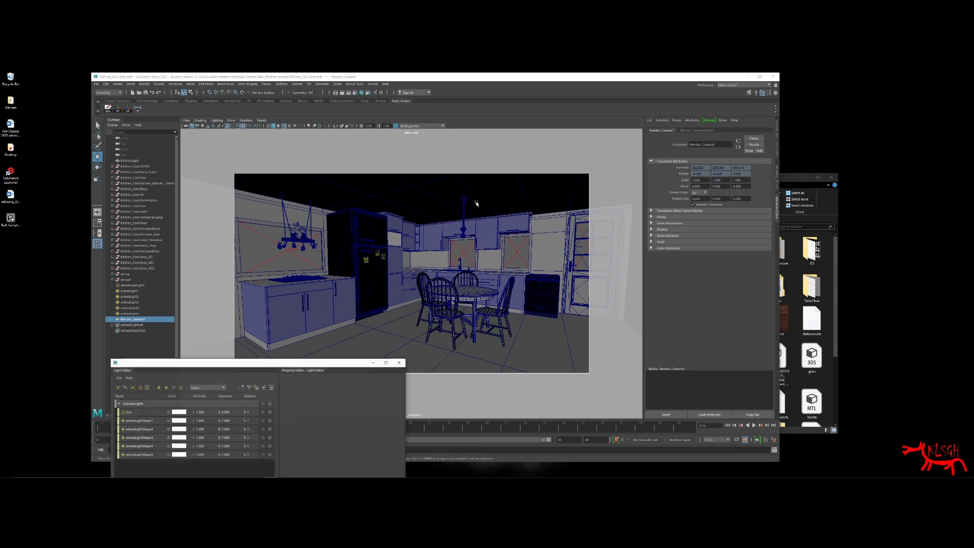
left_click_drag(300, 365, 275, 162)
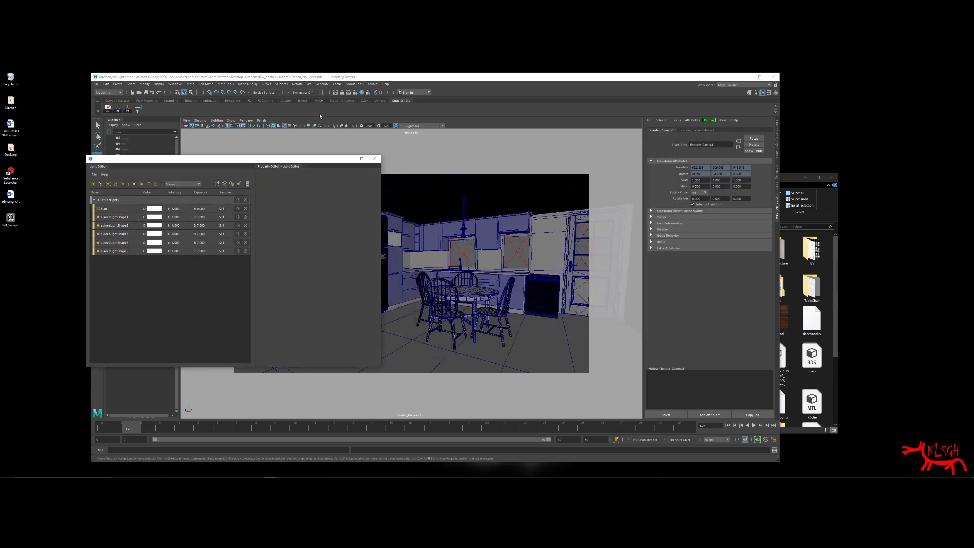
left_click(355, 94)
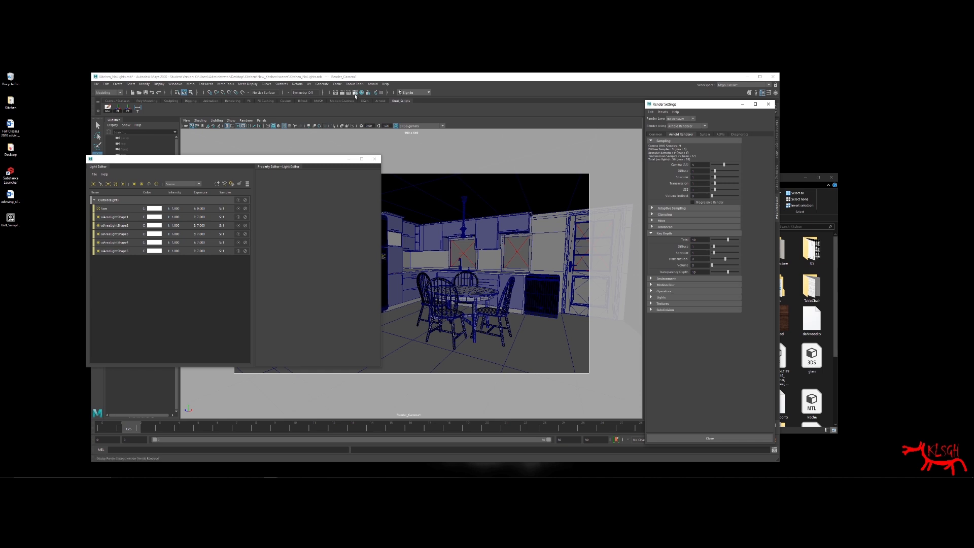
left_click(175, 85)
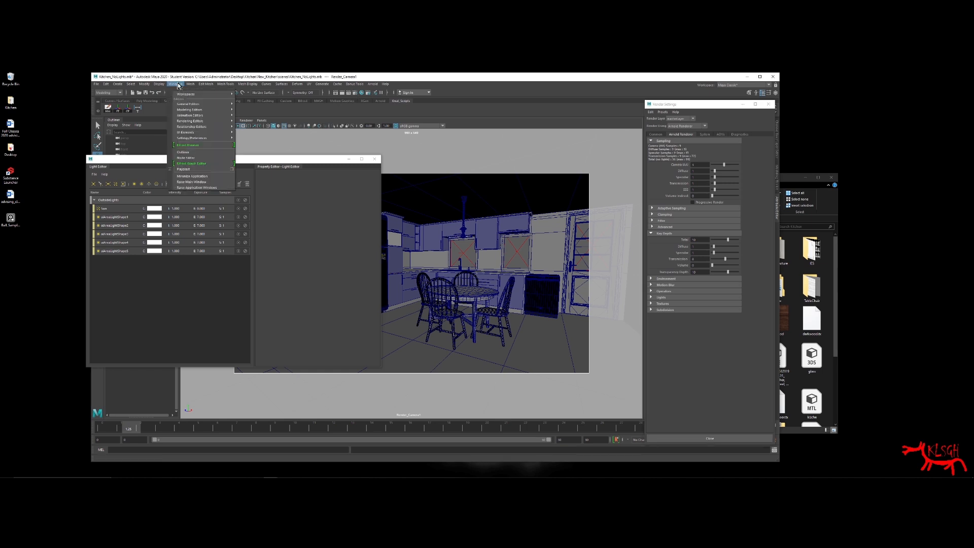
mouse_move(200, 121)
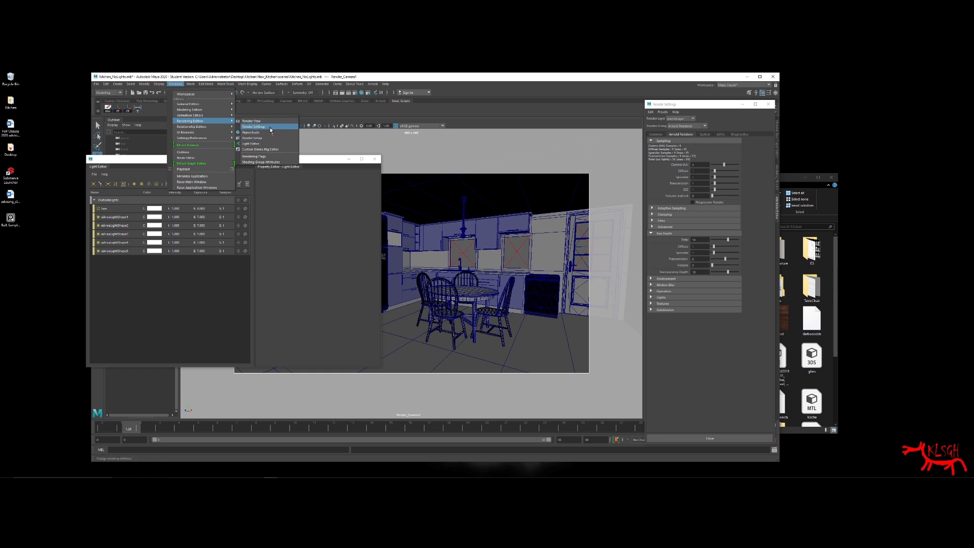
left_click(689, 133)
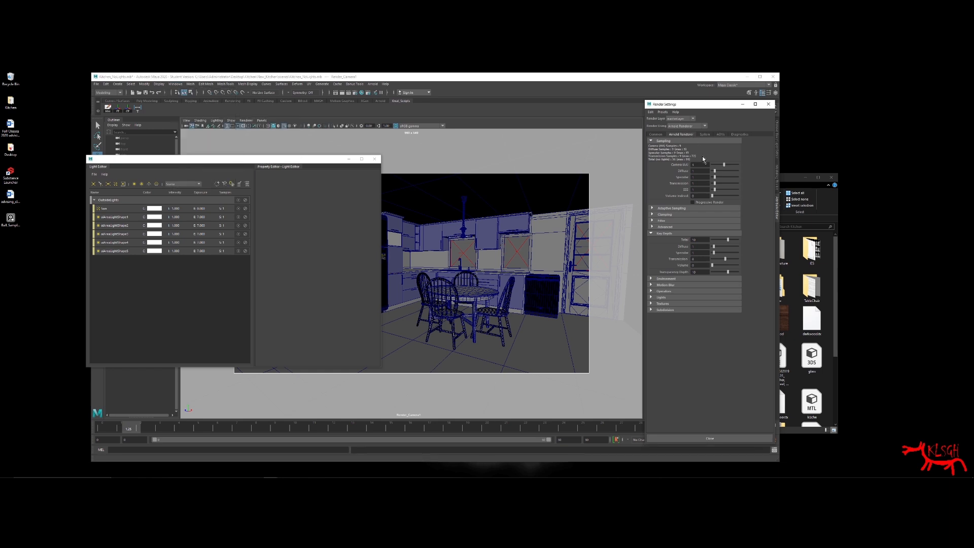
double_click(702, 170)
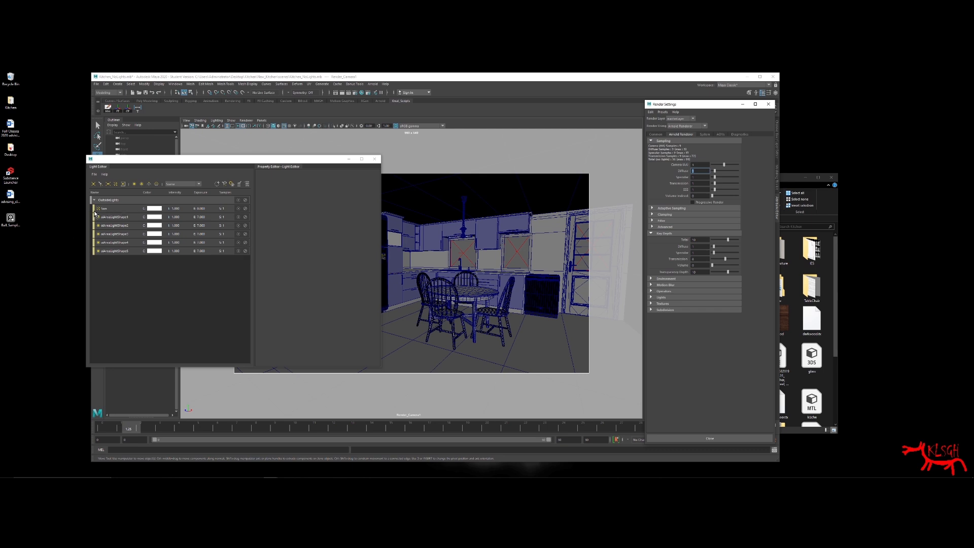
Step: Isolate the Sun light, start a test render in the Arnold RenderView, and place the render window clear of the Light Editor
left_click(239, 208)
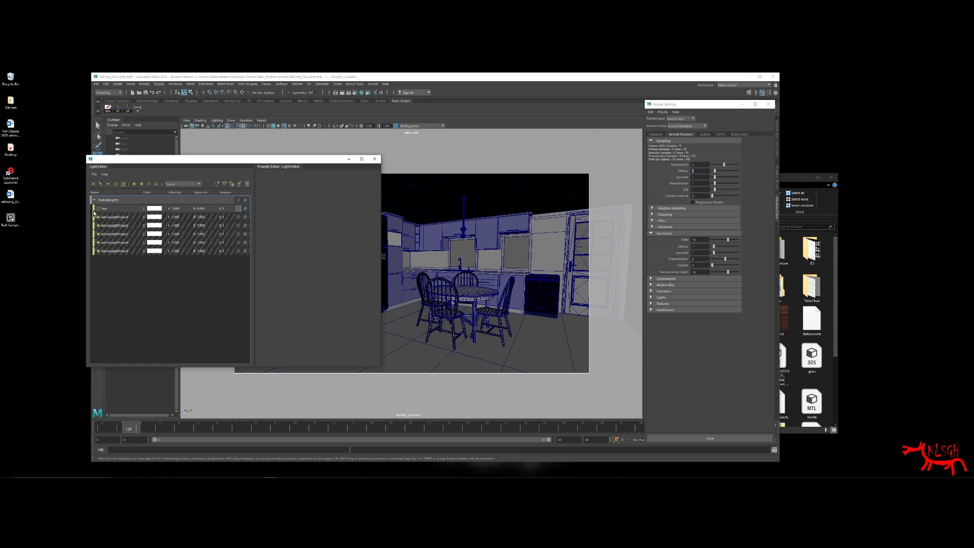
left_click(372, 84)
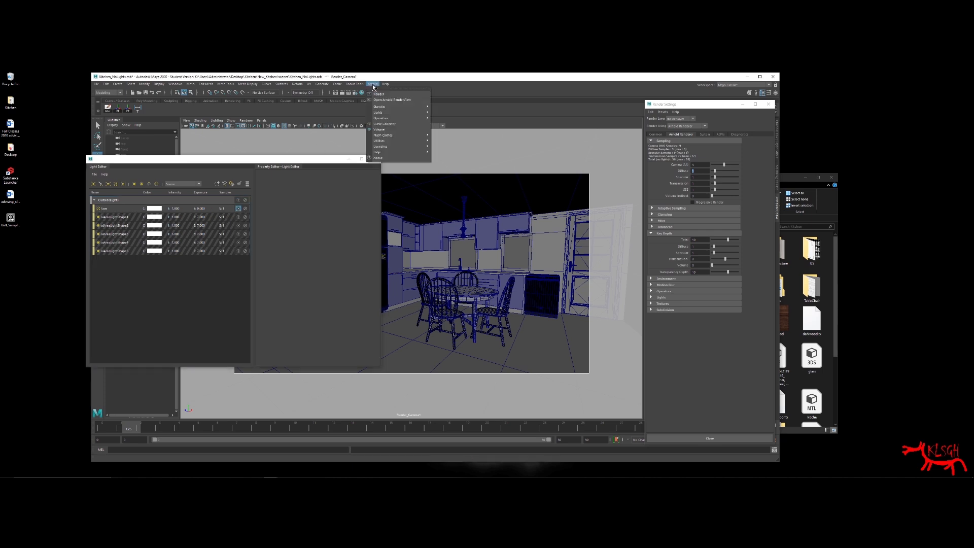
left_click(379, 94)
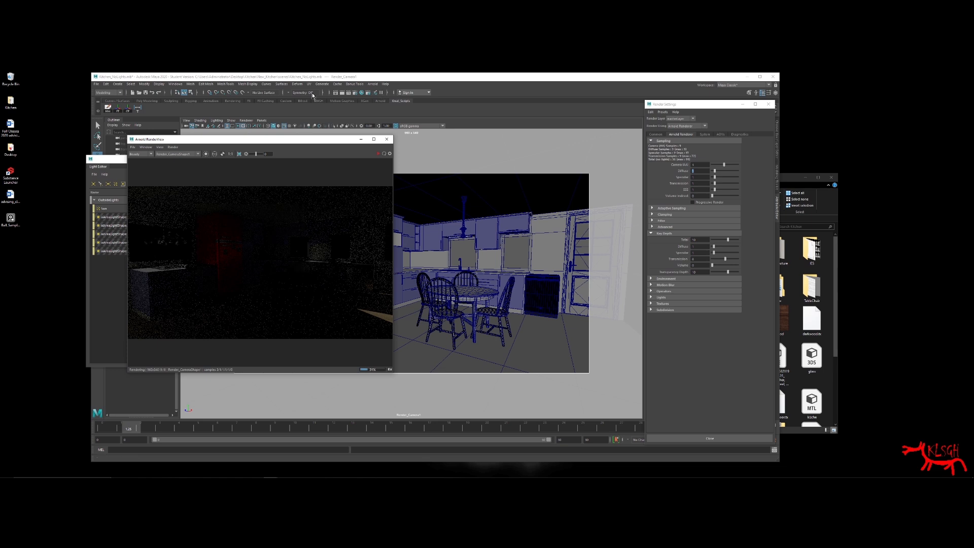
left_click_drag(201, 143, 608, 107)
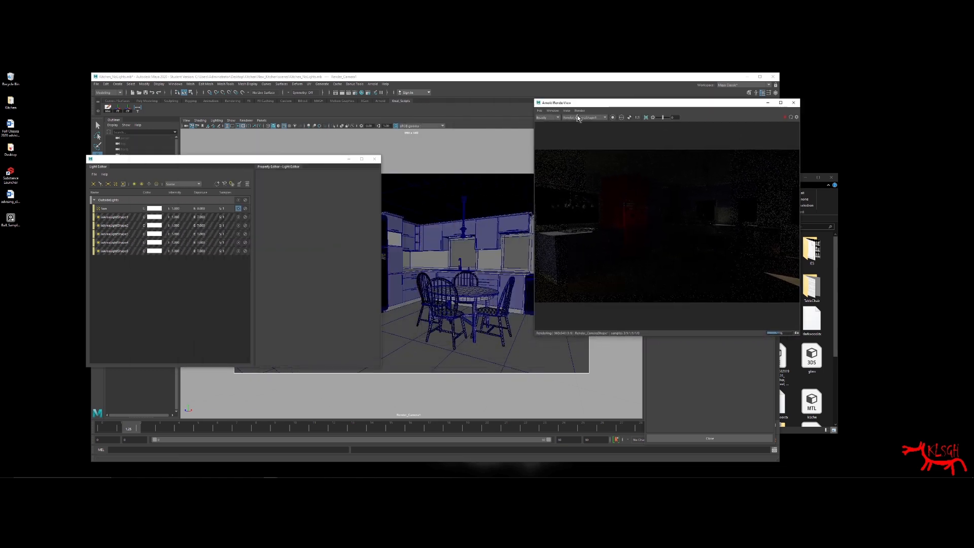
Step: Set the Sun light's exposure to 6 and run the test render again
left_click(109, 208)
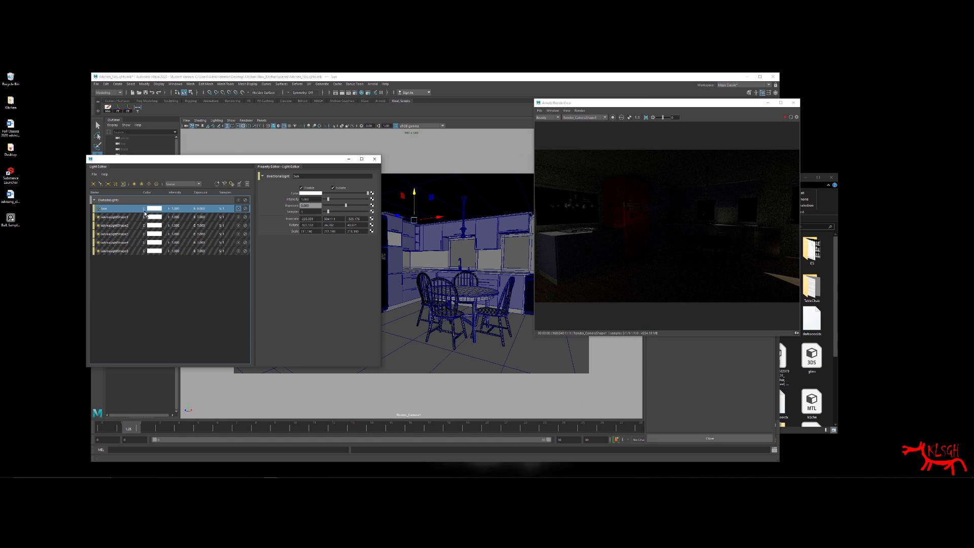
left_click(310, 205)
type("6")
key("Return")
left_click(785, 117)
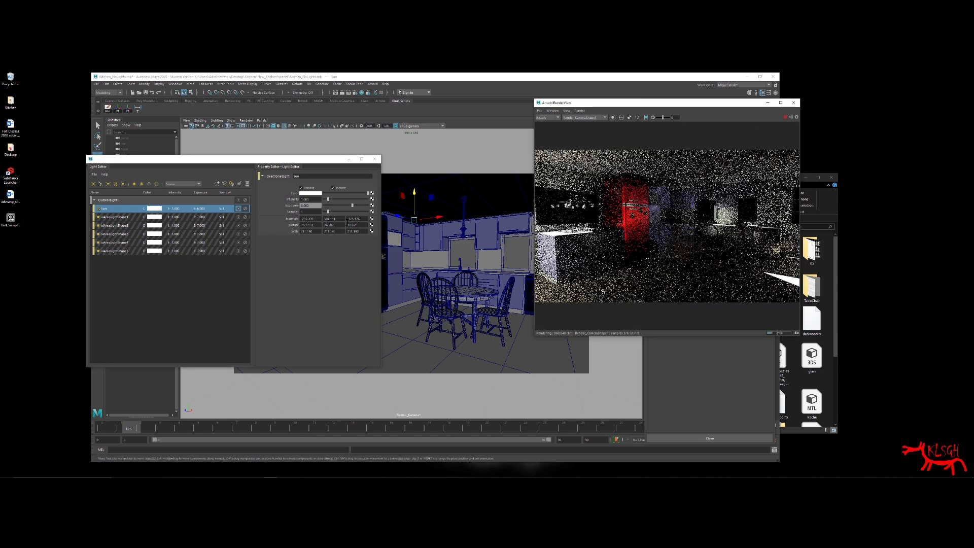
Step: Rotate the Sun light so its rays come through the windows onto the floor around the dining table
left_click(319, 205)
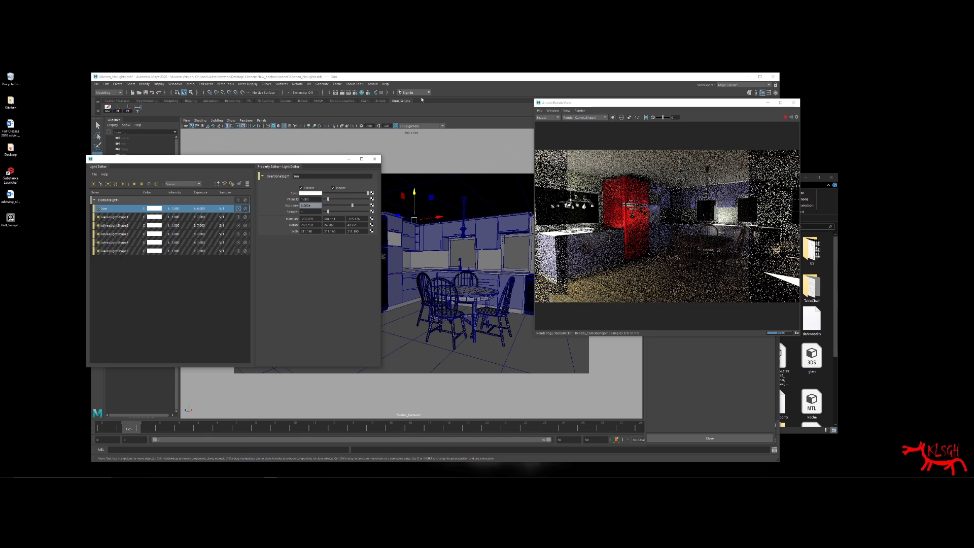
left_click(431, 78)
key("e")
left_click_drag(435, 212, 419, 234)
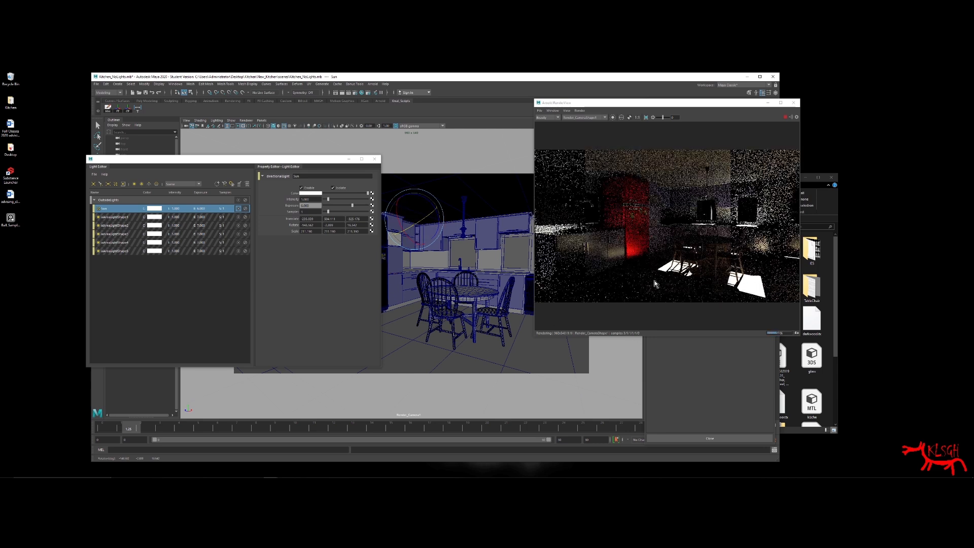
Step: Set the Sun light's exposure to 4
left_click_drag(314, 205, 276, 198)
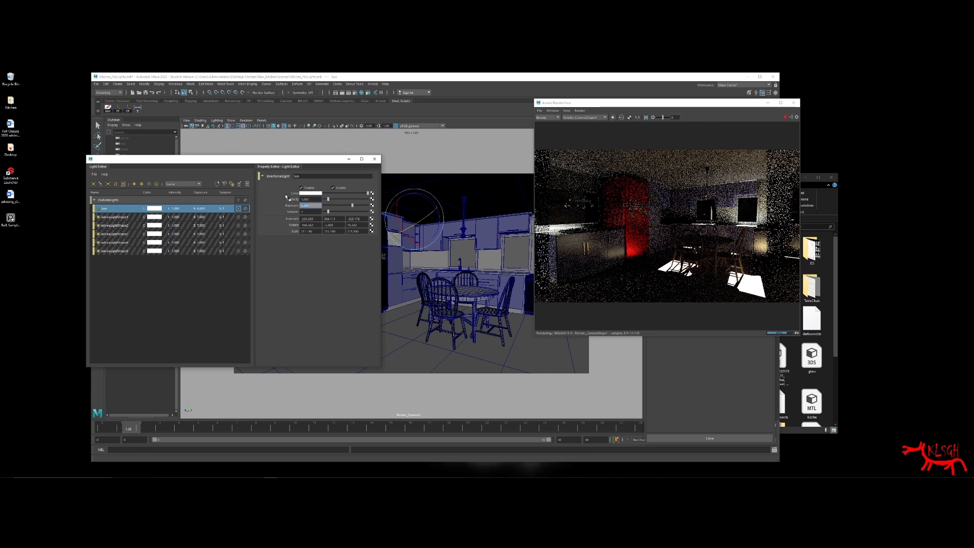
type("4")
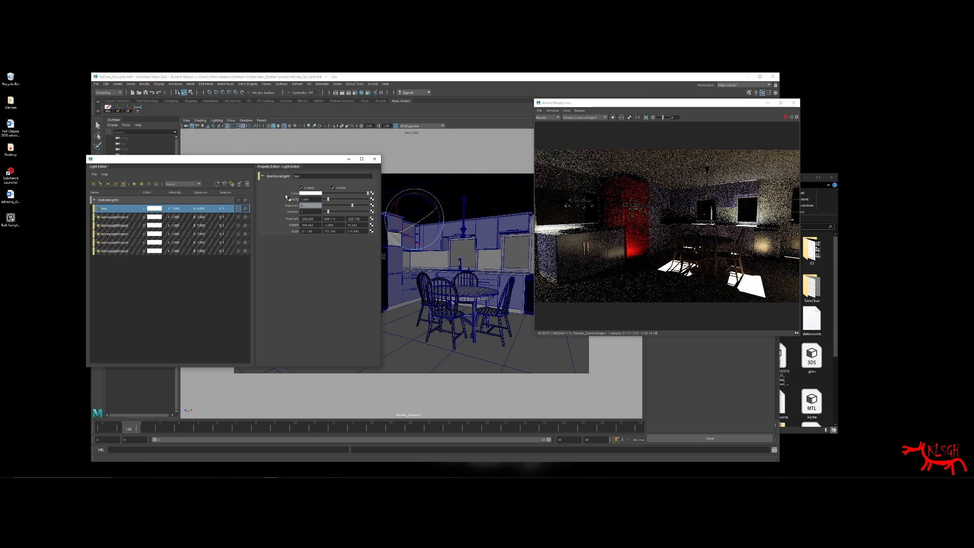
key("Return")
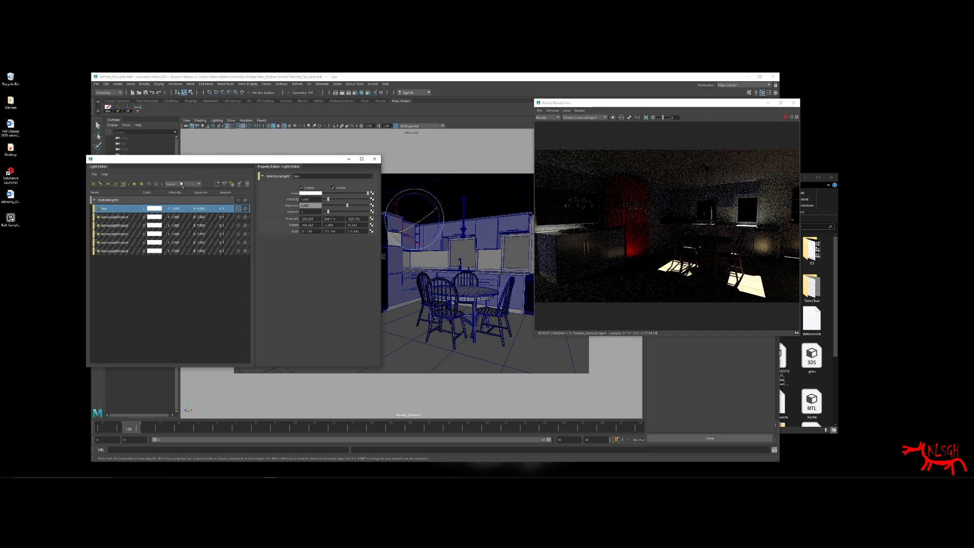
Step: Isolate aiAreaLightShape1 instead of the Sun, and select it in the Light Editor
left_click(238, 218)
left_click(239, 209)
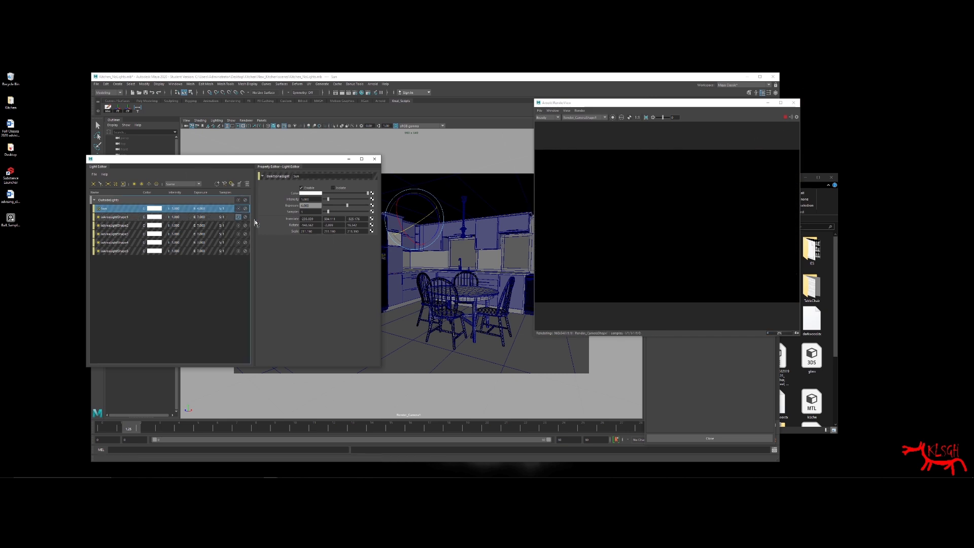
left_click_drag(570, 103, 709, 104)
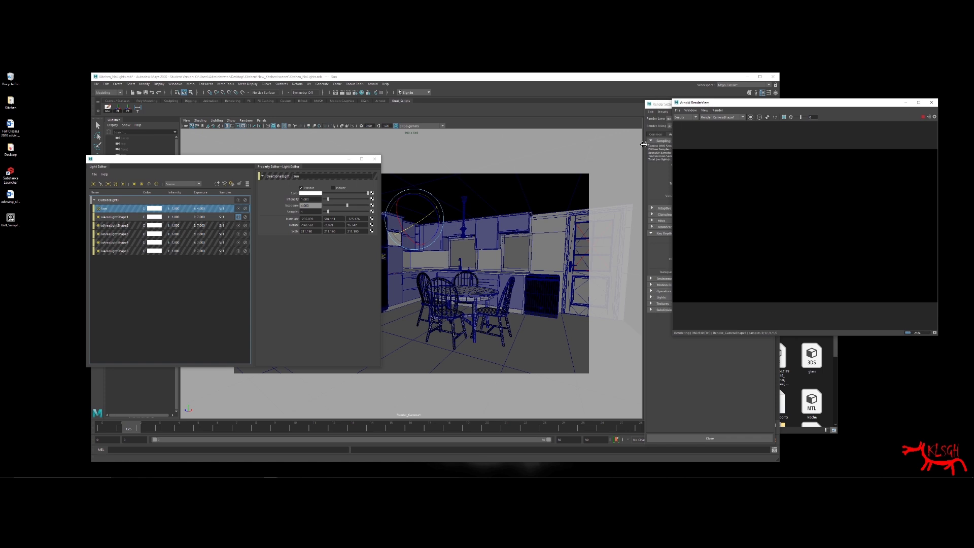
left_click(118, 219)
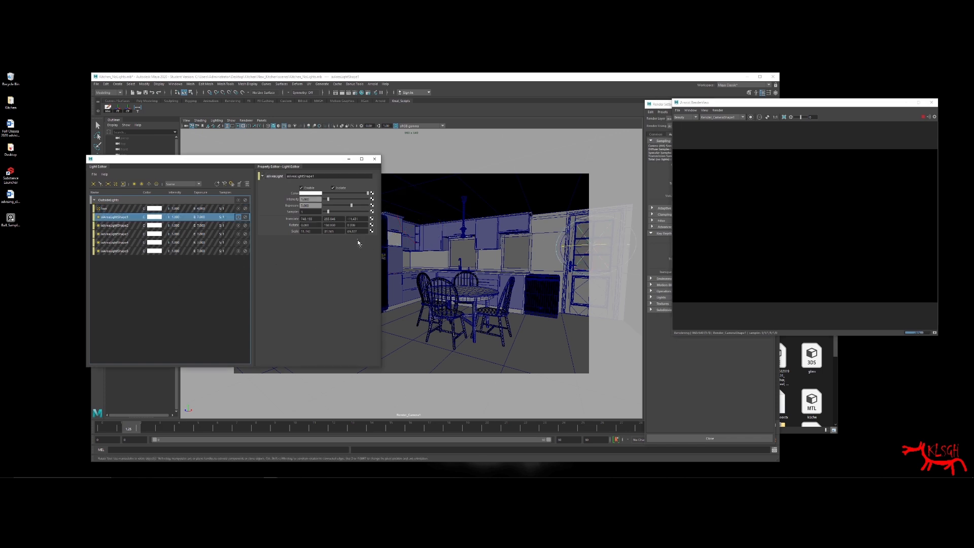
Step: Restart the Arnold test render for the isolated area light and reposition the render window to uncover more of the scene
left_click(373, 85)
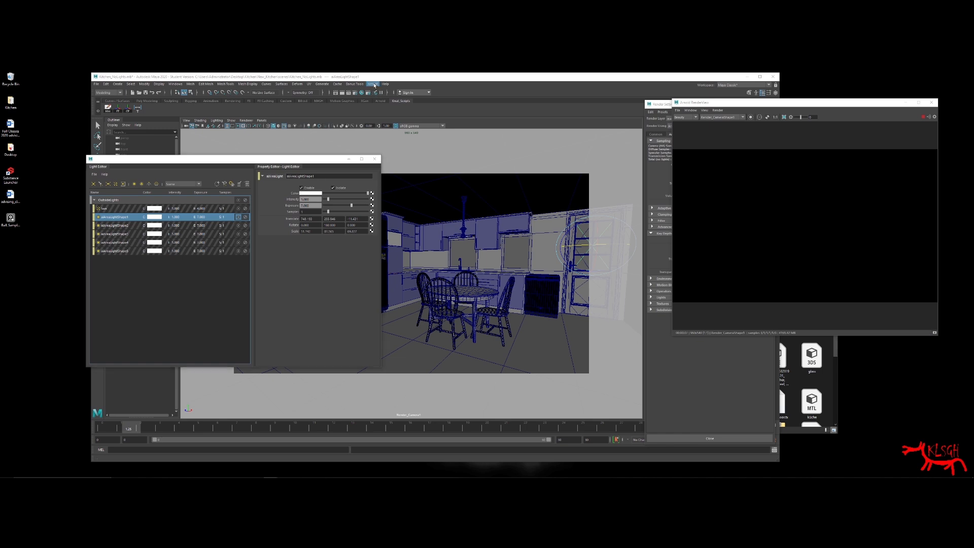
left_click(376, 96)
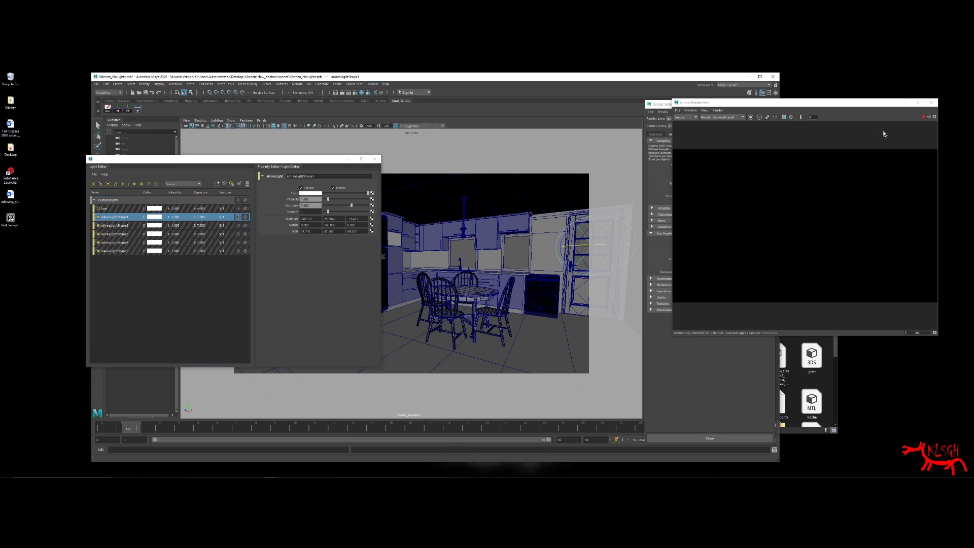
left_click(924, 116)
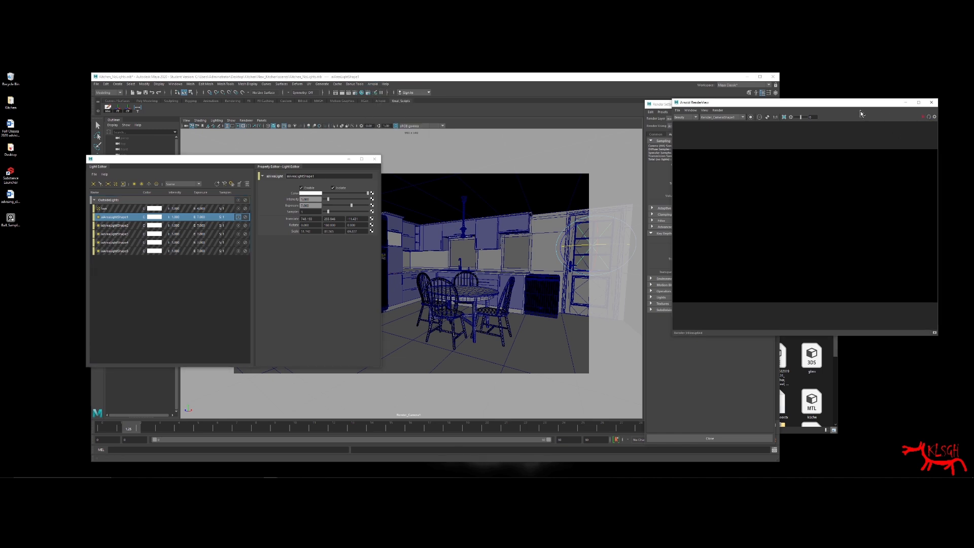
left_click_drag(861, 103, 748, 103)
left_click(810, 119)
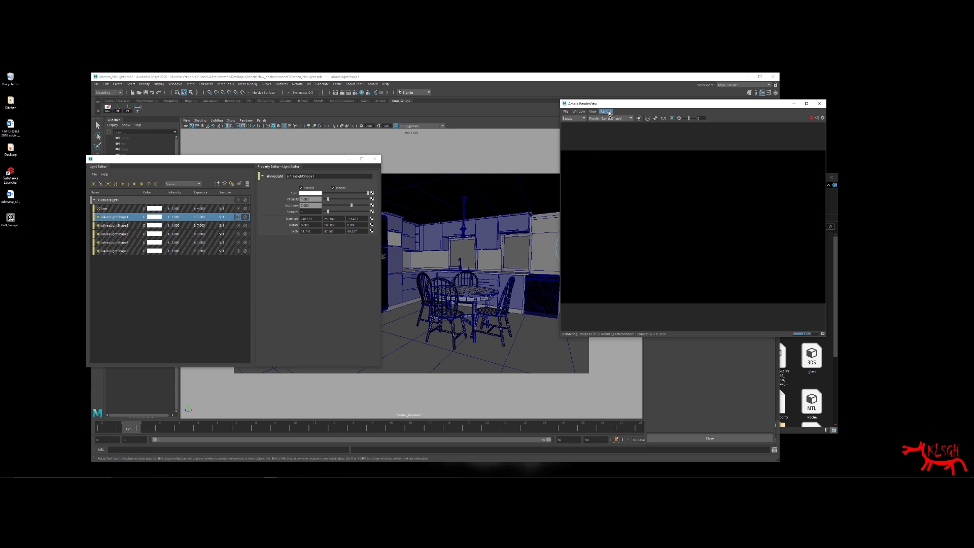
left_click_drag(620, 105, 673, 105)
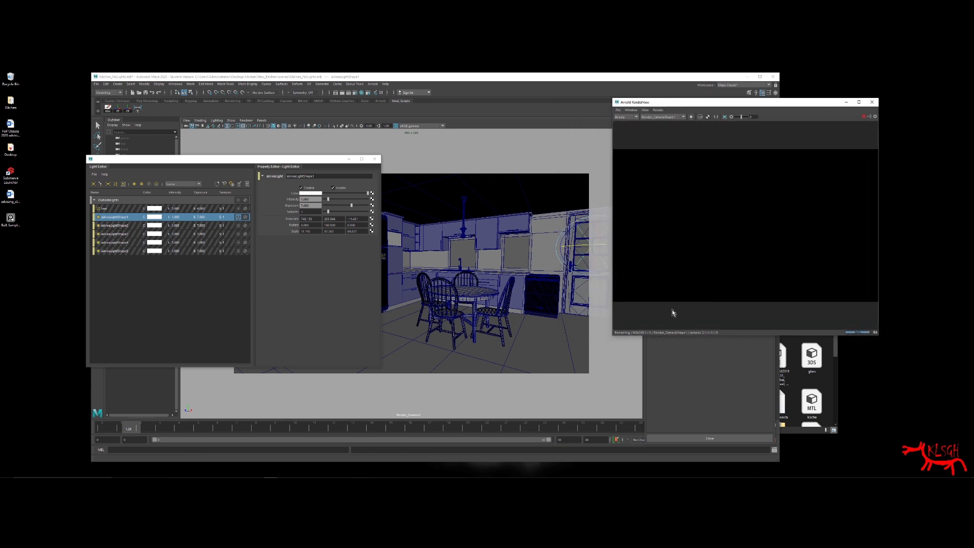
Step: Raise the exposure of aiAreaLightShape1 through several values to brighten its light in the test render
left_click_drag(313, 205, 270, 202)
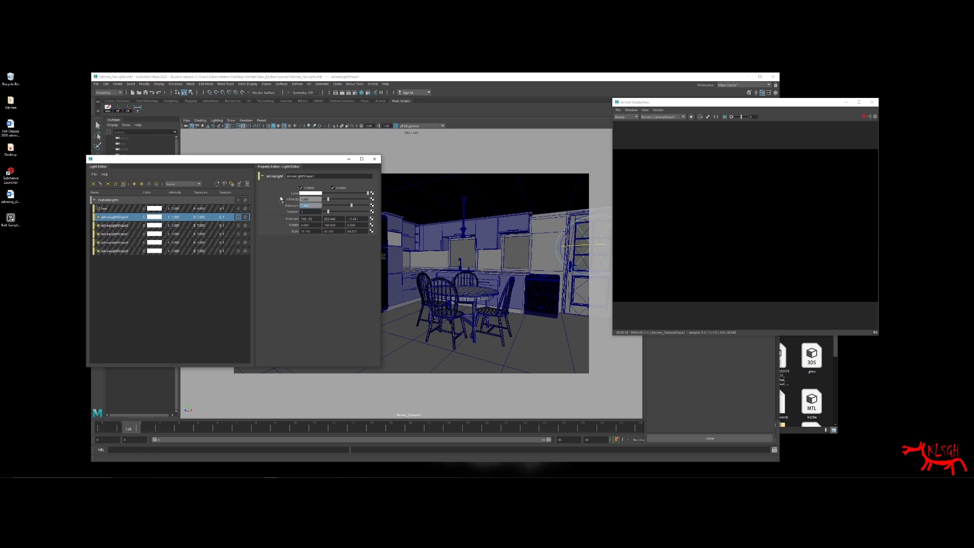
type("400")
key("Return")
left_click_drag(315, 205, 293, 205)
type("8")
key("Return")
key("Return")
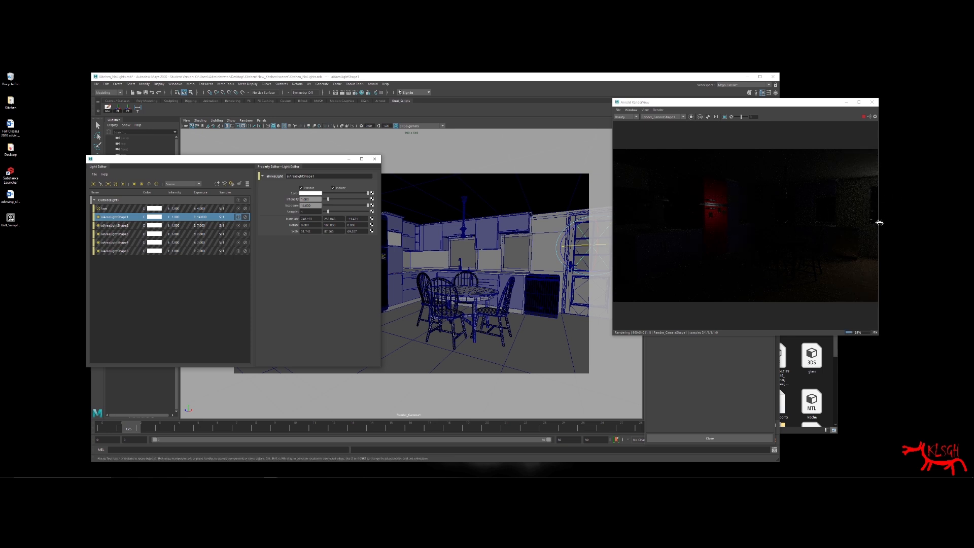
left_click_drag(313, 206, 256, 196)
key("Return")
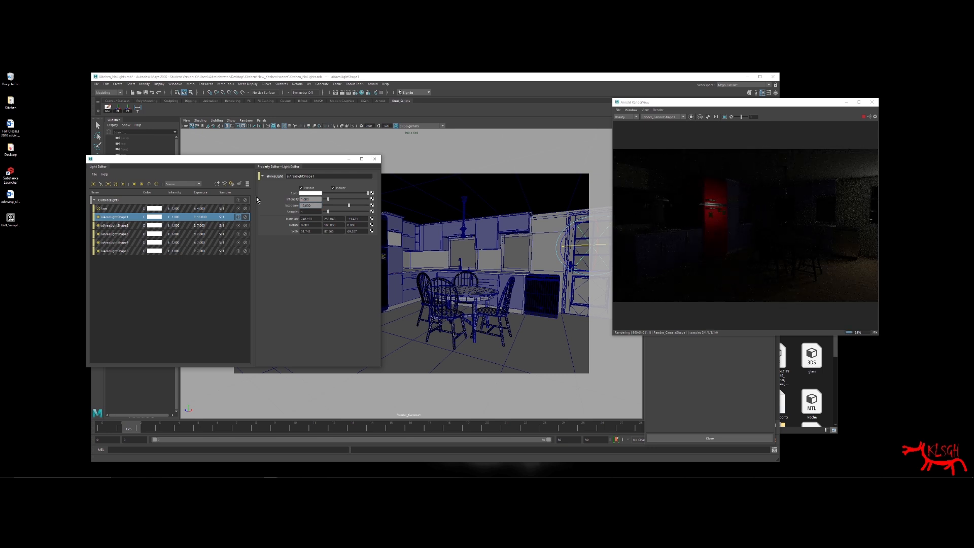
Step: Select all five area lights together and increase their light sample count
left_click(186, 251, "shift")
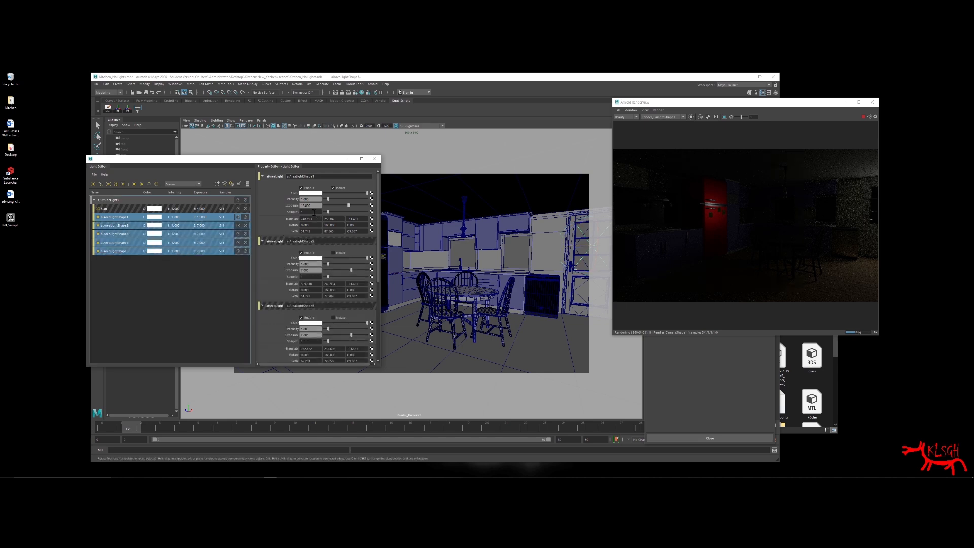
key("Return")
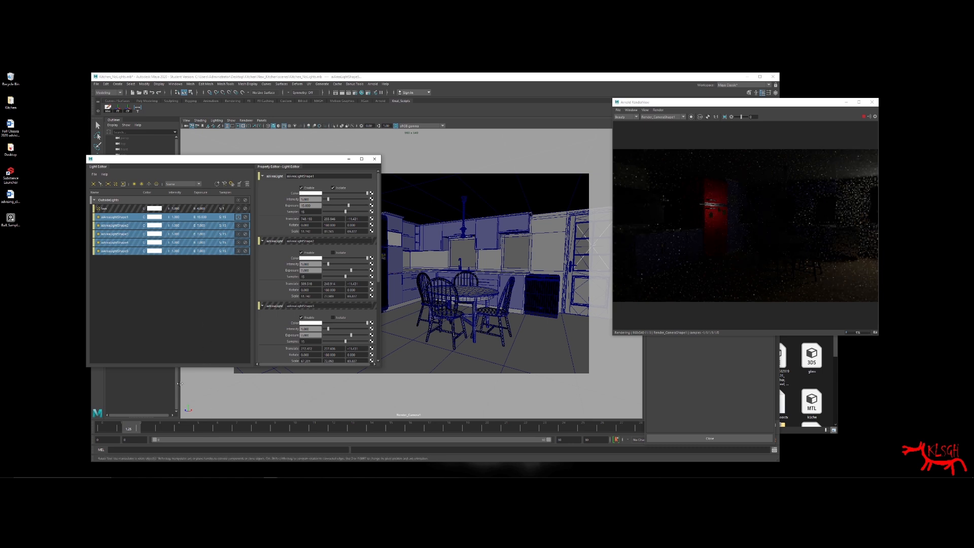
Step: Isolate aiAreaLightShape2 instead of the first area light, select it, and restart the test render
left_click(238, 217)
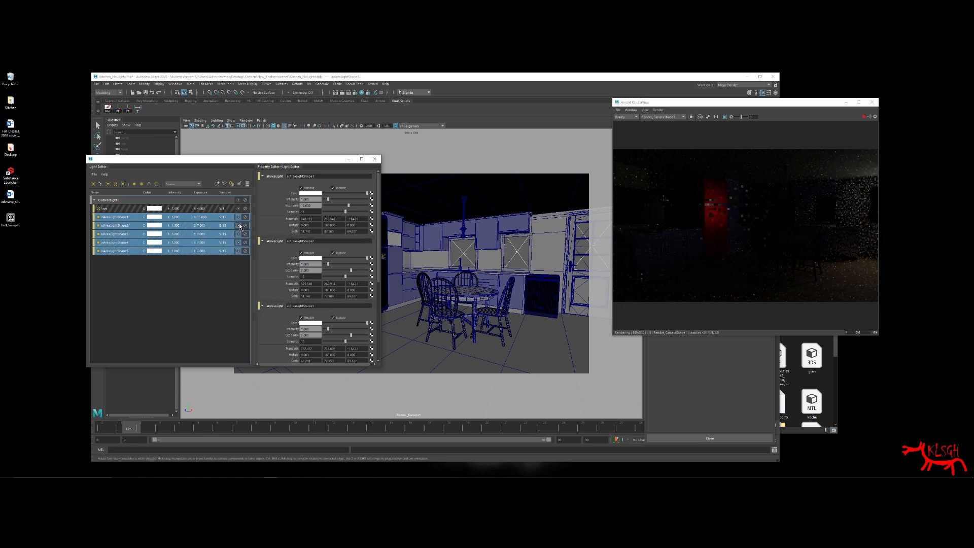
left_click(218, 309)
left_click(239, 225)
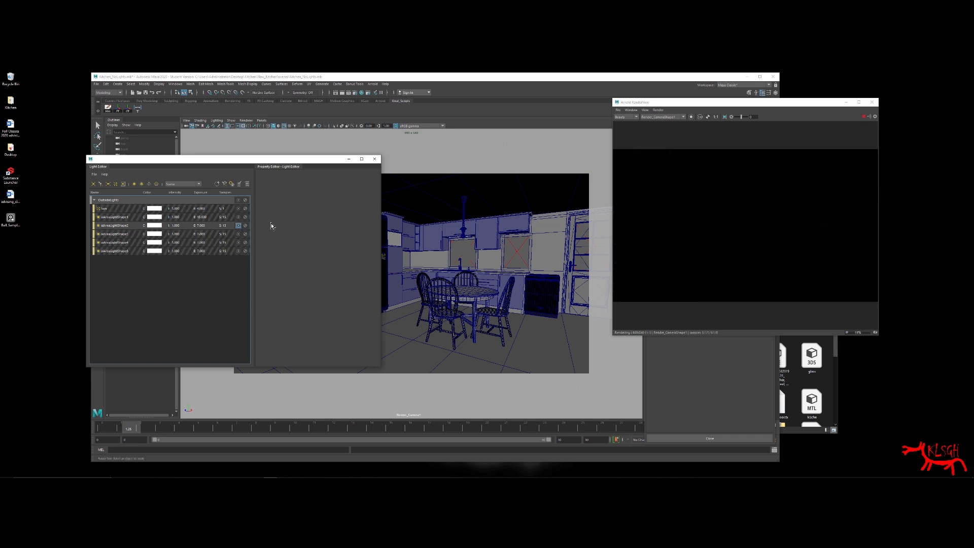
left_click(136, 225)
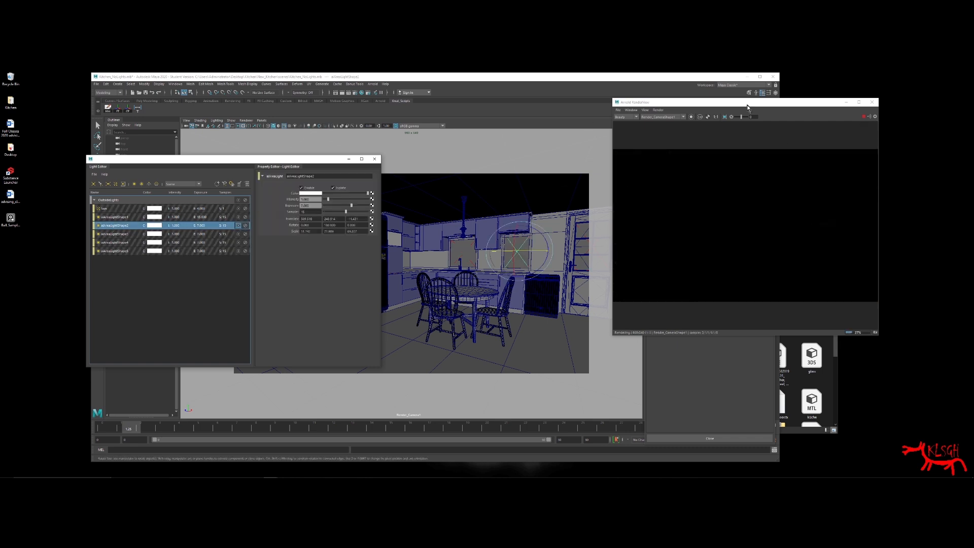
left_click(864, 116)
left_click(863, 116)
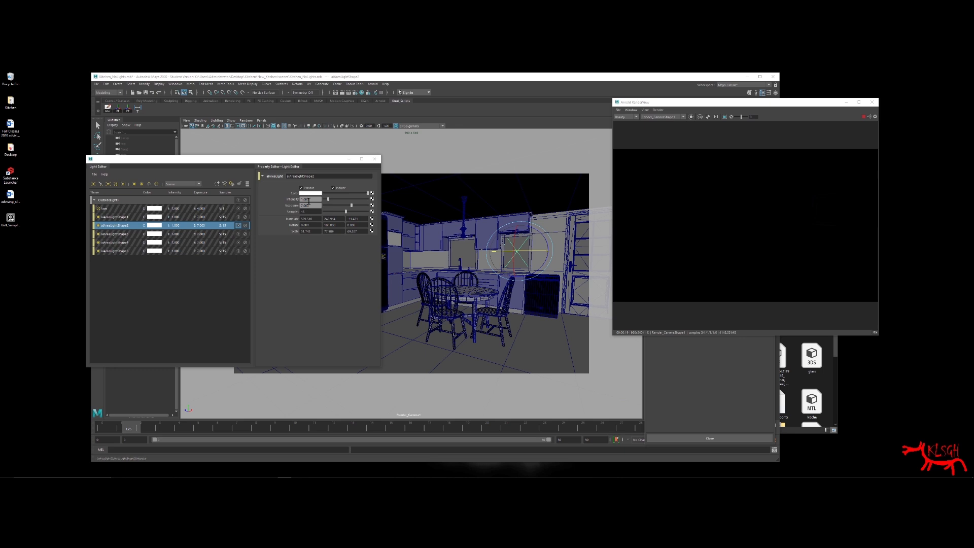
Step: Select all five area lights together and set their samples to 1 and their exposure to 17
left_click(163, 218)
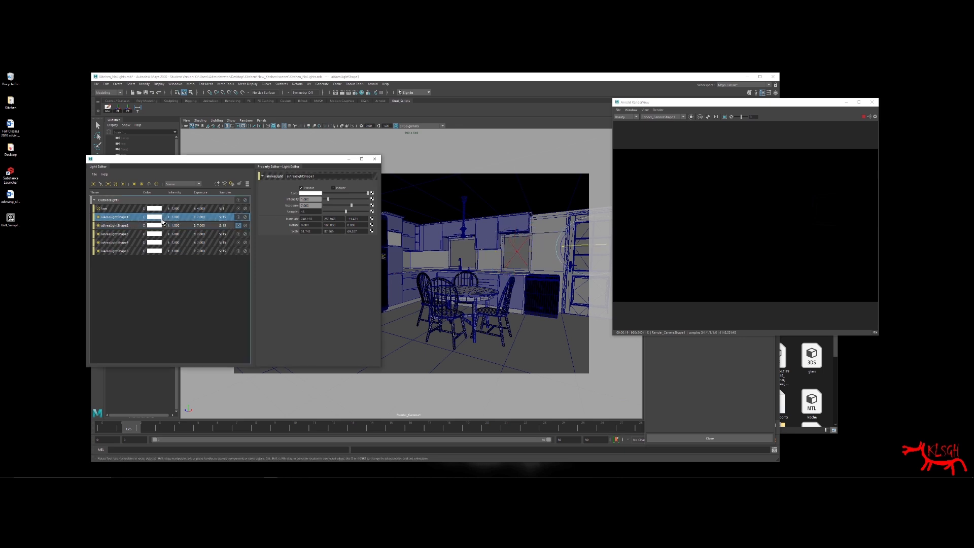
left_click(167, 251, "shift")
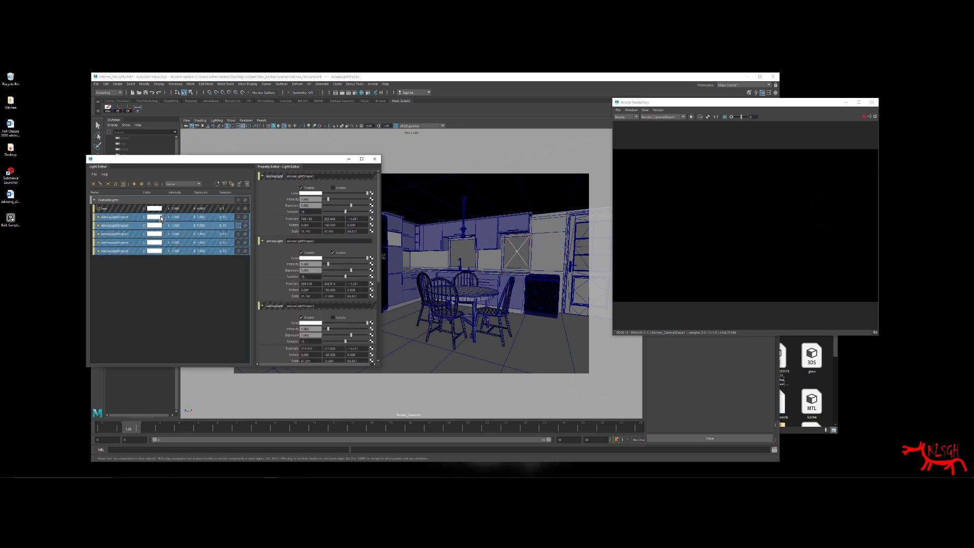
double_click(312, 212)
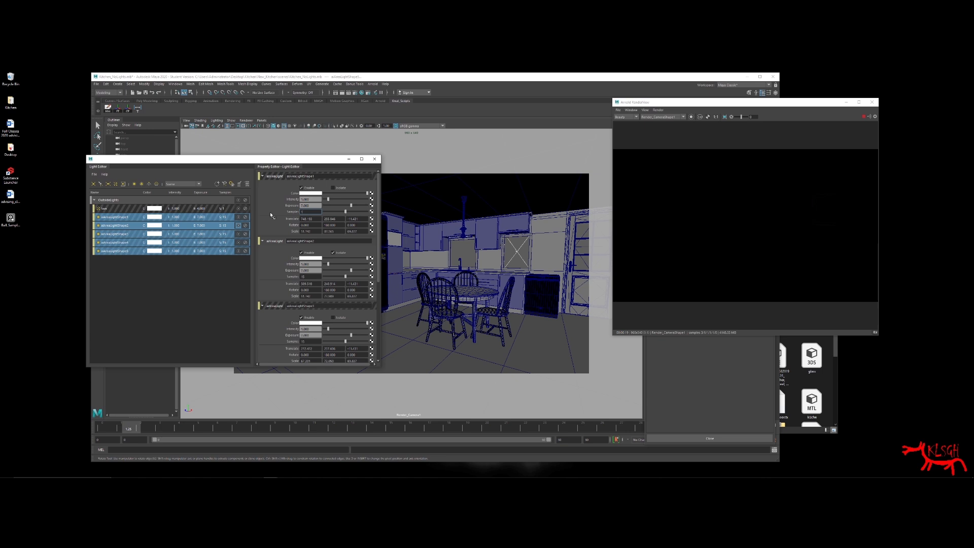
key("Return")
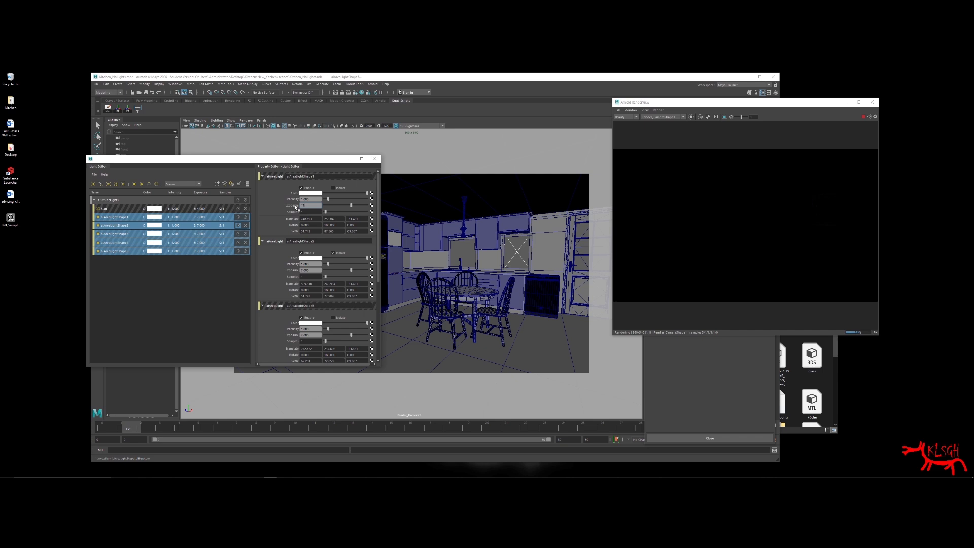
type("17")
key("Return")
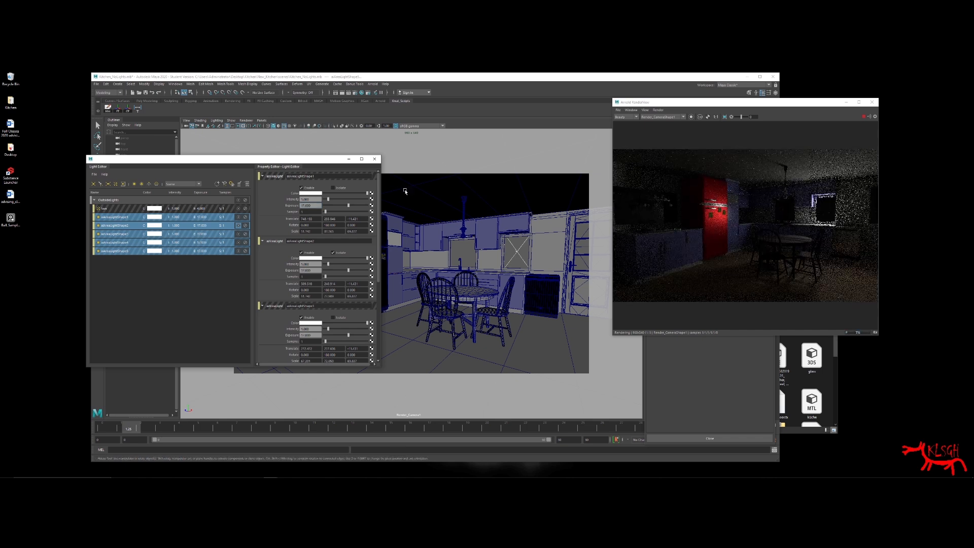
left_click(179, 319)
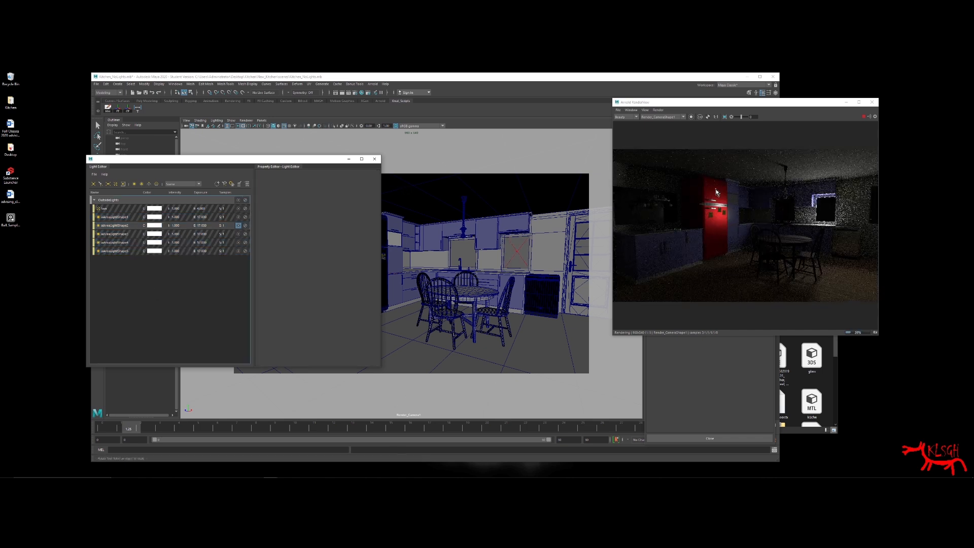
Step: Compare the contribution of the remaining area lights by isolating them one after another in the test render, and stop the render
left_click(159, 226)
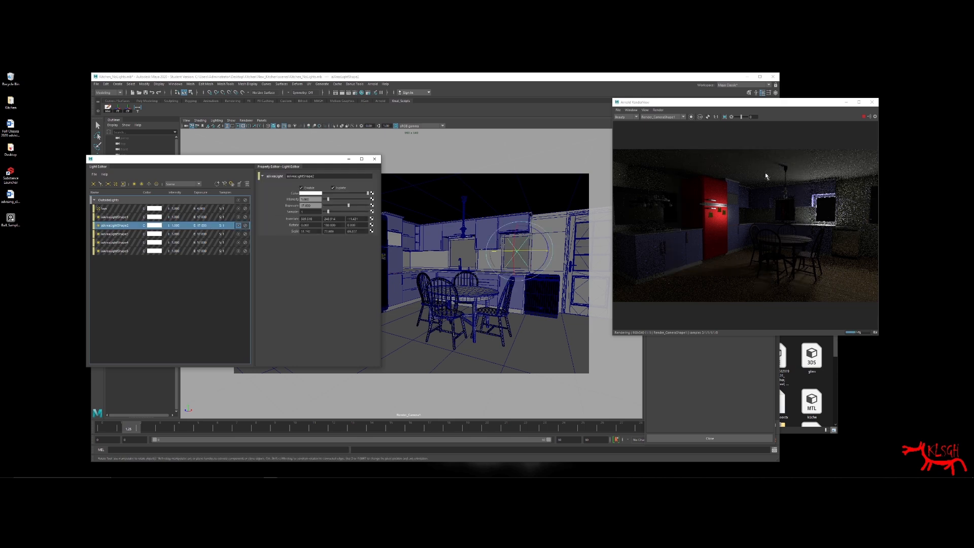
left_click(238, 226)
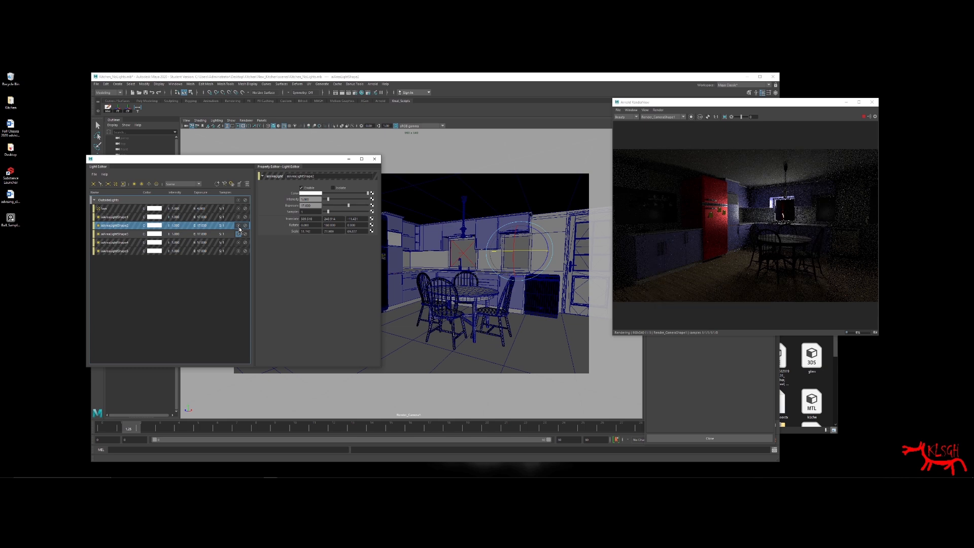
left_click(239, 236)
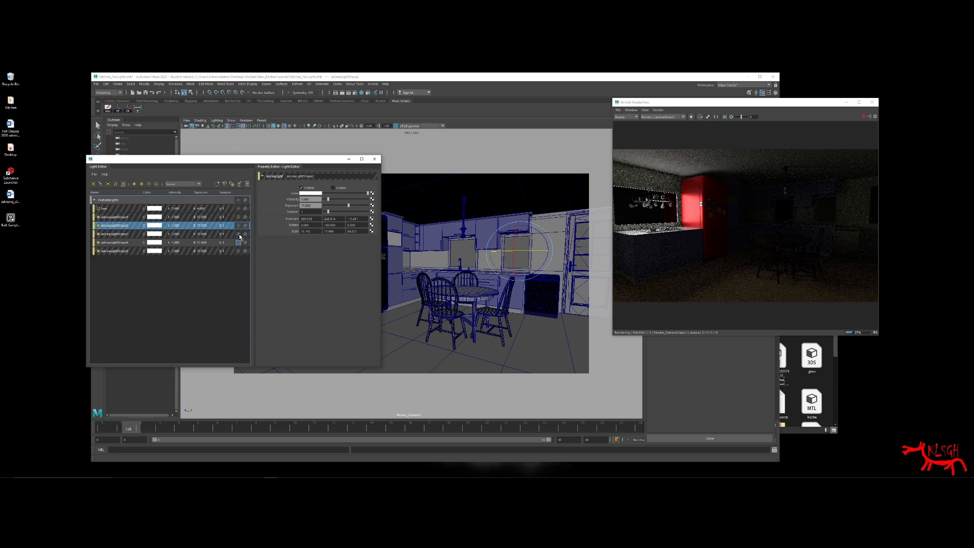
left_click(238, 249)
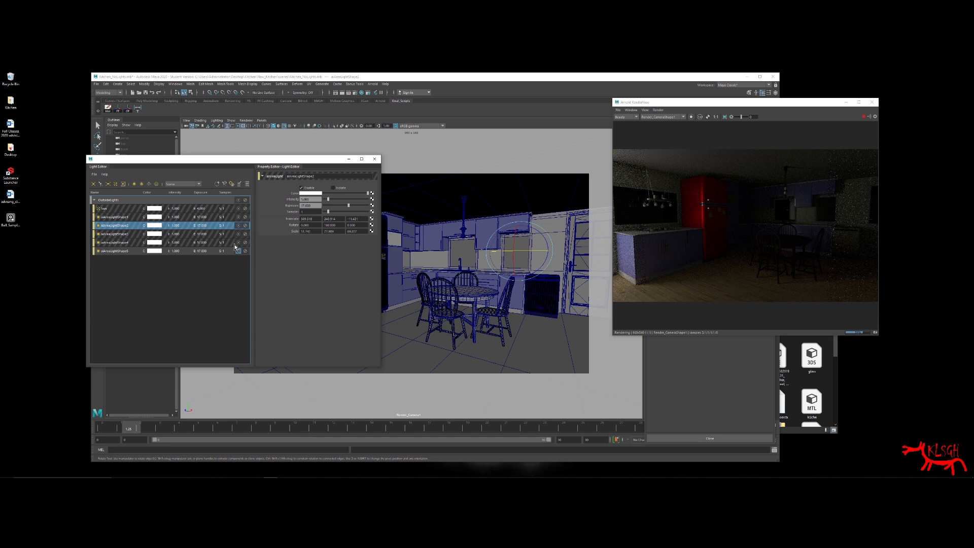
left_click(865, 118)
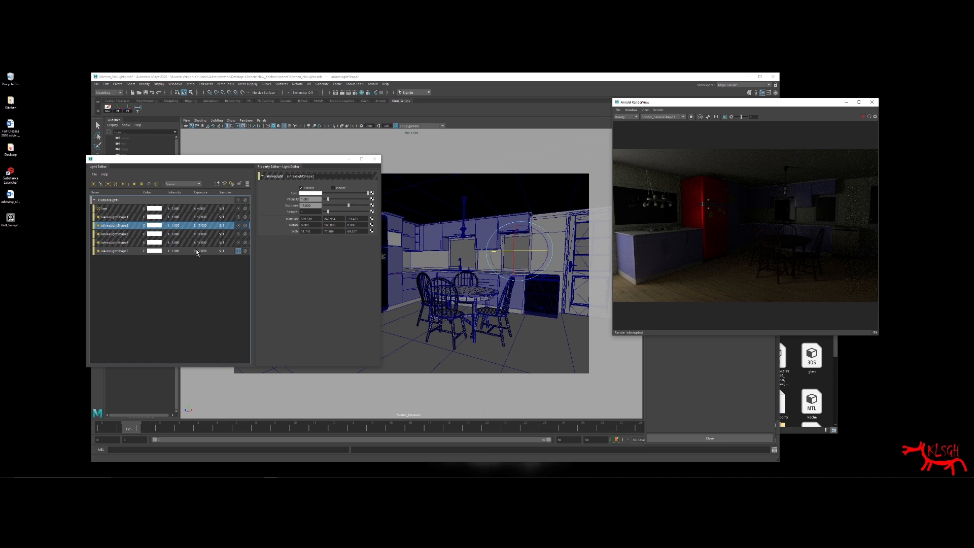
left_click(170, 301)
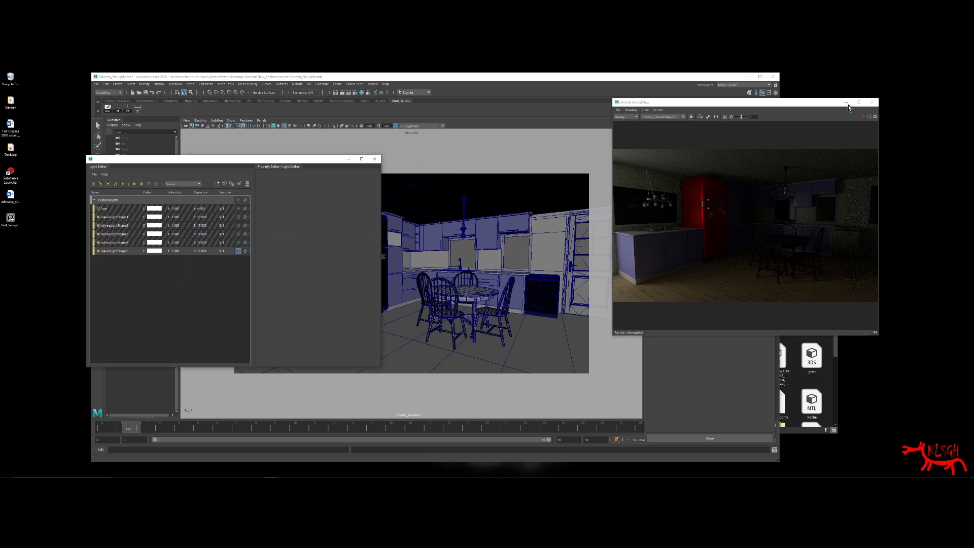
Step: Reposition the Light Editor to uncover the scene and create a point light
left_click_drag(284, 158, 247, 269)
left_click(118, 84)
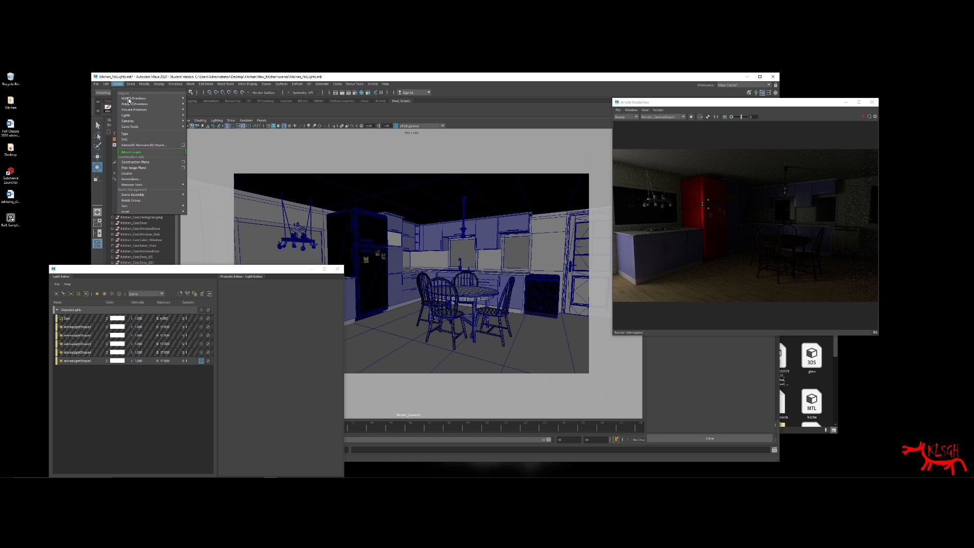
mouse_move(135, 116)
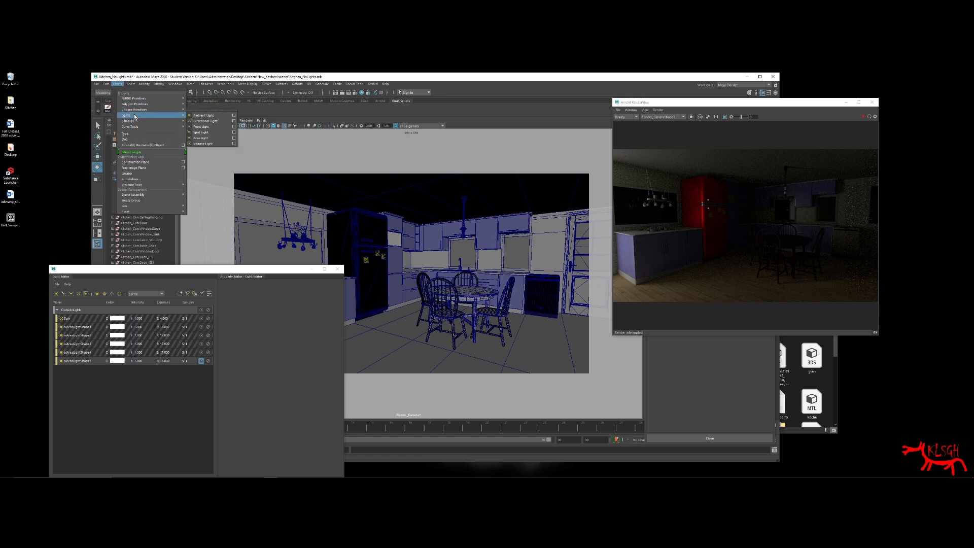
left_click(205, 126)
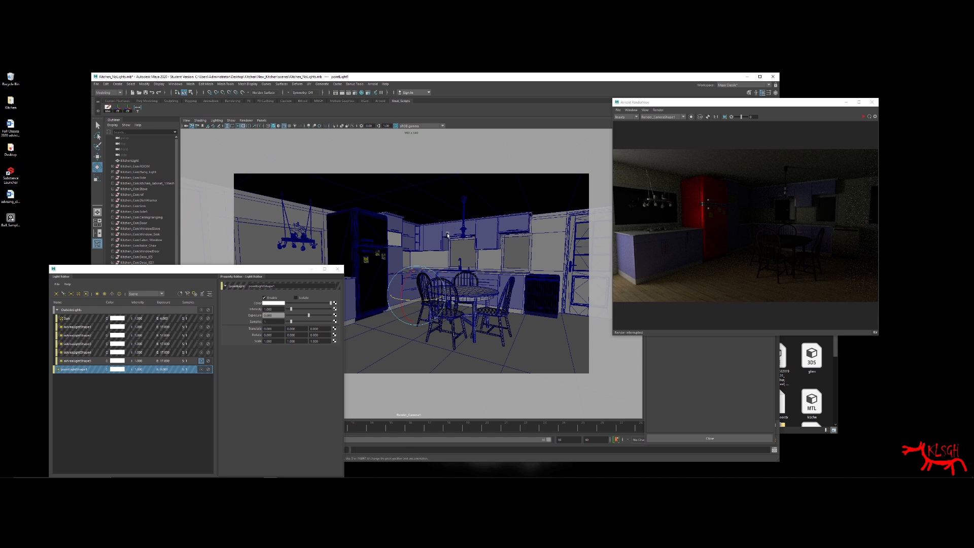
Step: Move the point light in the perspective view from the origin to near the dining table and raise it to pendant lamp height
key("space")
left_click_drag(440, 225, 441, 207)
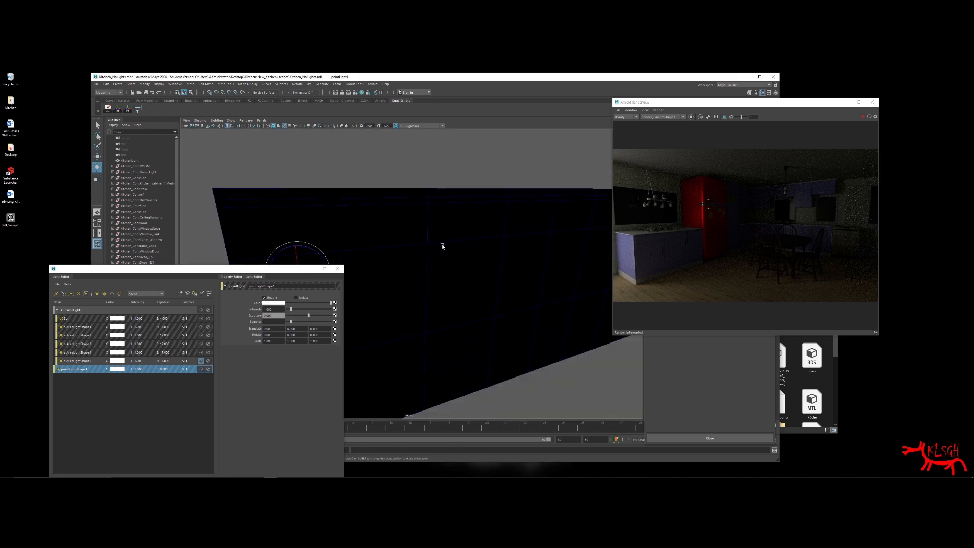
right_click_drag(443, 246, 418, 249, "alt")
key("f")
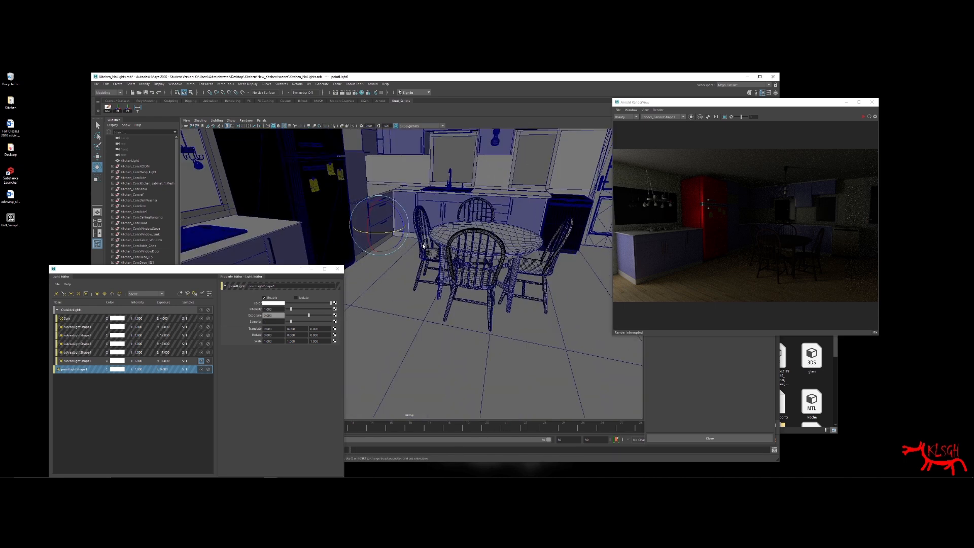
key("w")
left_click_drag(389, 232, 473, 381)
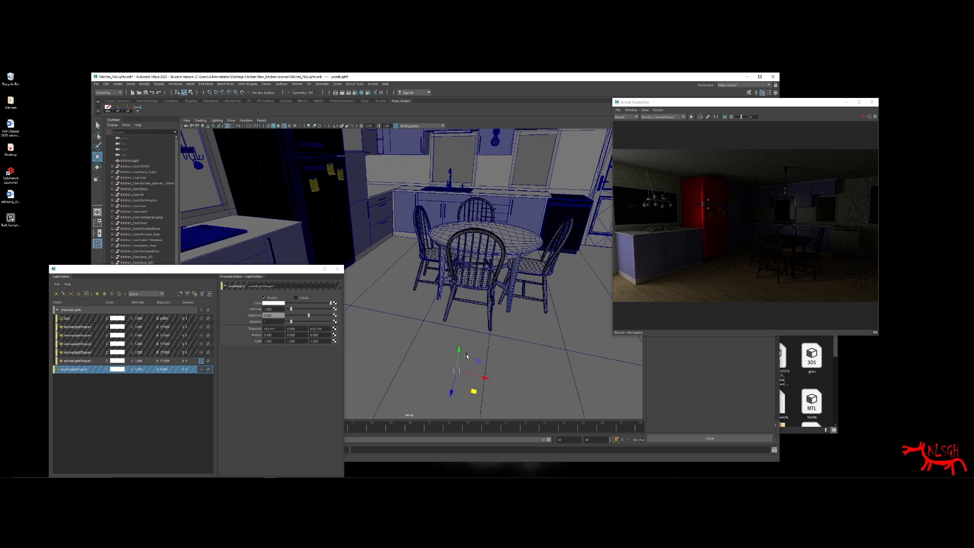
scroll(470, 380, "down", 2)
left_click_drag(453, 335, 493, 117)
Step: Align the point light with the centre of the pendant lamp above the dining table in the wireframe top view
key("space")
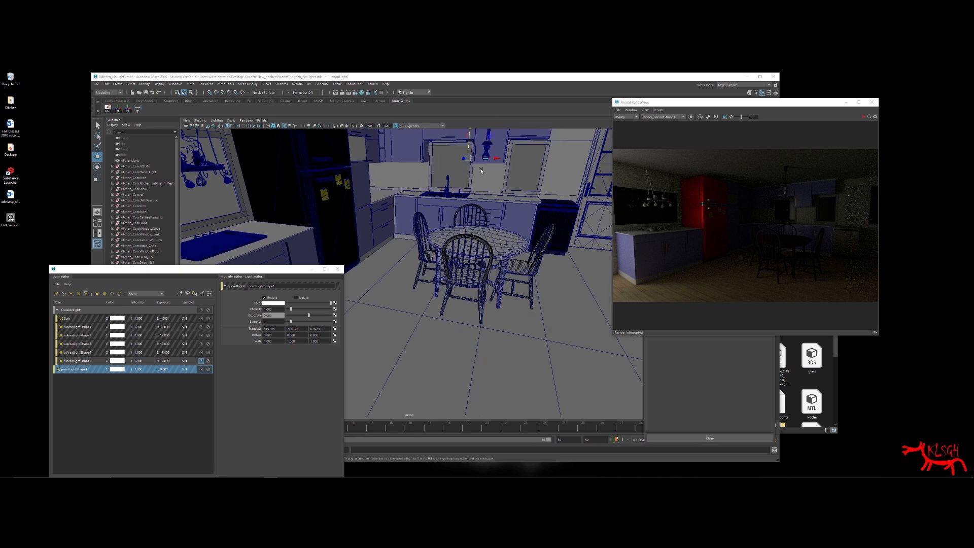
left_click_drag(481, 169, 460, 171)
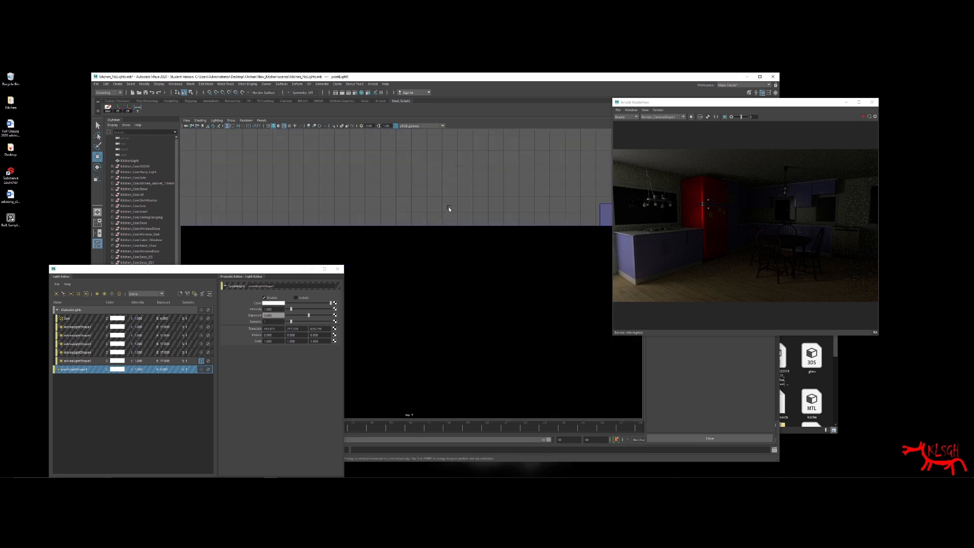
key("4")
scroll(383, 199, "down", 6)
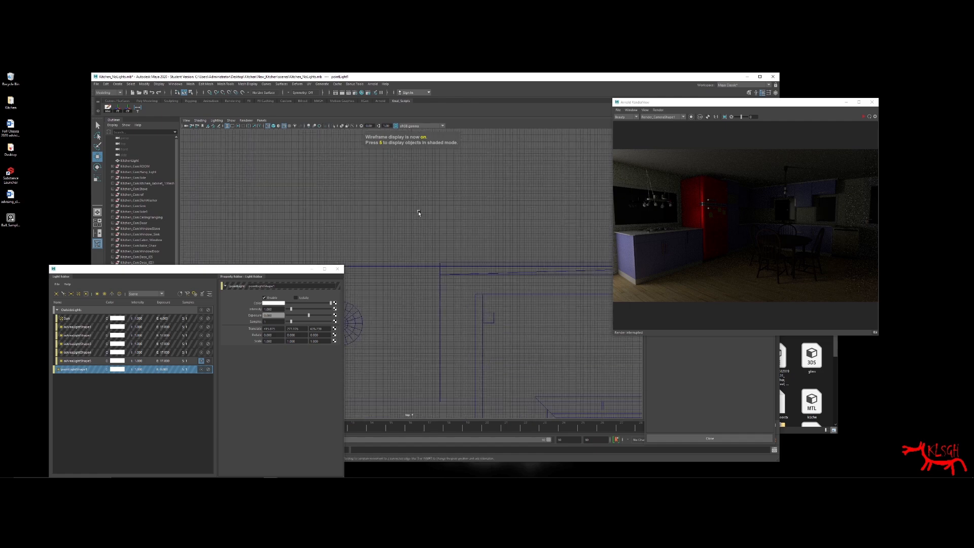
middle_click_drag(553, 301, 478, 187, "alt")
scroll(407, 180, "down", 3)
middle_click_drag(420, 205, 475, 179, "alt")
scroll(428, 212, "down", 2)
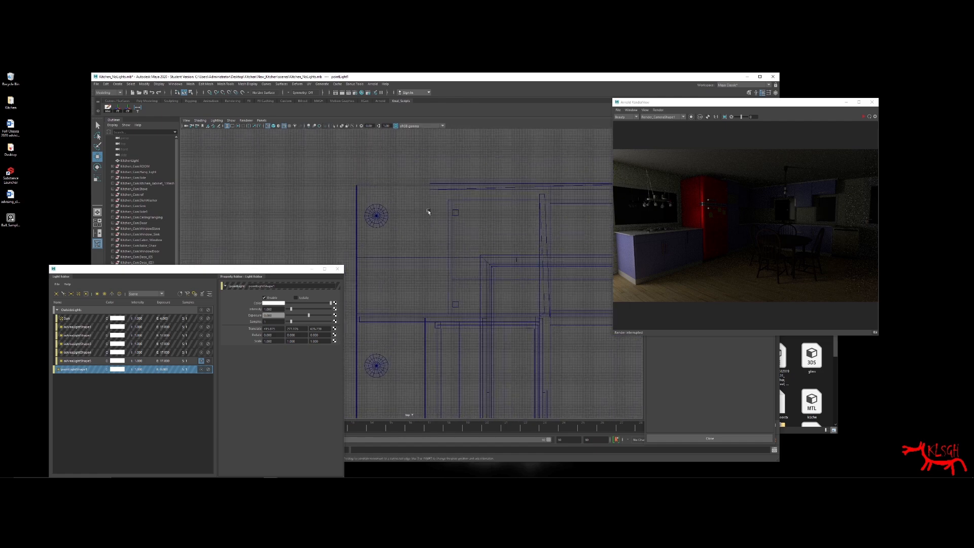
scroll(428, 211, "down", 12)
middle_click_drag(545, 349, 513, 269, "alt")
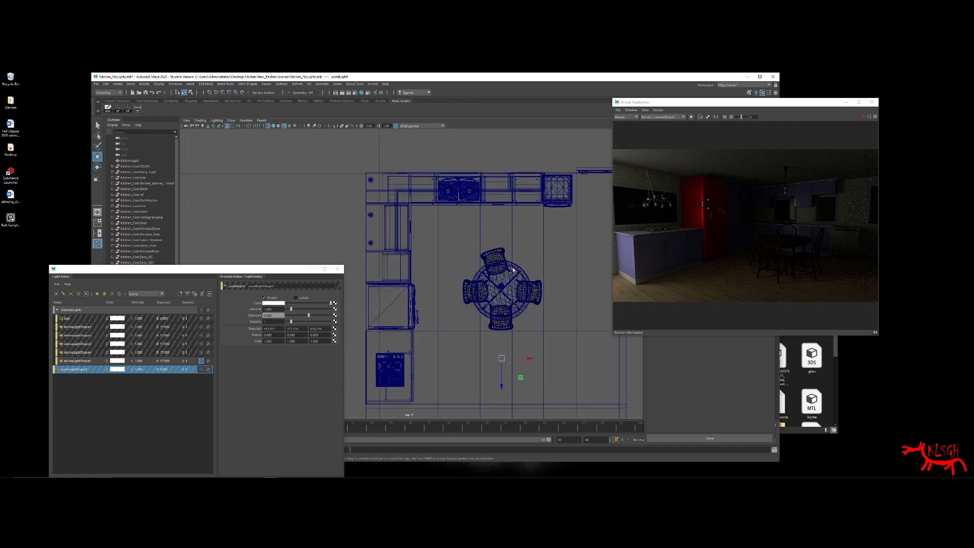
right_click_drag(513, 270, 611, 361, "alt")
left_click_drag(547, 399, 548, 397)
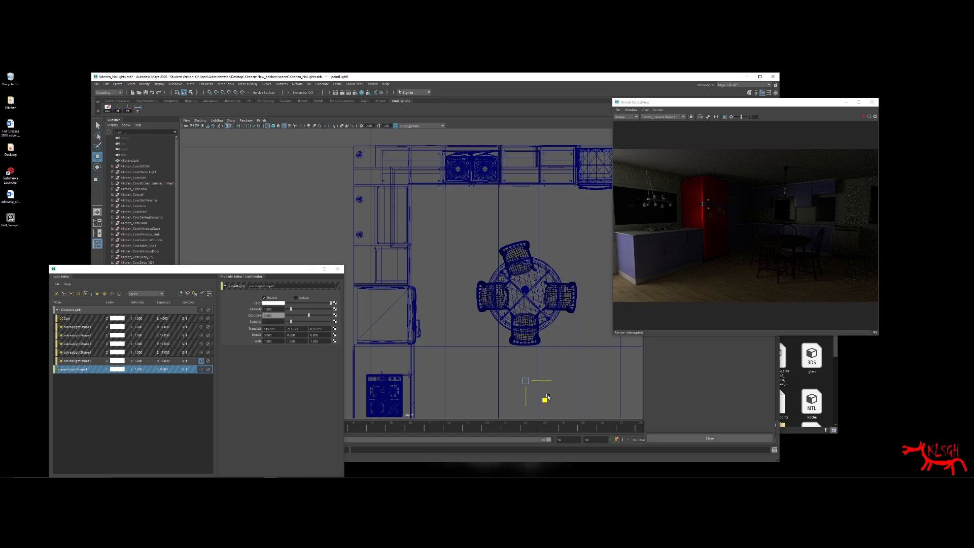
scroll(545, 309, "up", 10)
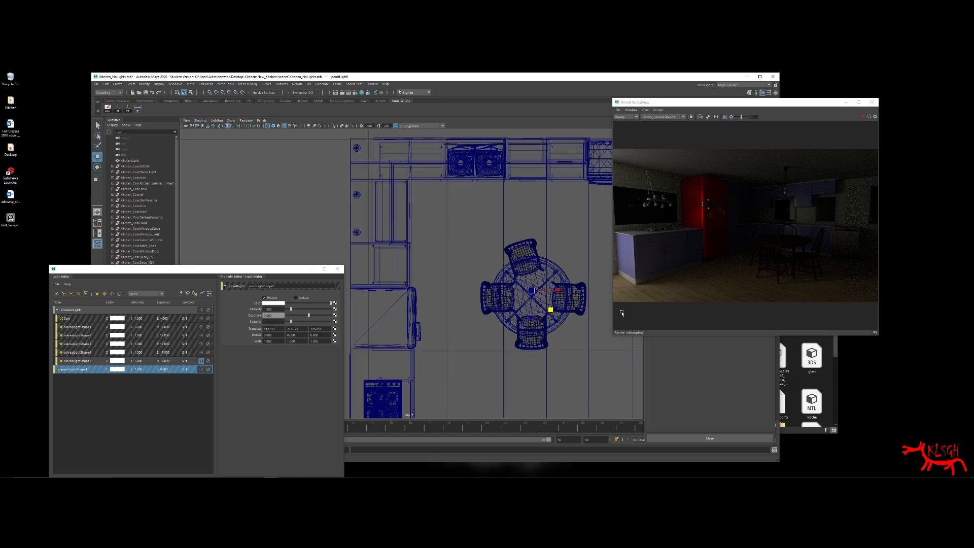
scroll(522, 234, "up", 10)
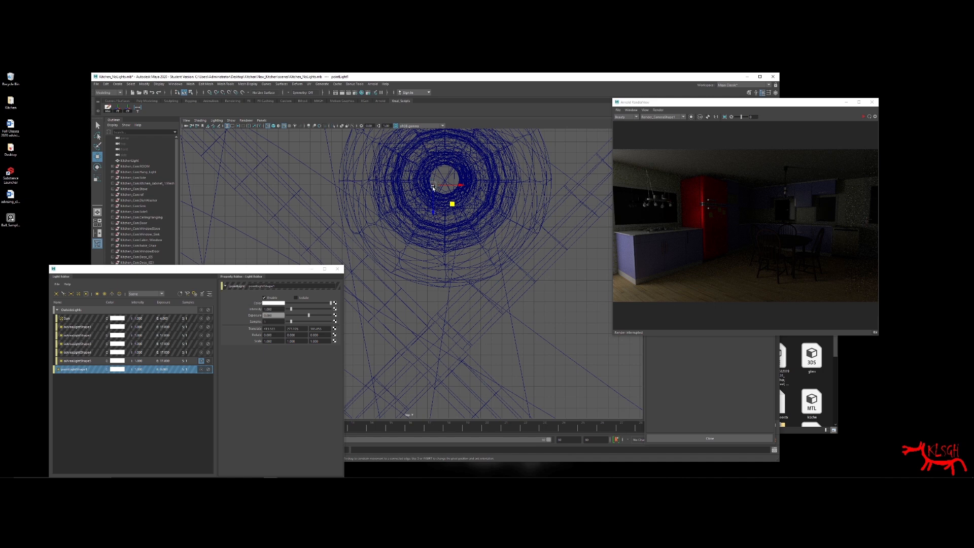
left_click_drag(434, 188, 444, 166)
Step: Fit the point light inside the pendant lamp's bulb by adjusting its scale and height in the perspective view, and isolate it
key("space")
scroll(460, 243, "down", 5)
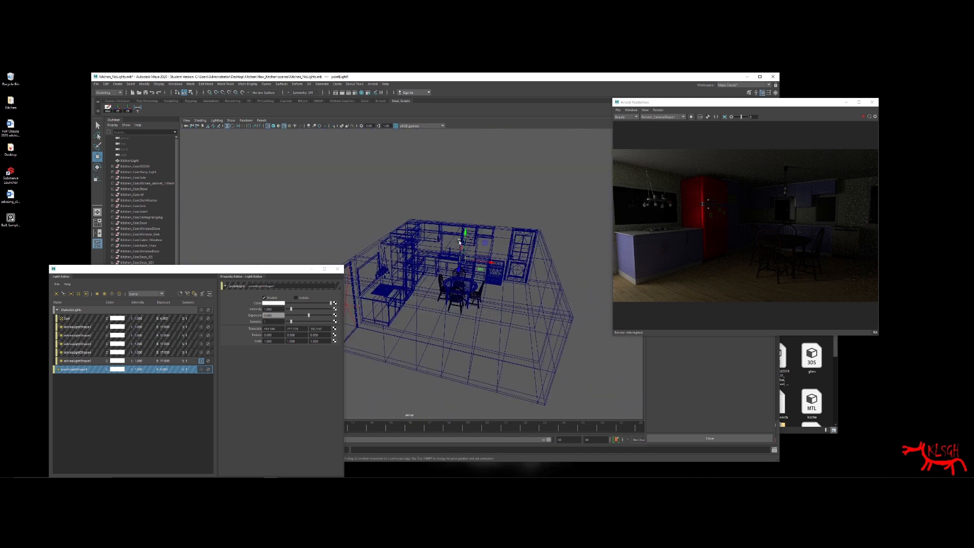
scroll(459, 243, "up", 10)
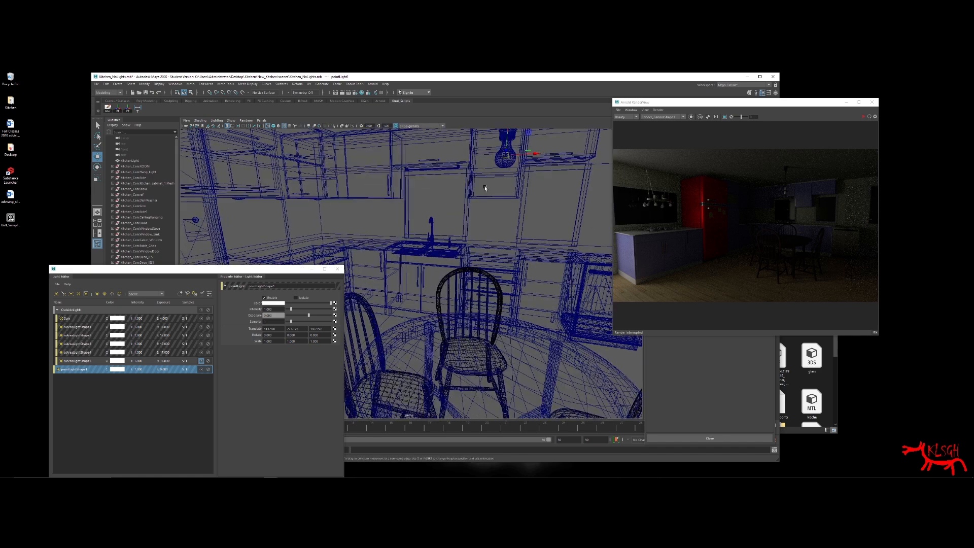
left_click_drag(485, 188, 443, 256, "alt")
key("r")
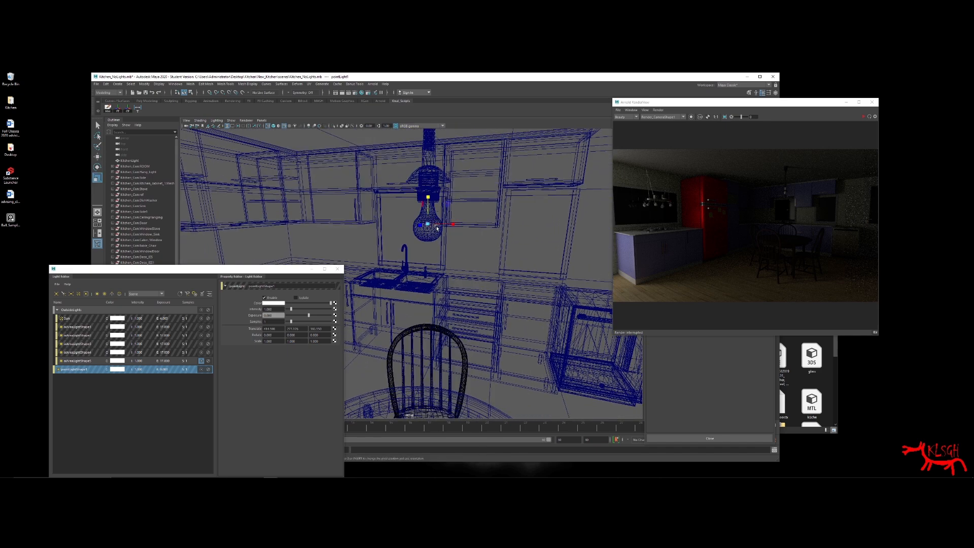
left_click_drag(427, 223, 428, 201)
key("w")
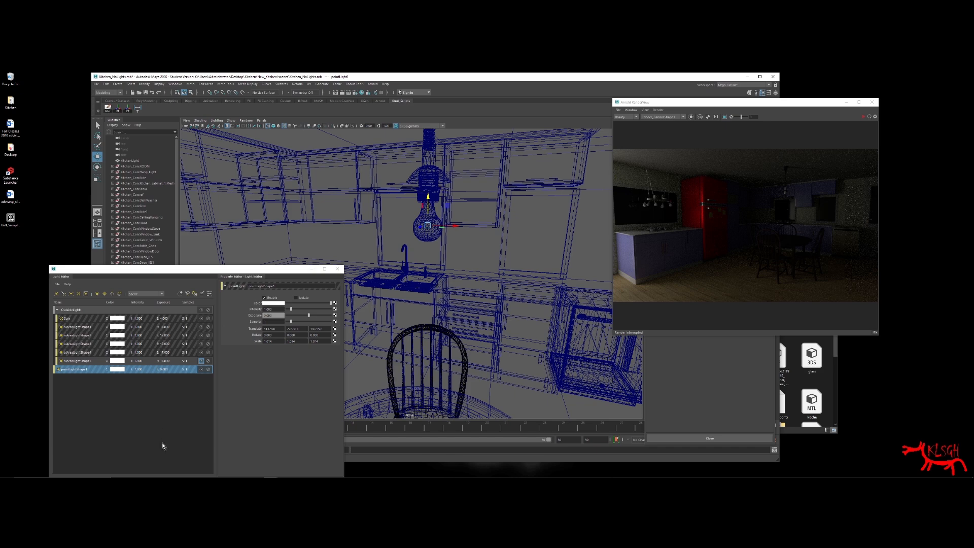
left_click(200, 370)
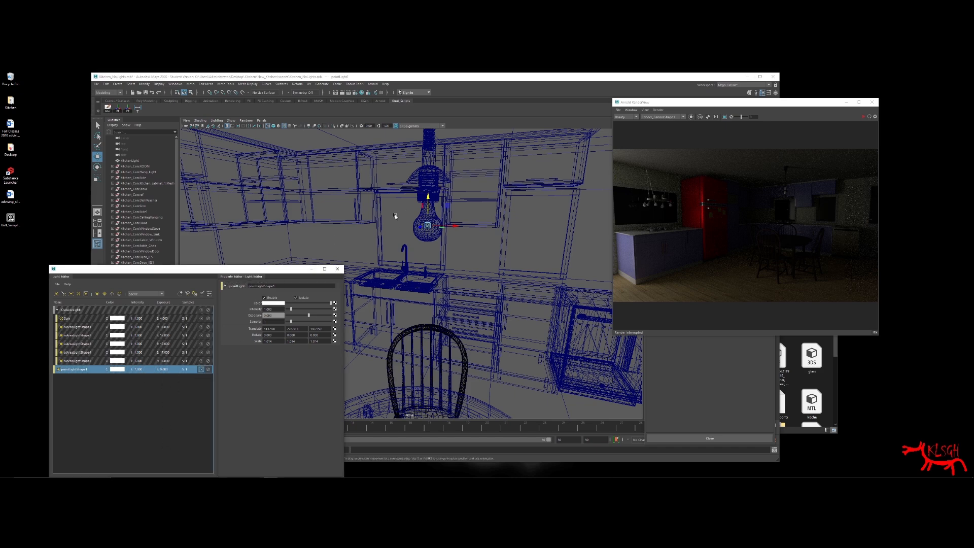
mouse_move(398, 216)
left_mouse_down("alt")
mouse_move(429, 211)
mouse_move(406, 210)
left_mouse_up("alt")
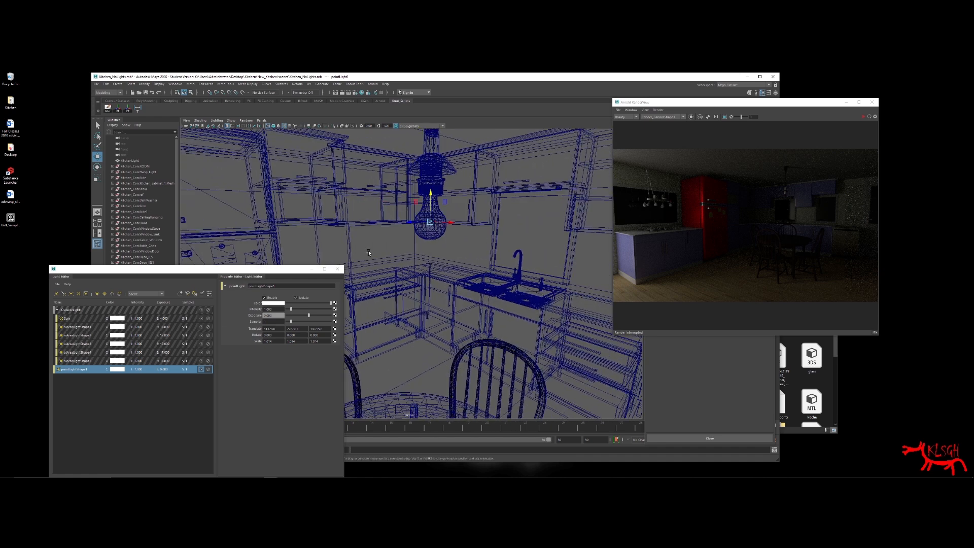
Step: Create a new light group below the point light and rename the group
left_click(180, 294)
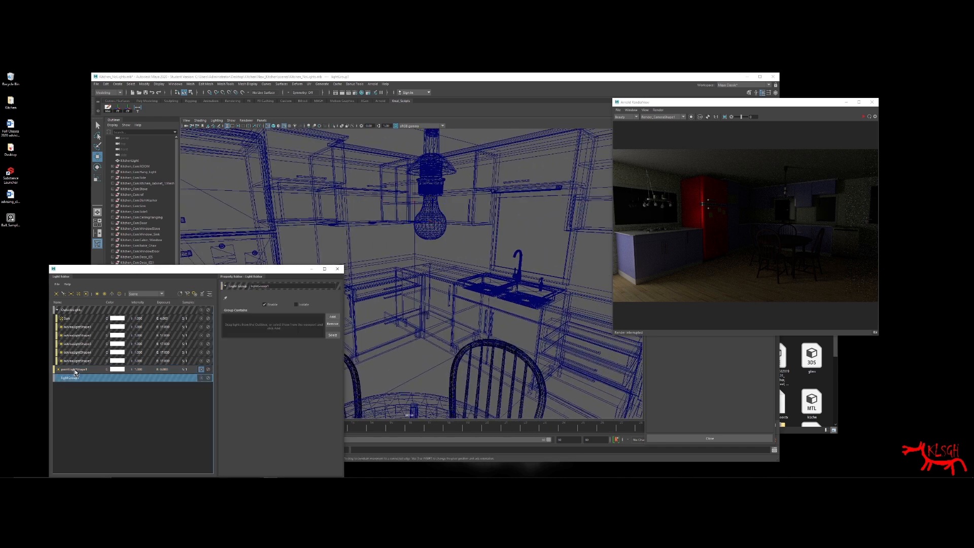
double_click(70, 378)
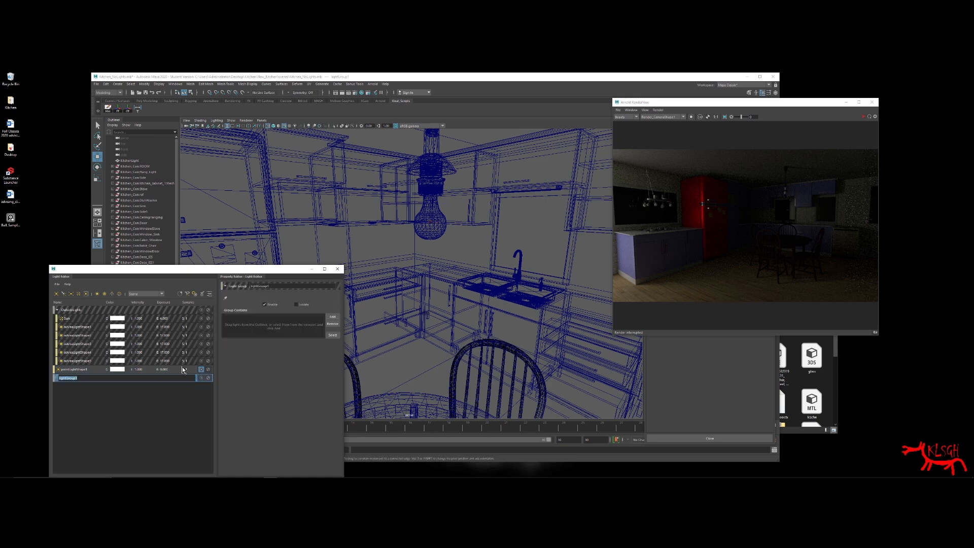
key("BackSpace")
key("Return")
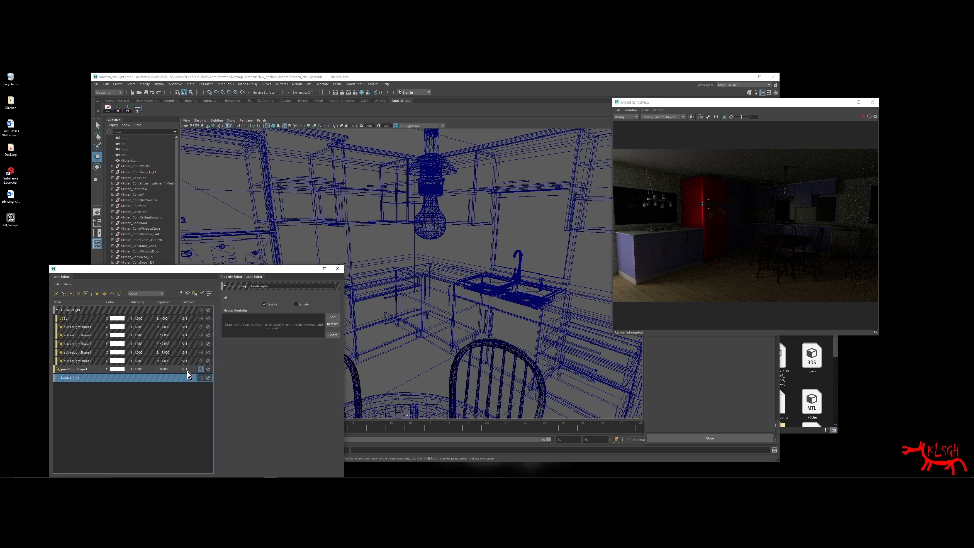
Step: Move the point light into the new light group, isolate it, and start the Arnold test render
left_click(79, 370)
left_click_drag(77, 368, 79, 378)
left_click(79, 378)
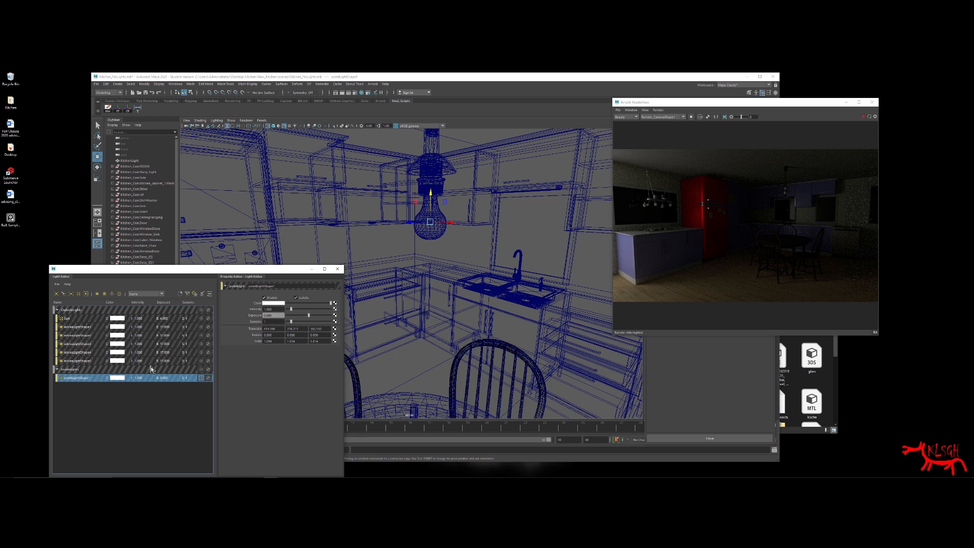
left_click(202, 378)
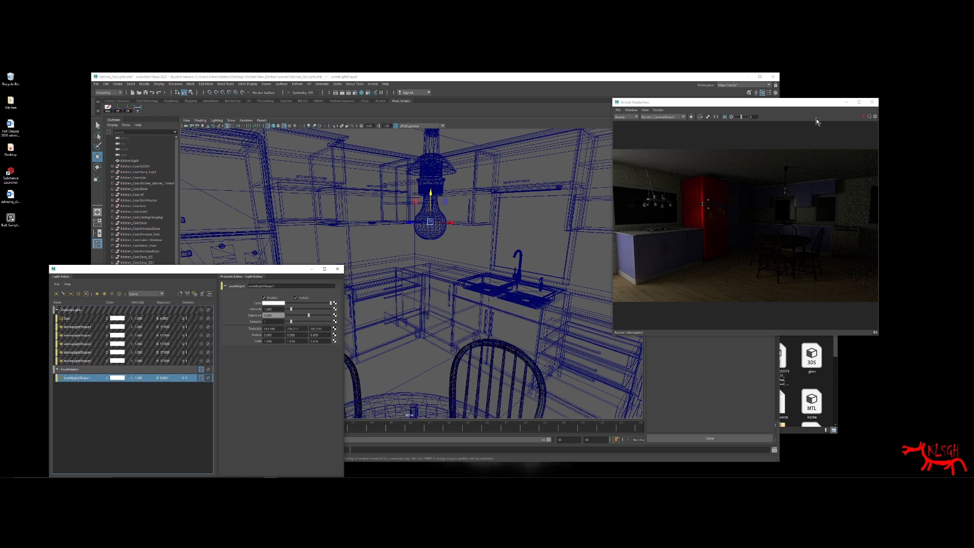
left_click(864, 116)
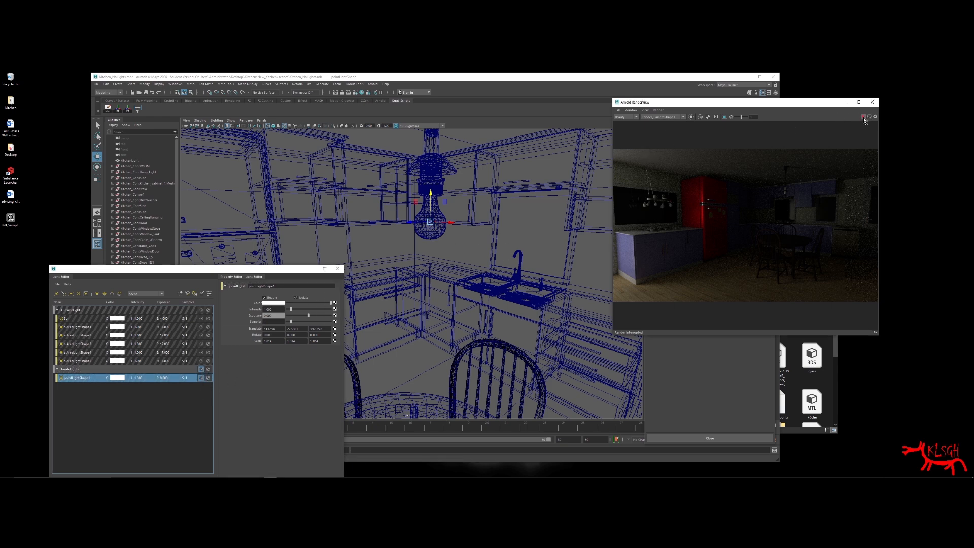
Step: Test exposures of 17 and 15 on the point light in the live render, and settle on 16
left_click(276, 316)
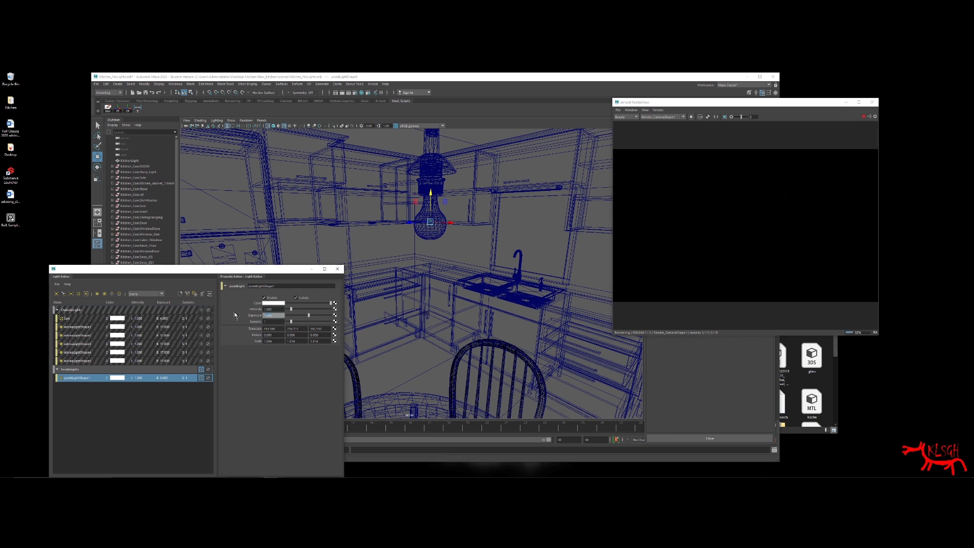
type("17")
key("Return")
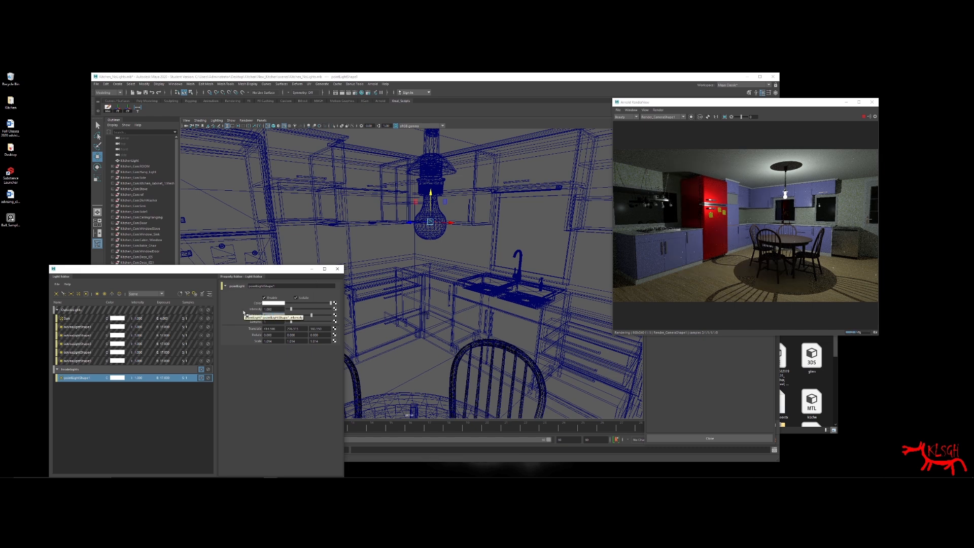
type("15")
key("Return")
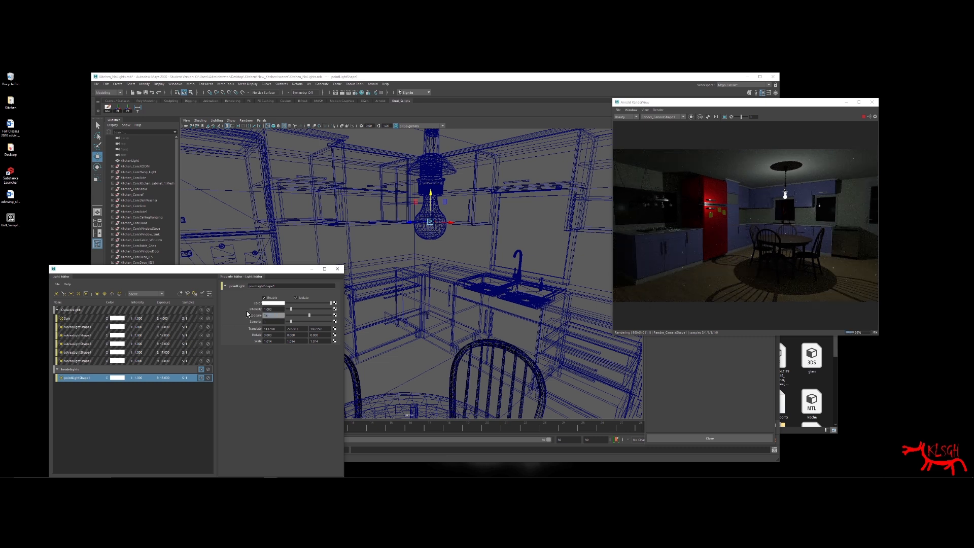
key("Return")
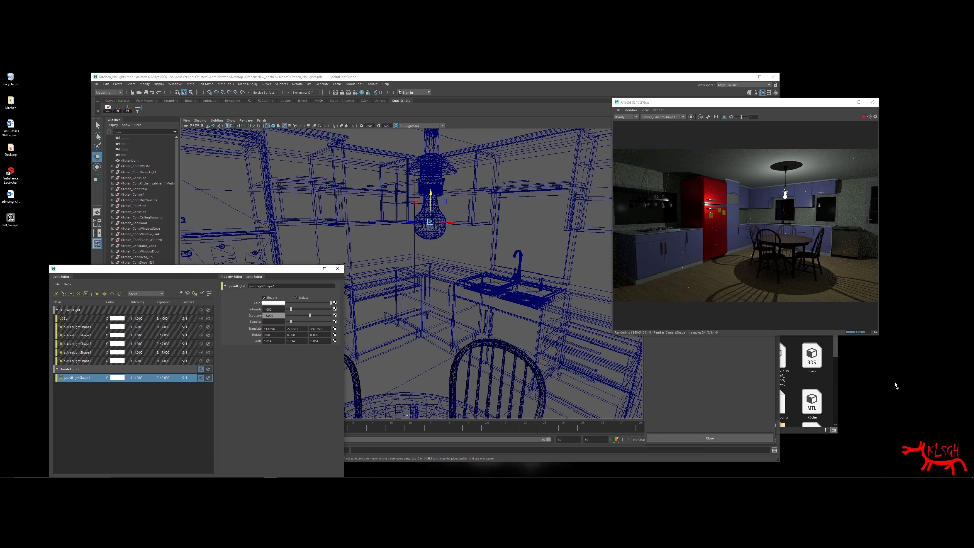
Step: Isolate the outside light group and each light in it to render them together with the point light, and clear the selection
left_click(201, 309)
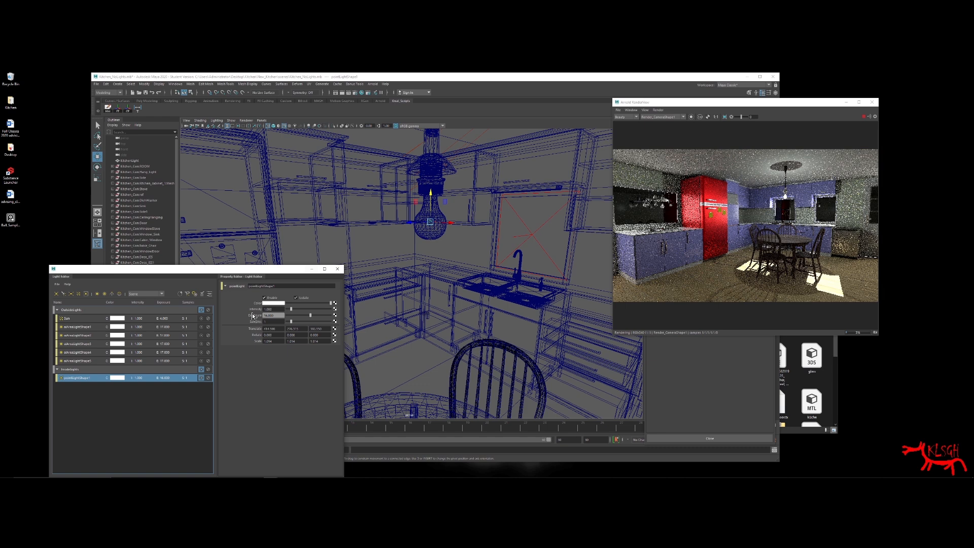
left_click(201, 318)
left_click(201, 327)
left_click(201, 336)
left_click(202, 344)
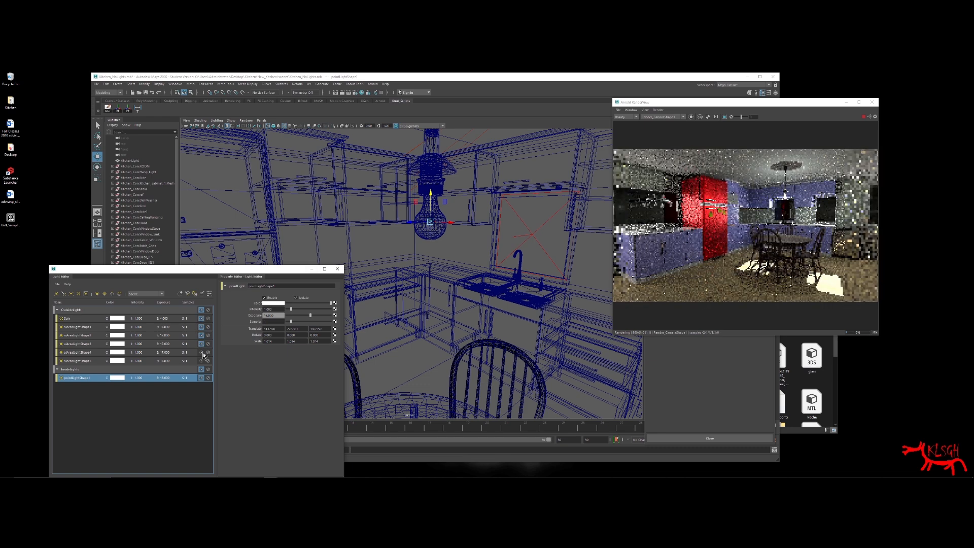
left_click(203, 356)
left_click(202, 360)
left_click(202, 354)
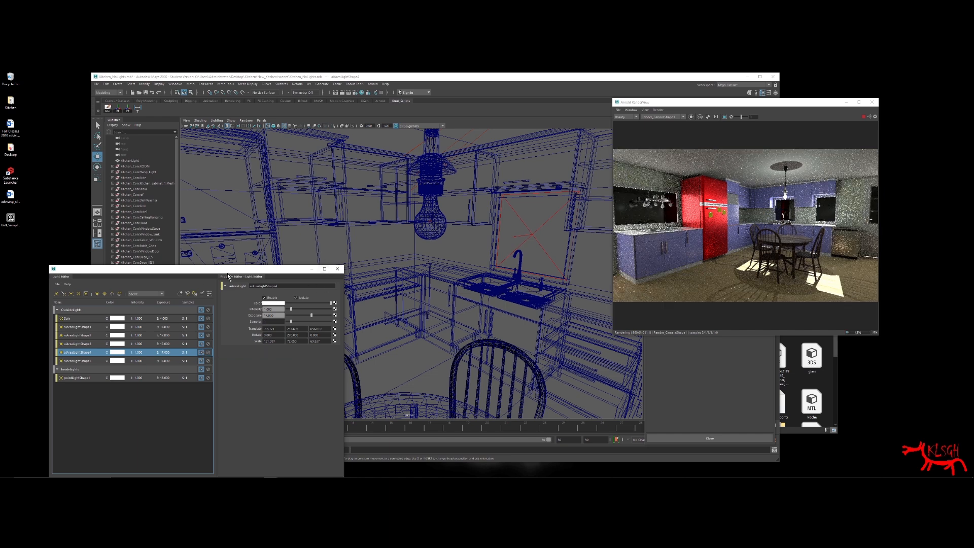
left_click(189, 405)
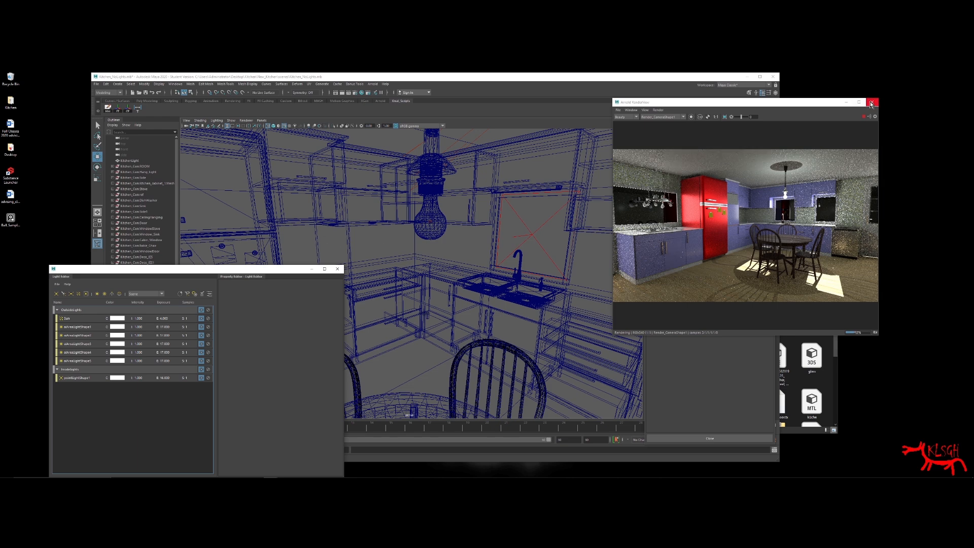
Step: Frame the round light fixture under the corner wall cabinet in shaded display and create an Arnold photometric light
scroll(368, 207, "up", 5)
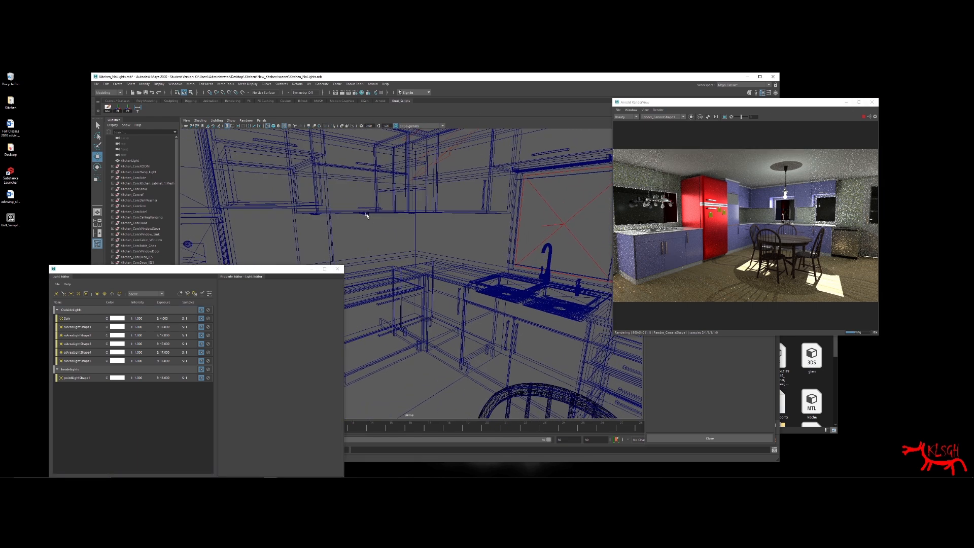
left_click(367, 215)
key("f")
mouse_move(368, 215)
left_mouse_down("alt")
mouse_move(387, 195)
mouse_move(431, 278)
mouse_move(444, 282)
mouse_move(427, 302)
mouse_move(482, 297)
mouse_move(450, 291)
mouse_move(505, 299)
left_mouse_up("alt")
left_click(447, 293)
key("f")
left_click(485, 289)
key("5")
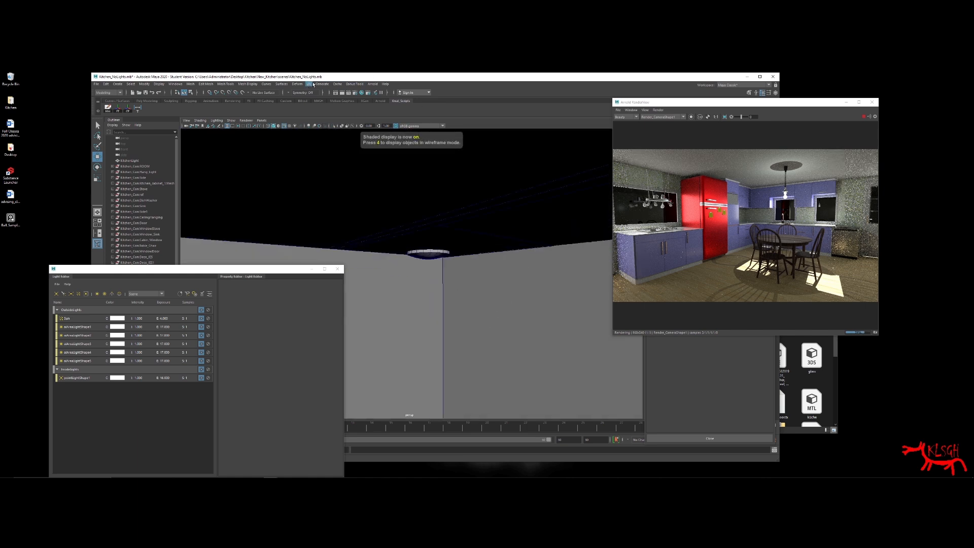
left_click(373, 84)
mouse_move(384, 114)
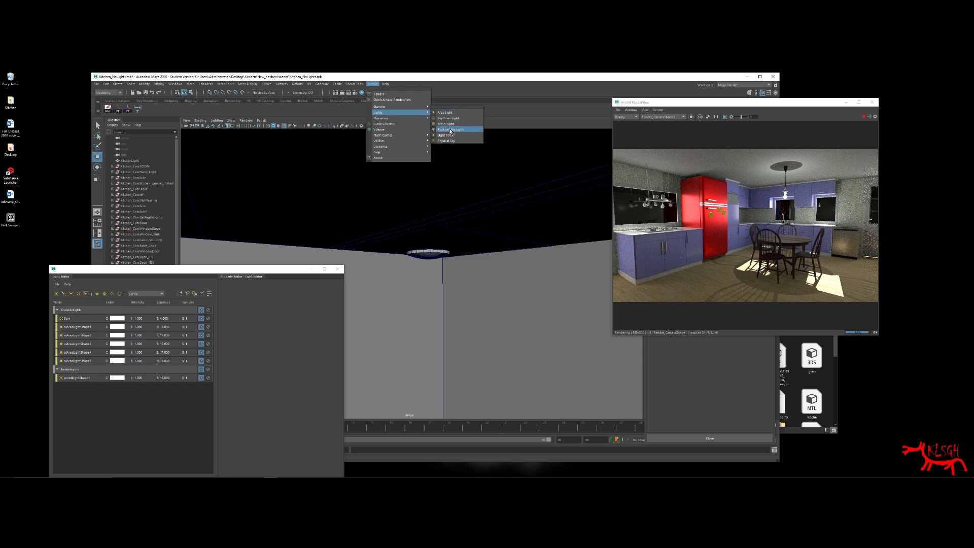
left_click(473, 130)
Step: Raise the photometric light and bring it near the fixture under the corner wall cabinet, stopping the live render meanwhile
scroll(503, 226, "down", 5)
middle_click_drag(406, 305, 396, 235, "alt")
scroll(396, 235, "down", 3)
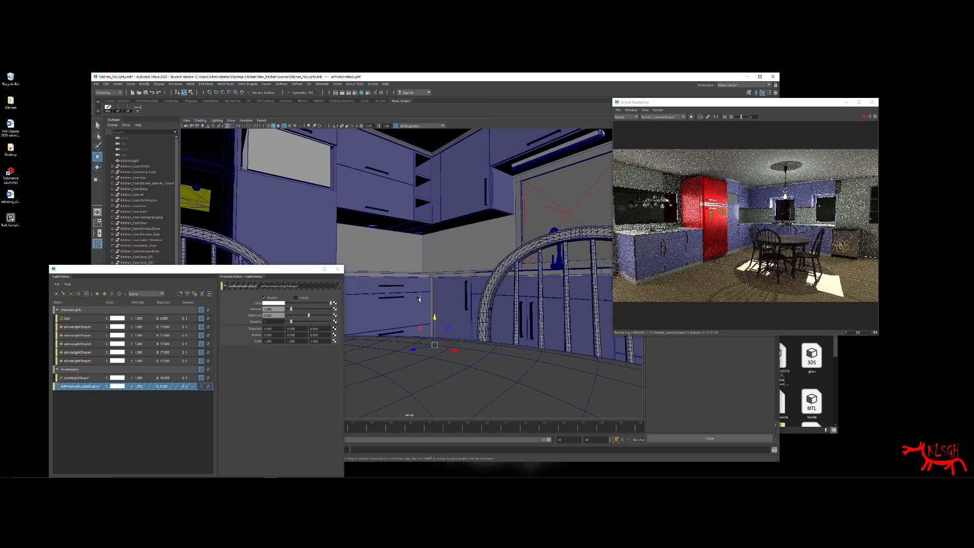
left_click_drag(434, 318, 434, 199)
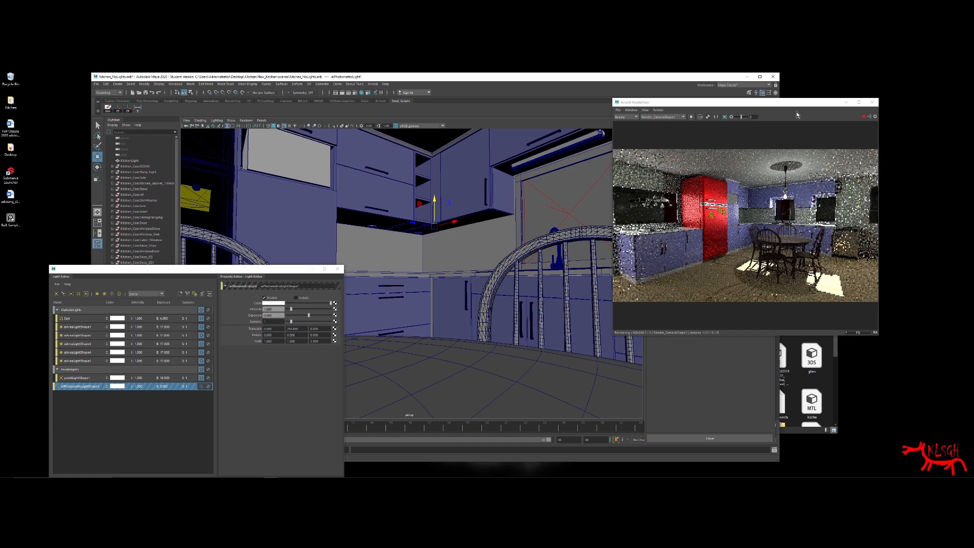
left_click(870, 118)
scroll(461, 228, "up", 5)
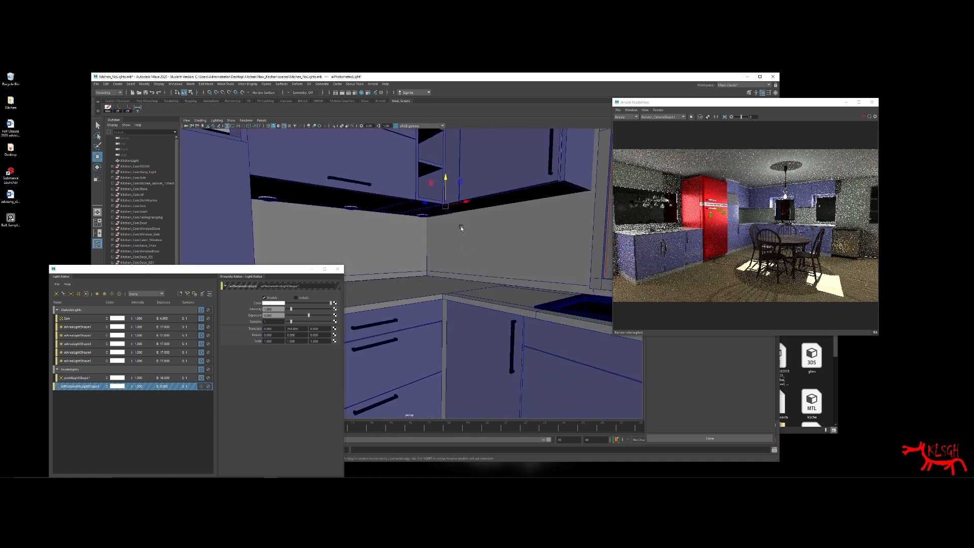
left_click_drag(451, 197, 435, 244, "alt")
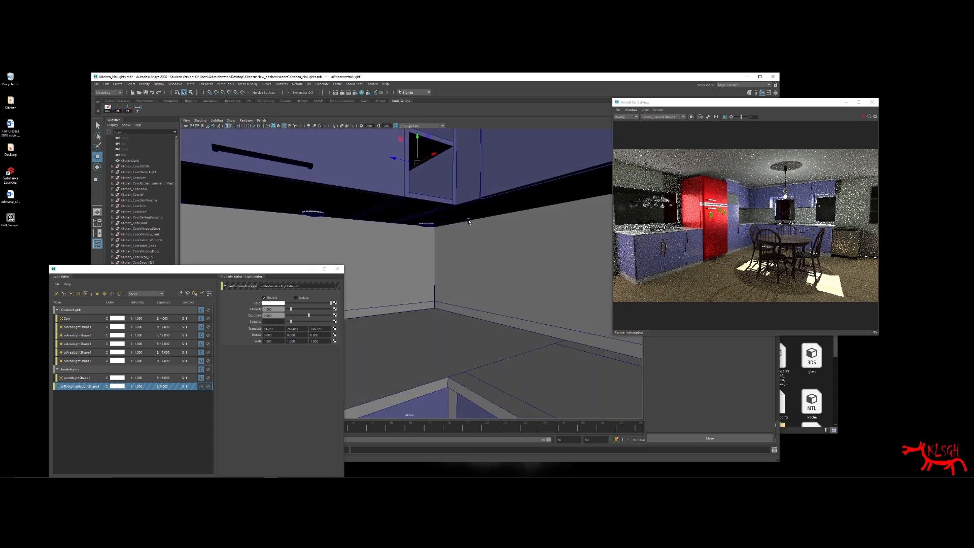
left_click_drag(421, 150, 415, 217, "alt")
right_click_drag(416, 217, 483, 207, "alt")
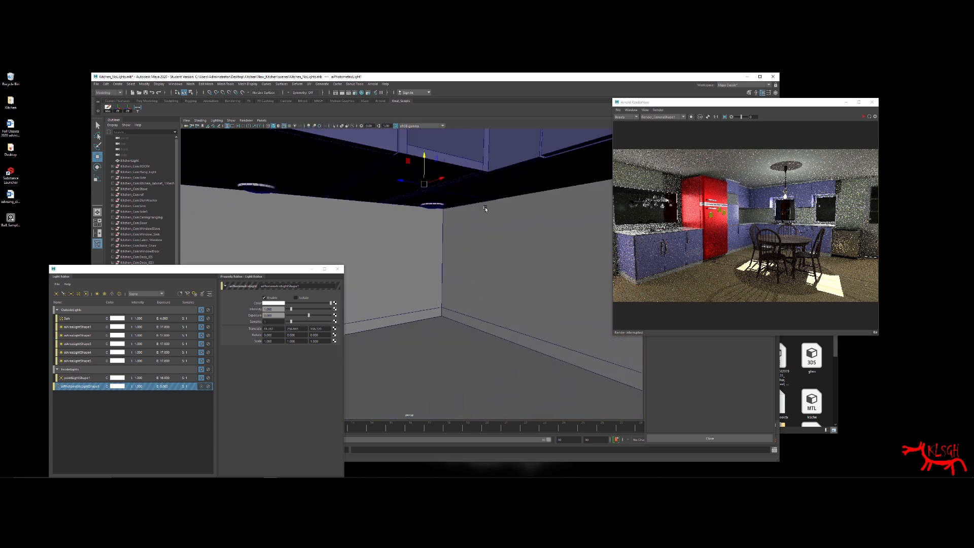
Step: Scale the photometric light up uniformly to about 4.77 and isolate it with the other lights
key("r")
left_click_drag(425, 185, 444, 177)
left_click(201, 386)
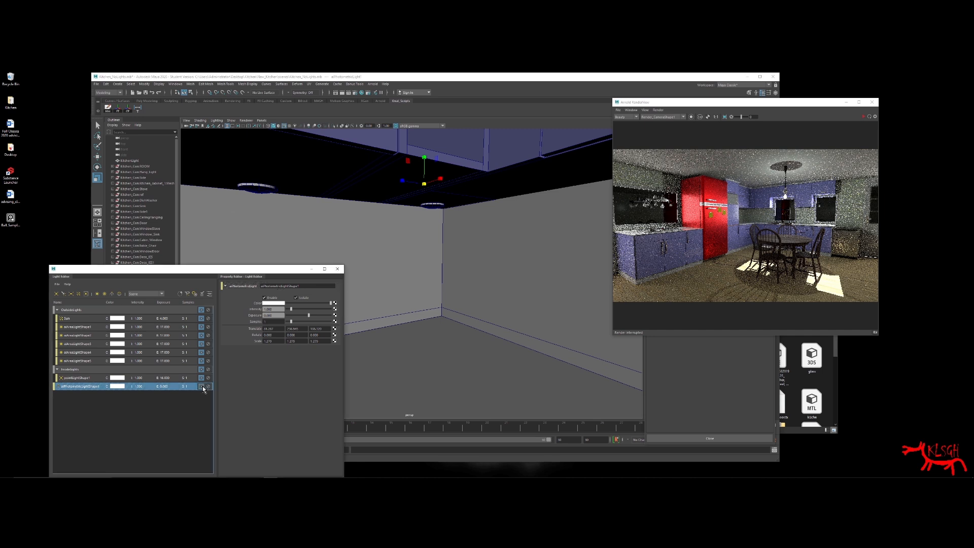
key("f")
middle_click_drag(443, 212, 464, 166, "alt")
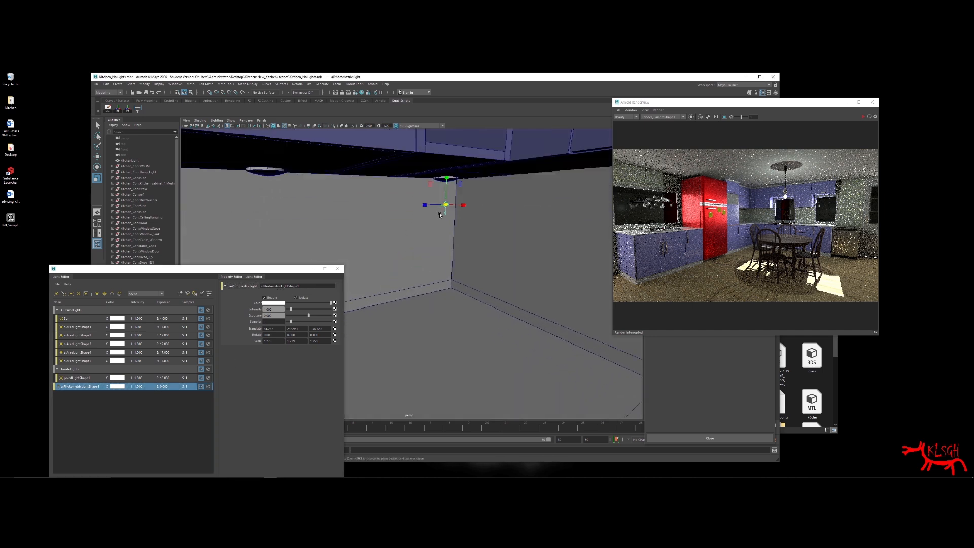
mouse_move(444, 205)
left_mouse_down()
mouse_move(466, 206)
mouse_move(414, 205)
mouse_move(435, 209)
left_mouse_up()
Step: Move the photometric light onto the round fixture beneath the corner wall cabinet and align it there from several angles
key("w")
right_click_drag(435, 209, 492, 205, "alt")
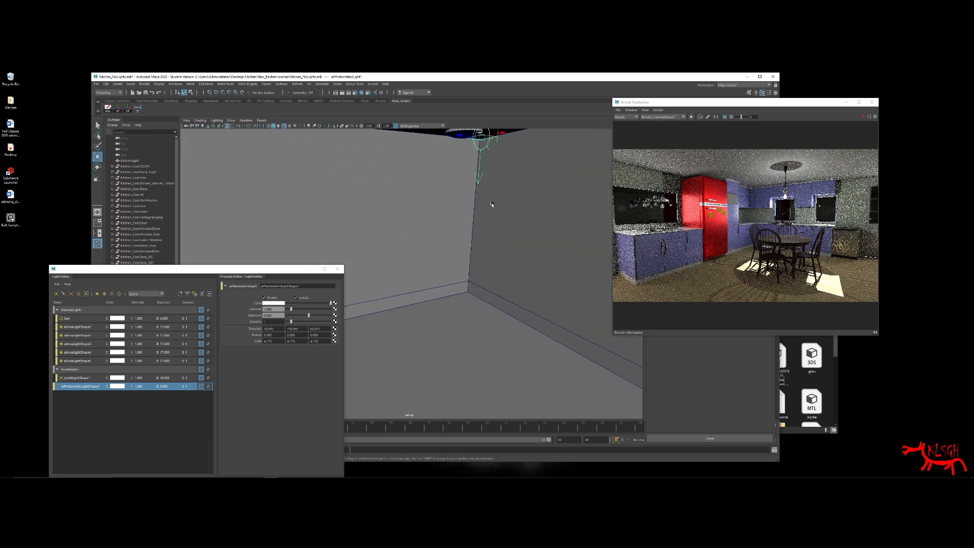
left_click_drag(491, 204, 435, 192, "alt")
key("v")
key("f")
left_click_drag(448, 226, 381, 255, "alt")
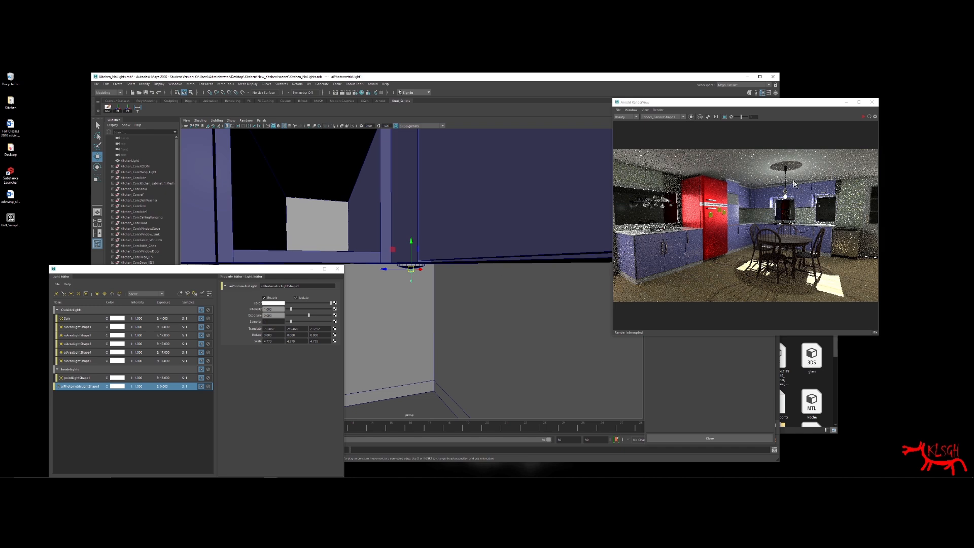
Step: Clear the render windows out of the way and open the photometric light's attributes to browse for a photometry file
left_click_drag(812, 103, 874, 389)
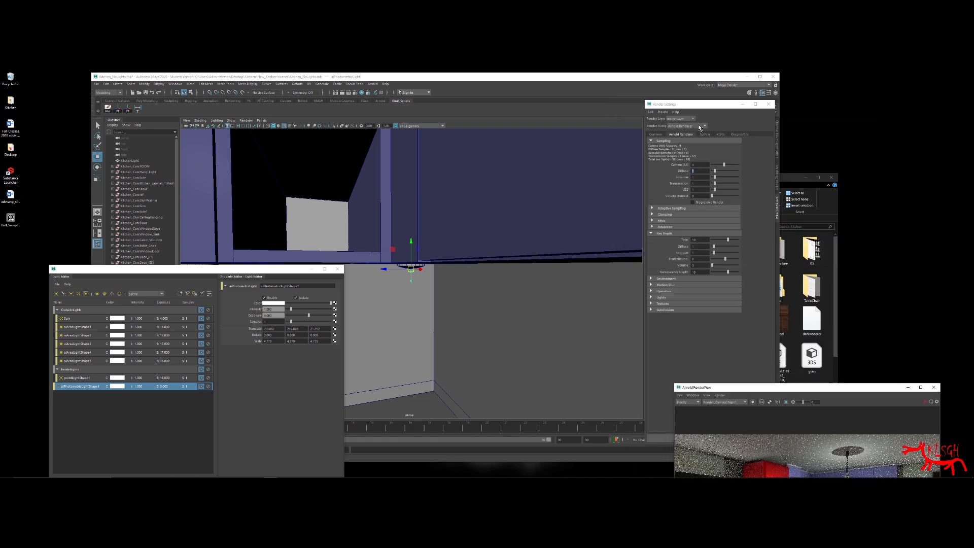
left_click_drag(500, 217, 579, 211, "alt")
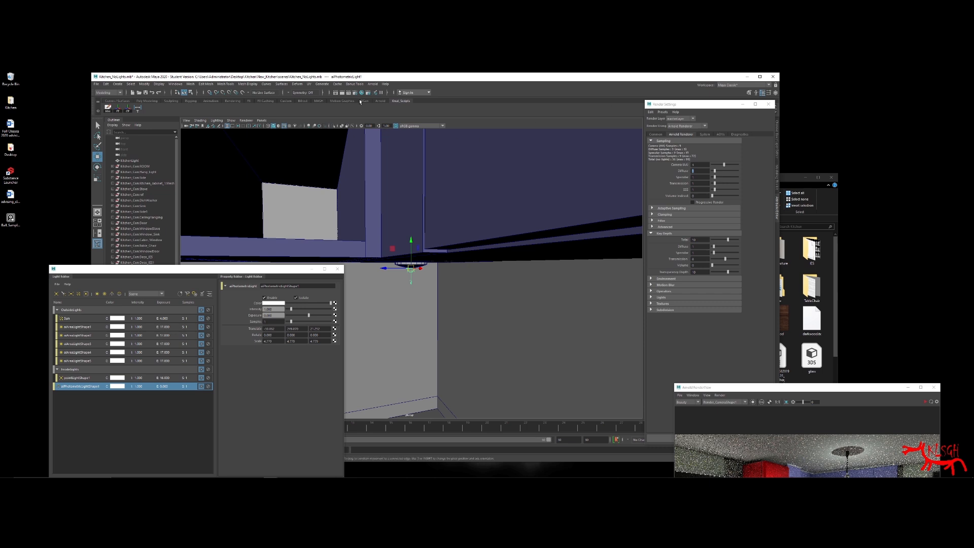
left_click_drag(736, 108, 895, 167)
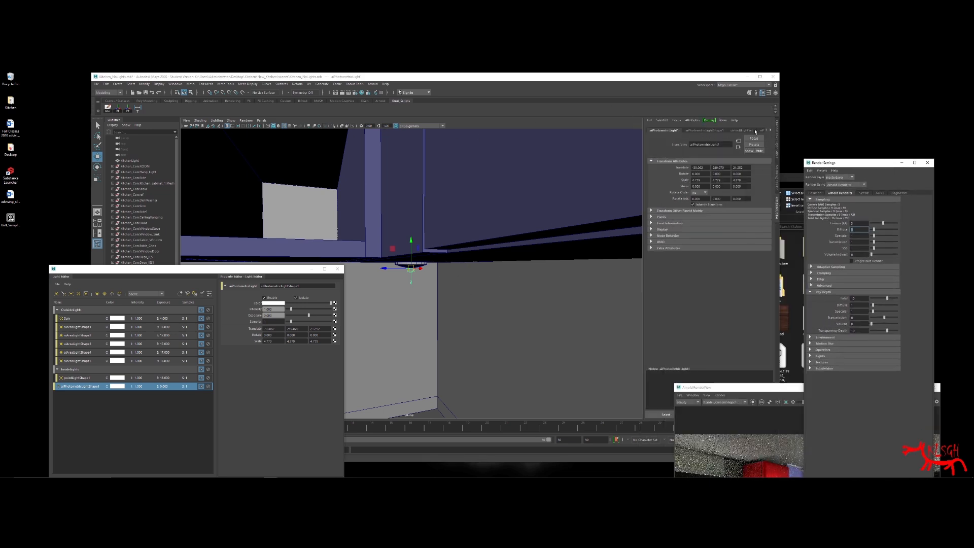
left_click(695, 130)
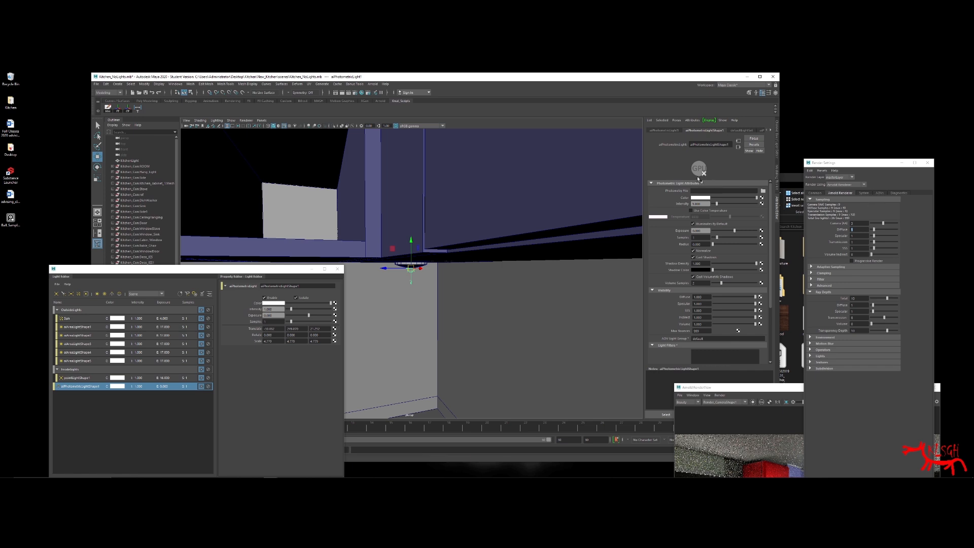
left_click(763, 191)
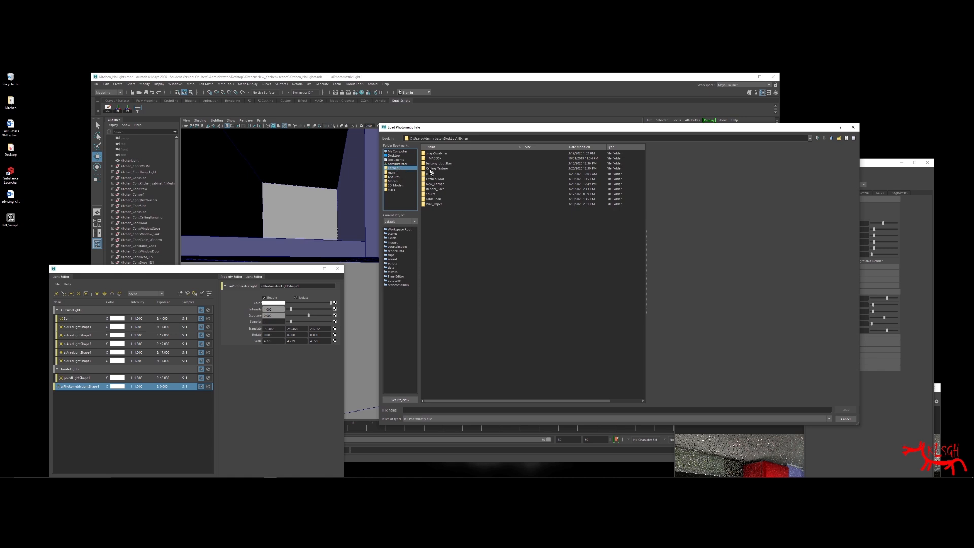
Step: Load 10.IES from the Kitchen project's IES folder as the light's photometry file
left_click(431, 174)
double_click(428, 174)
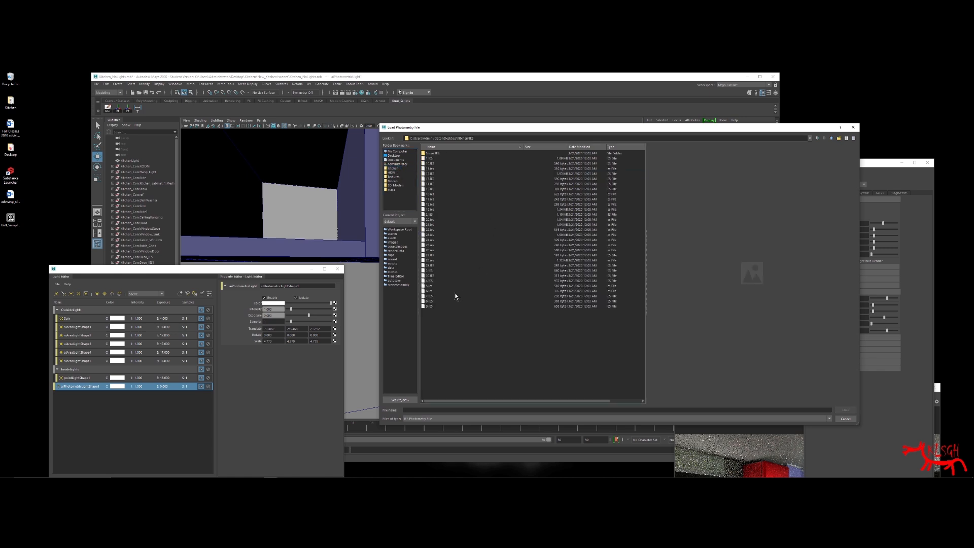
left_click(432, 147)
left_click(433, 296)
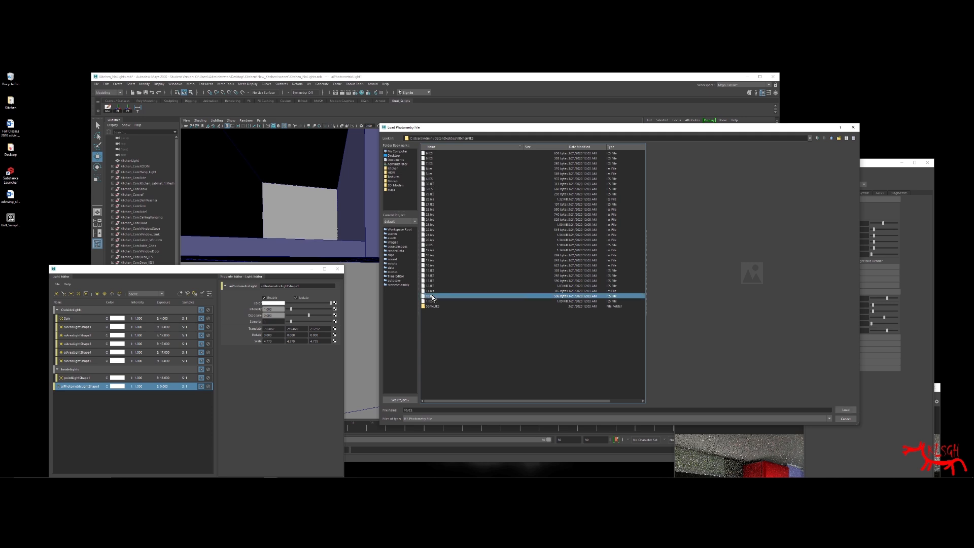
left_click(839, 410)
Step: Set the photometric light's exposure to 7 and render the corner through the perspShape camera
left_click_drag(543, 249, 540, 208, "alt")
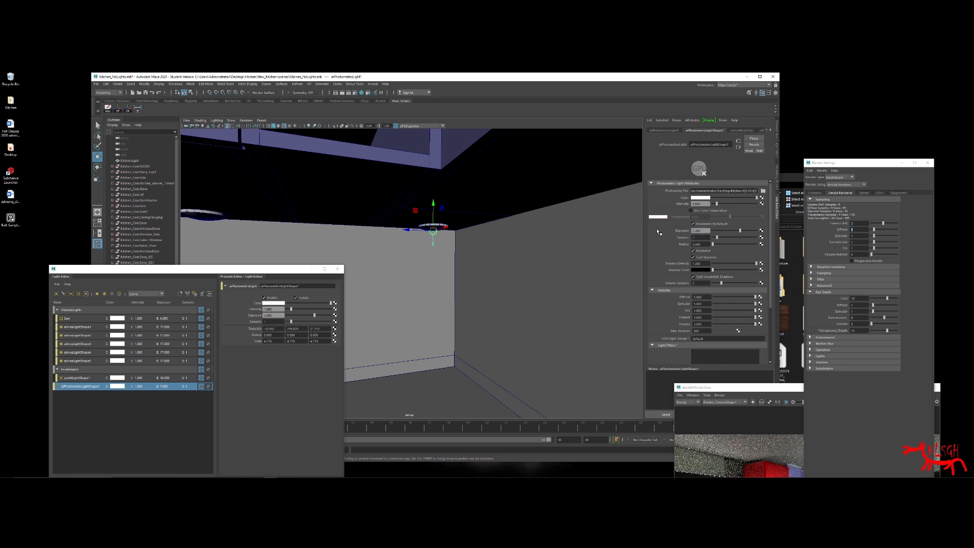
left_click(373, 84)
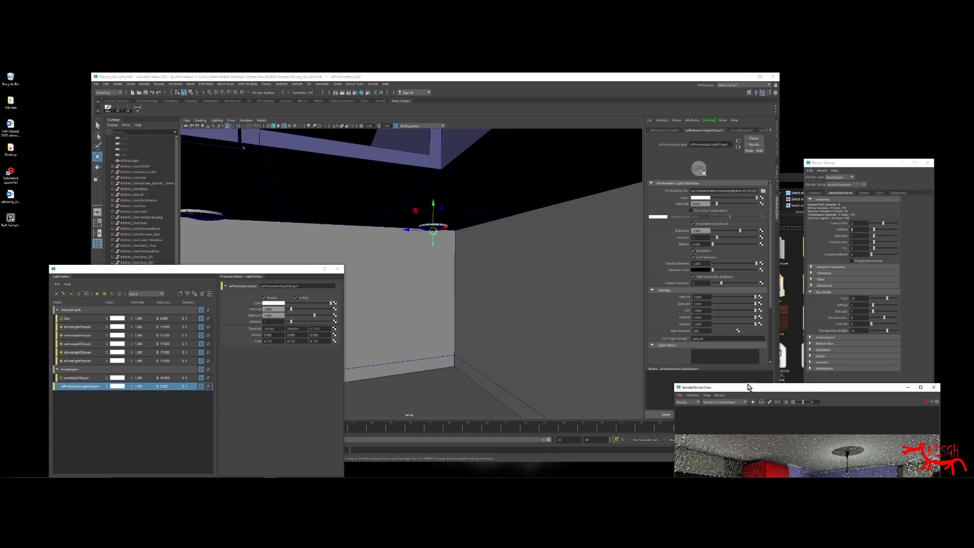
left_click_drag(751, 389, 487, 169)
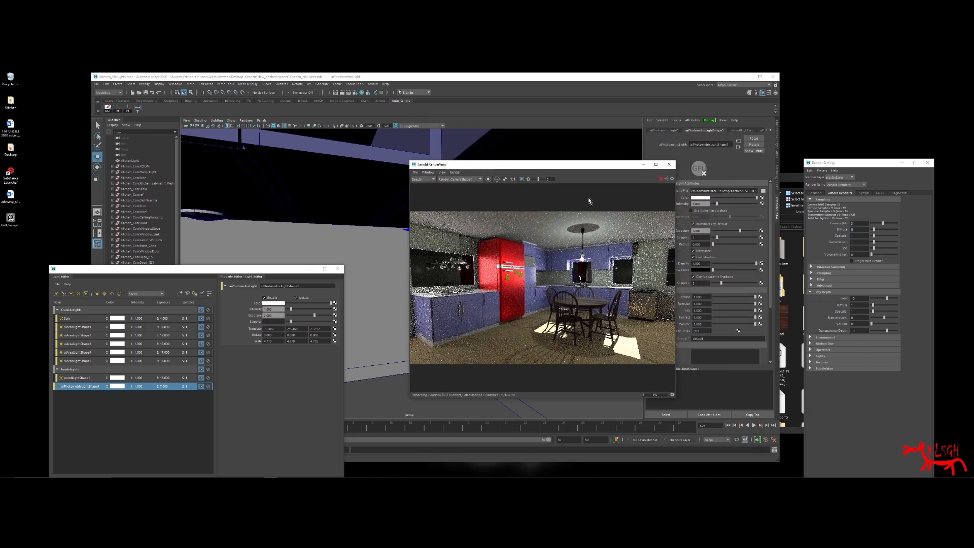
left_click(458, 179)
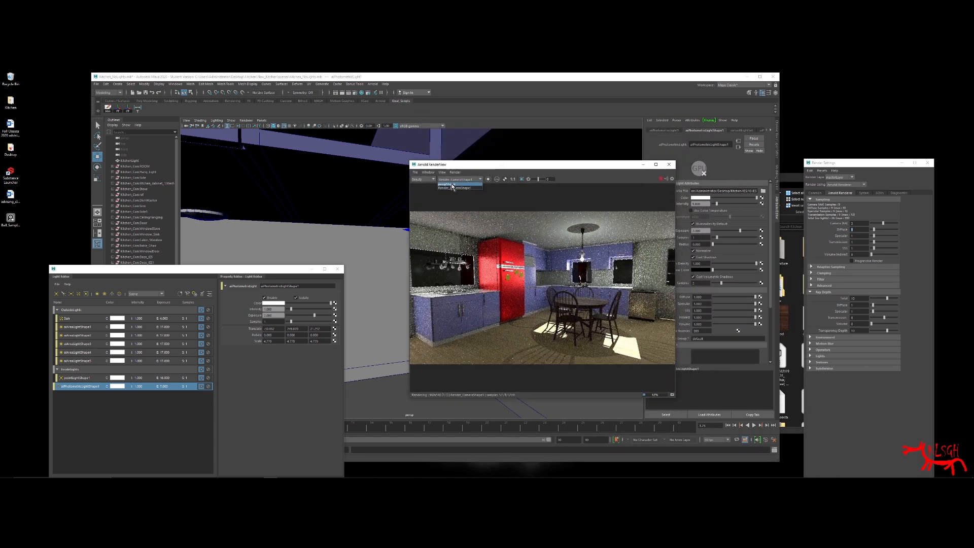
left_click(455, 192)
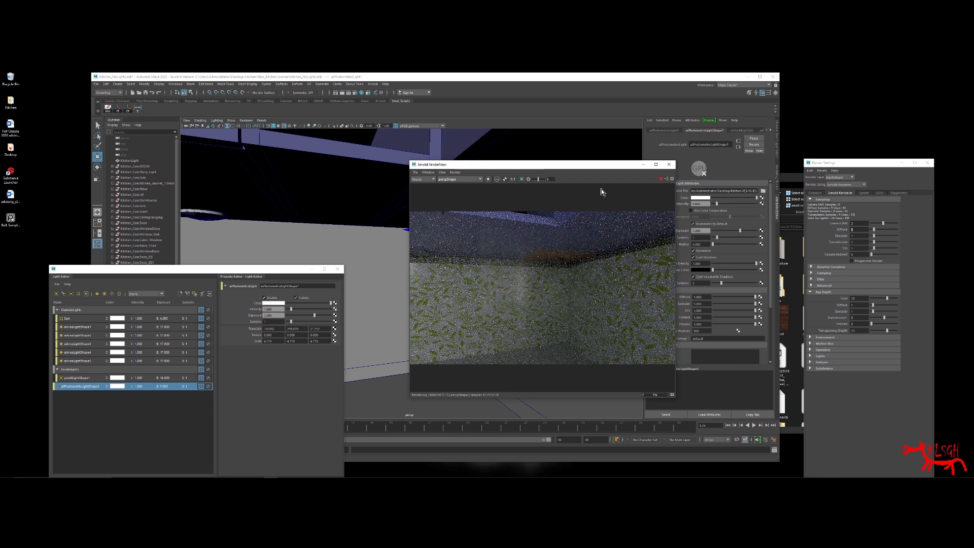
Step: Try exposures of 10 and 17 on the photometric light while watching the live render of the corner
left_click_drag(578, 166, 489, 159)
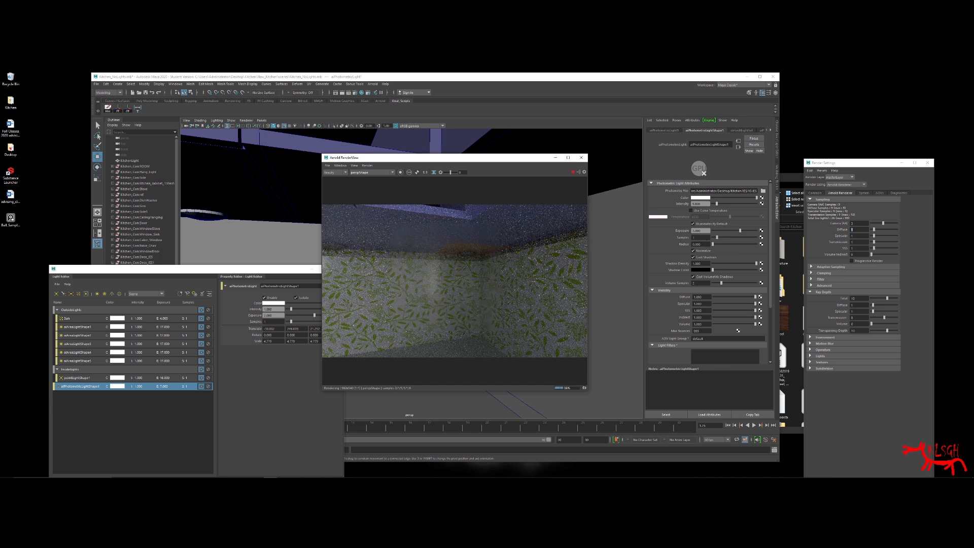
left_click(738, 331)
key("ctrl+z")
left_click_drag(704, 230, 624, 226)
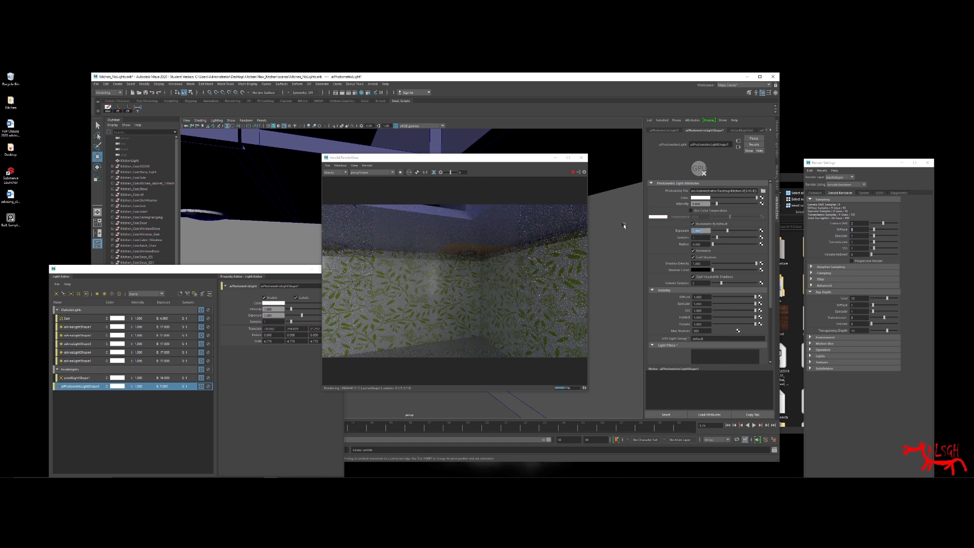
type("10")
key("Return")
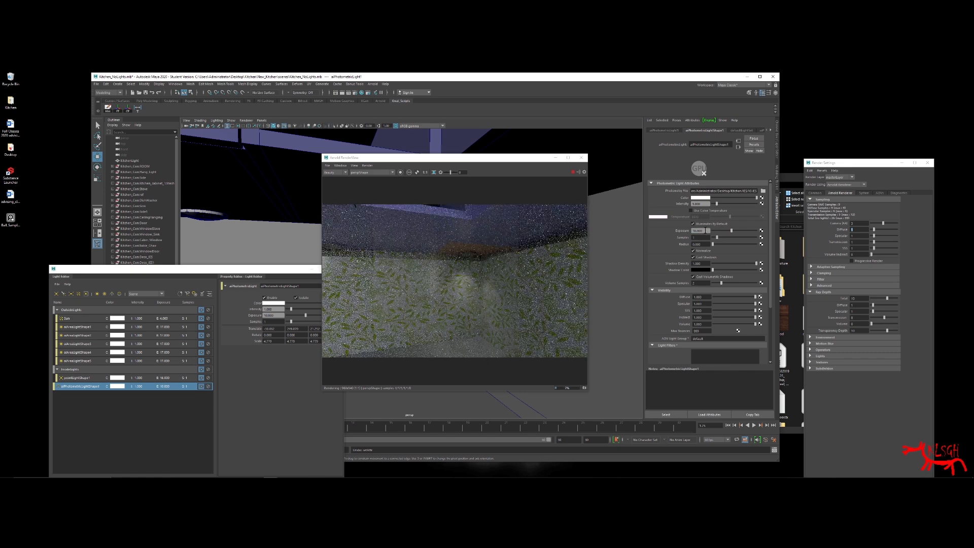
left_click_drag(706, 230, 640, 219)
type("17")
key("Return")
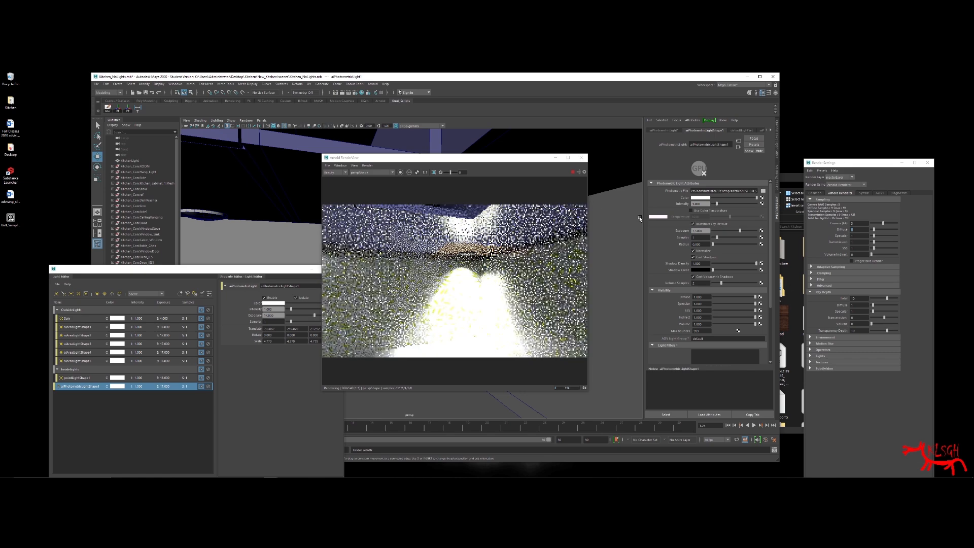
Step: Lower the photometric light's exposure to about 12 and stop the live render
left_click_drag(739, 232, 735, 232)
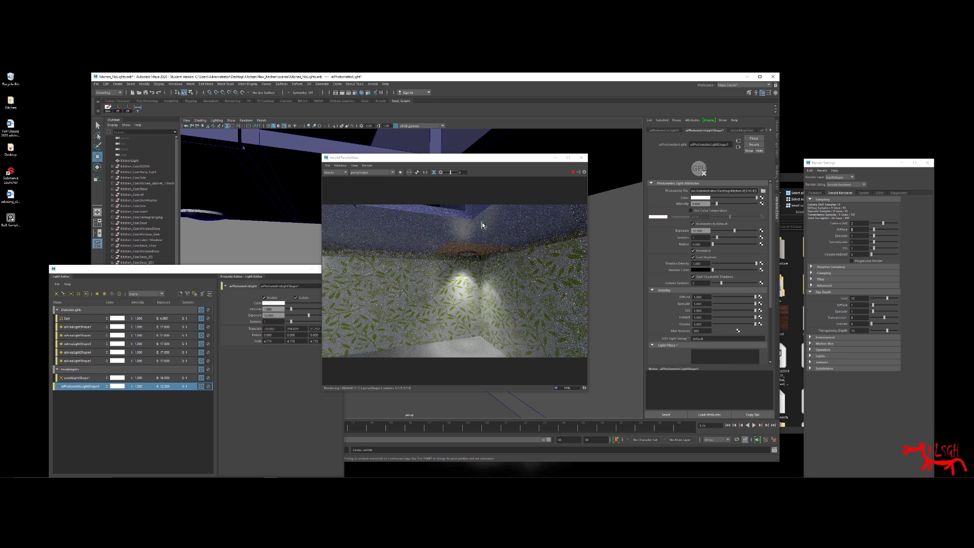
left_click(573, 173)
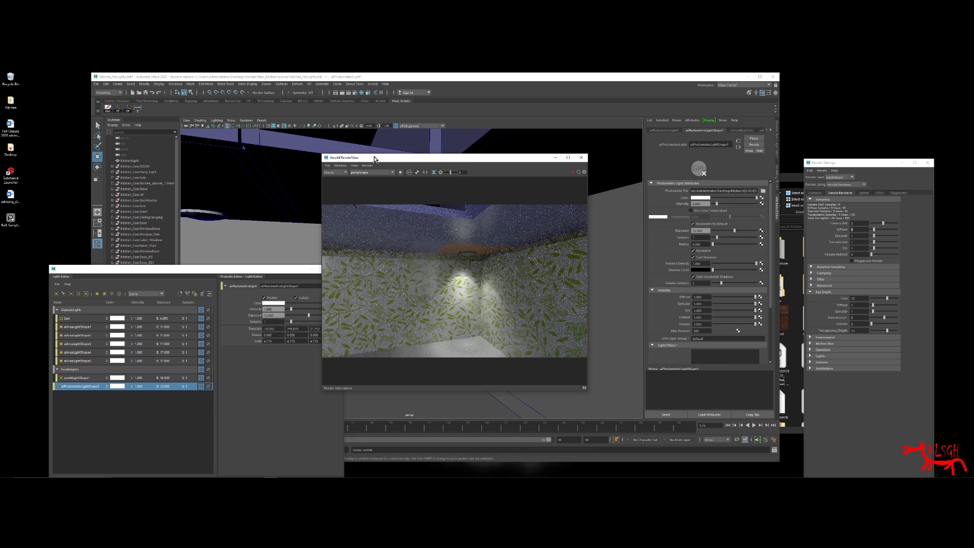
Step: Clear the render window off the viewport and put the photometric light into the inside lights group
left_click_drag(374, 158, 738, 93)
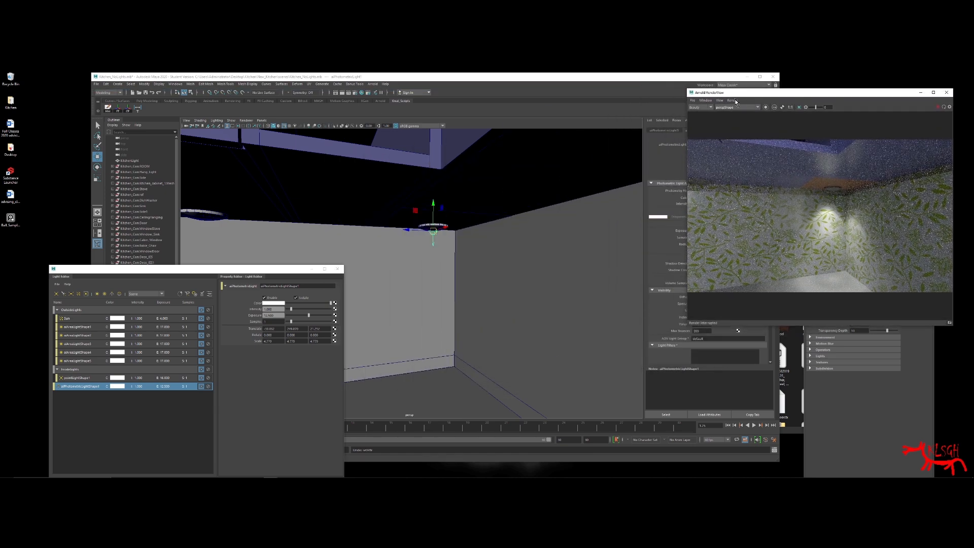
left_click_drag(370, 254, 420, 246, "alt")
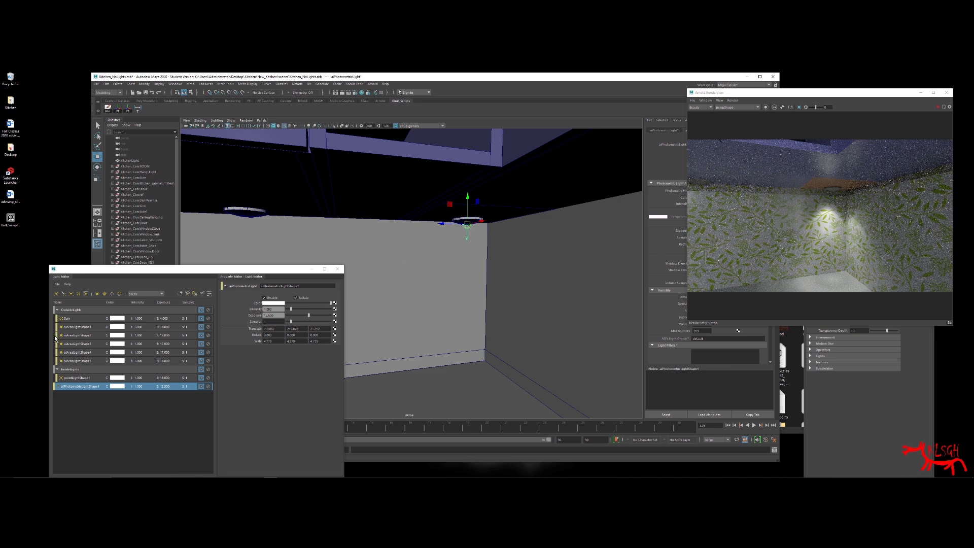
left_click_drag(74, 388, 85, 371)
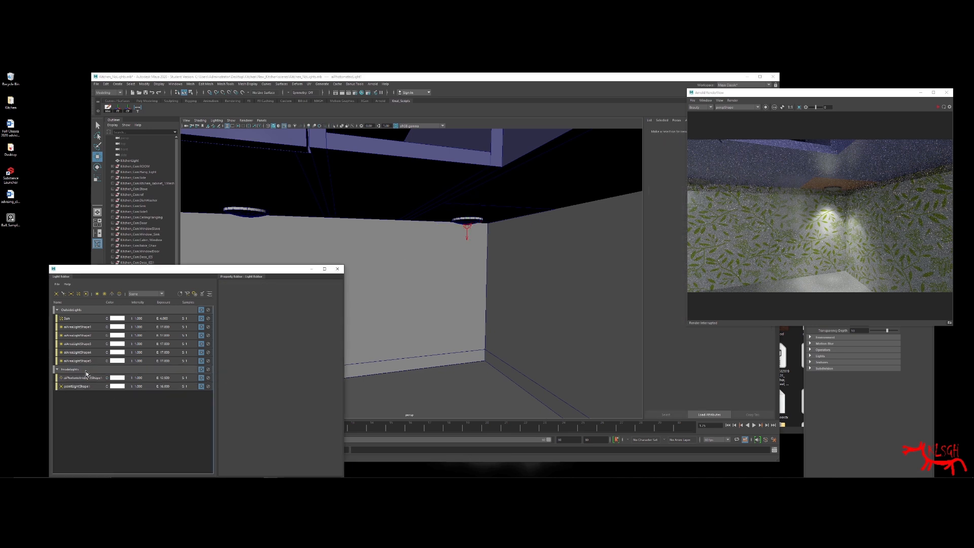
Step: Duplicate the corner photometric light, enable the copy and align it under the neighbouring round fixture
left_click(467, 228)
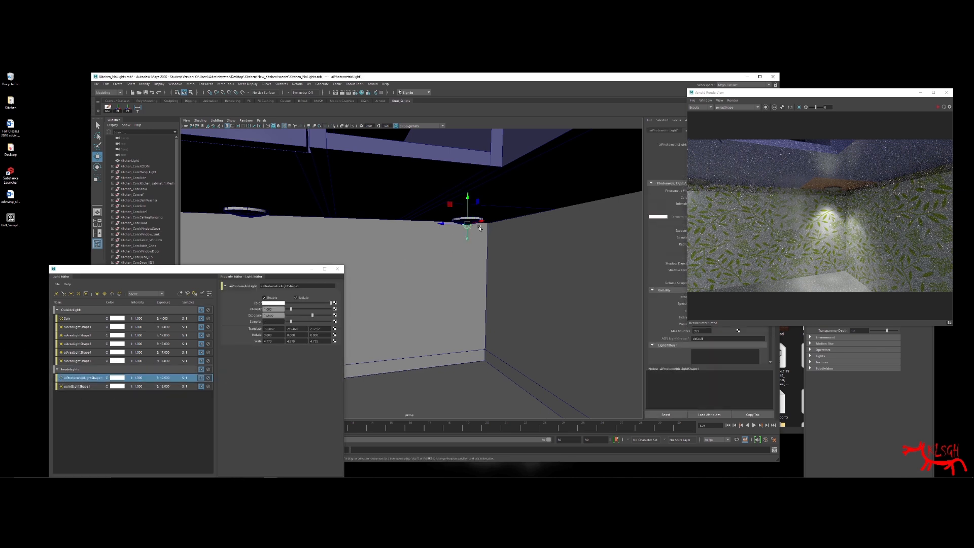
key("ctrl+d")
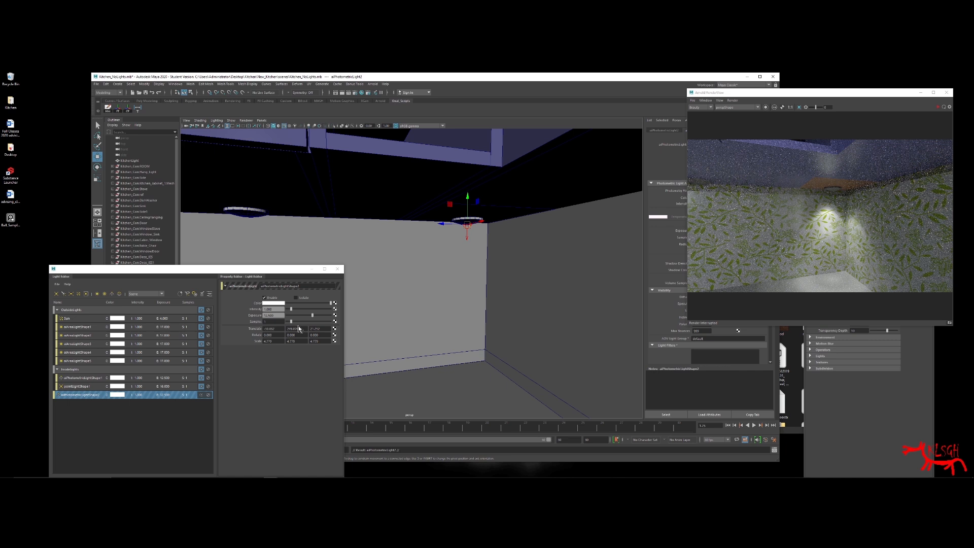
left_click(201, 395)
middle_click_drag(502, 183, 555, 187, "alt")
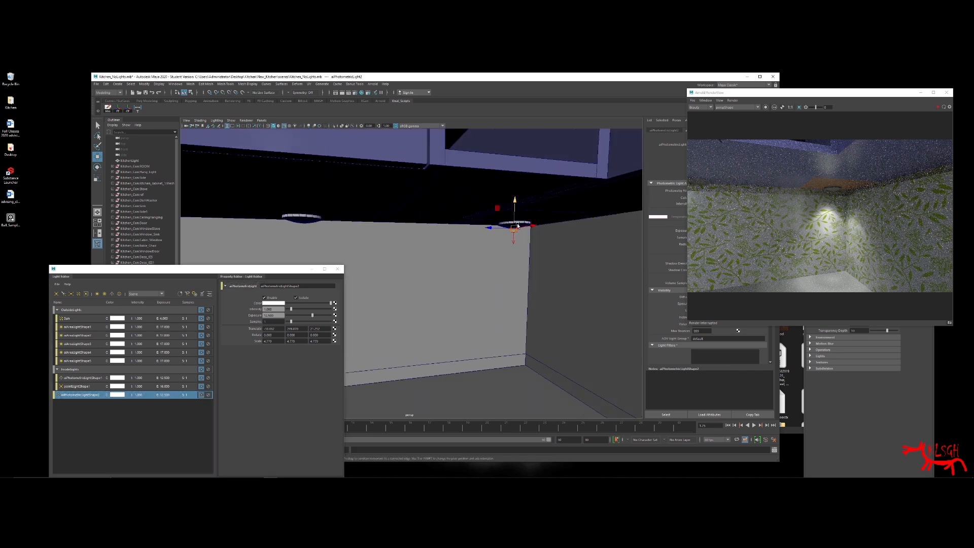
left_click_drag(497, 231, 299, 224)
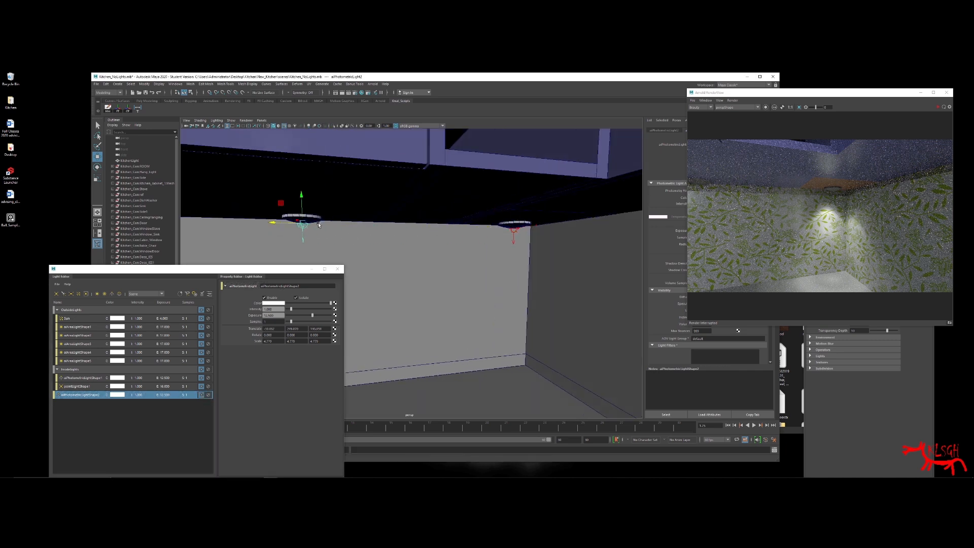
key("f")
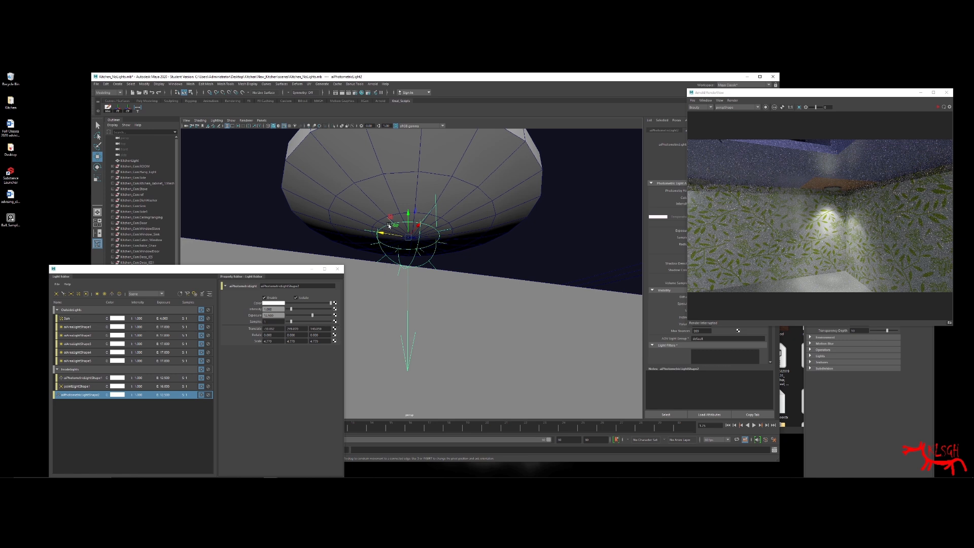
left_click_drag(403, 235, 408, 237)
Step: Duplicate the photometric light again, enable the copy and place it under the third round fixture beneath the wall cabinet
right_click_drag(480, 231, 398, 232, "alt")
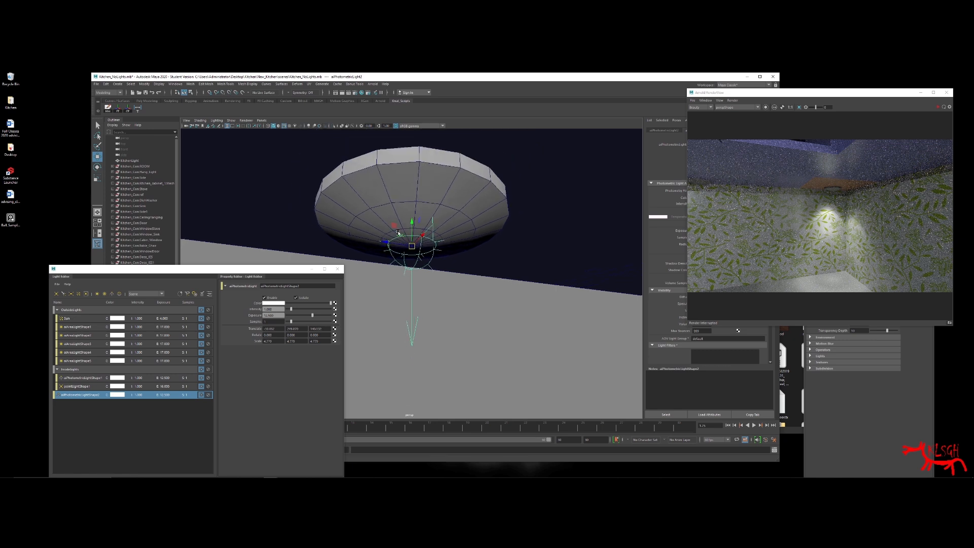
left_click_drag(398, 232, 452, 239, "alt")
middle_click_drag(452, 239, 557, 224, "alt")
right_click_drag(557, 224, 382, 234, "alt")
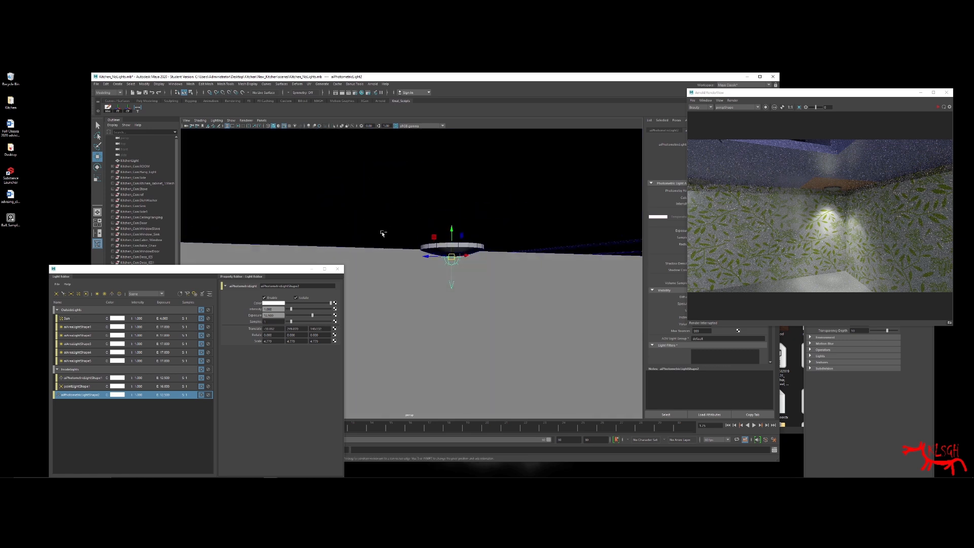
key("ctrl+d")
left_click_drag(413, 243, 452, 215, "alt")
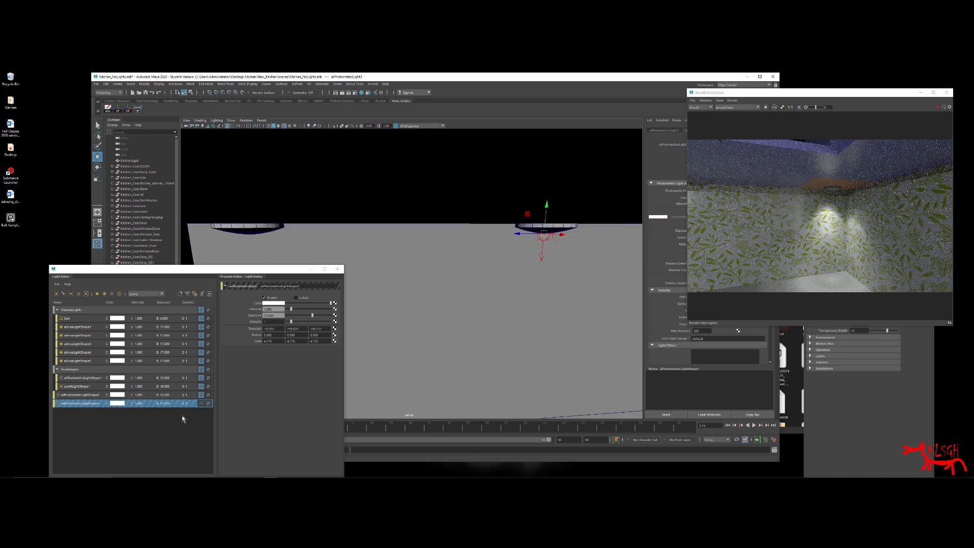
left_click(201, 403)
left_click_drag(430, 252, 476, 243, "alt")
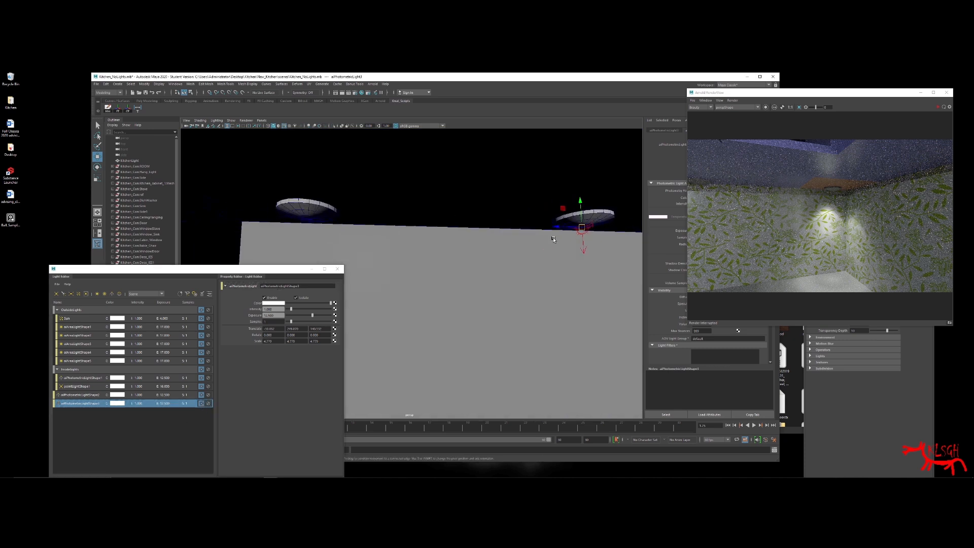
left_click_drag(558, 226, 282, 232)
right_click_drag(293, 227, 352, 215, "alt")
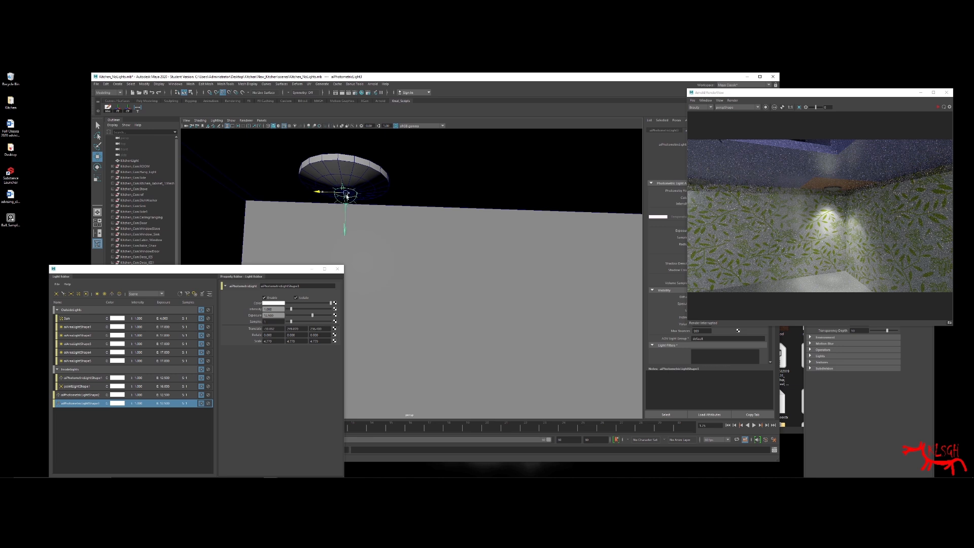
left_click_drag(346, 197, 348, 197)
Step: Disable the Sun, all outside area lights and the three photometric lights in the Light Editor
right_click_drag(443, 202, 346, 210, "alt")
right_click_drag(409, 218, 406, 242, "alt")
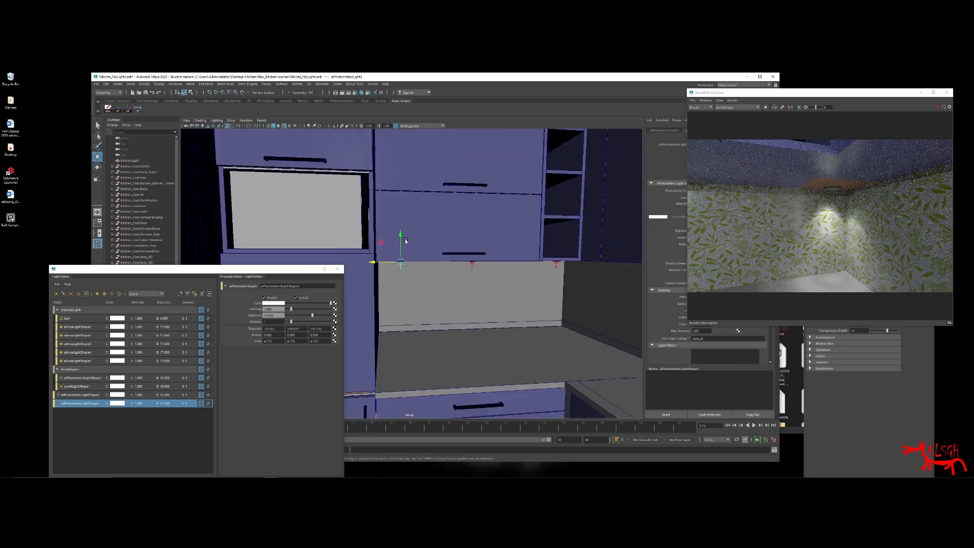
middle_click_drag(405, 241, 374, 225, "alt")
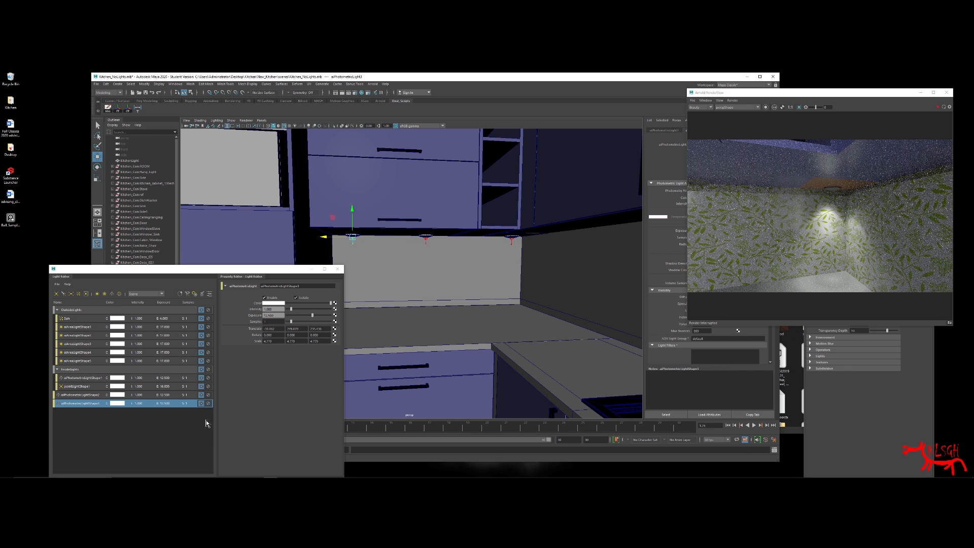
left_click(201, 403)
left_click(202, 395)
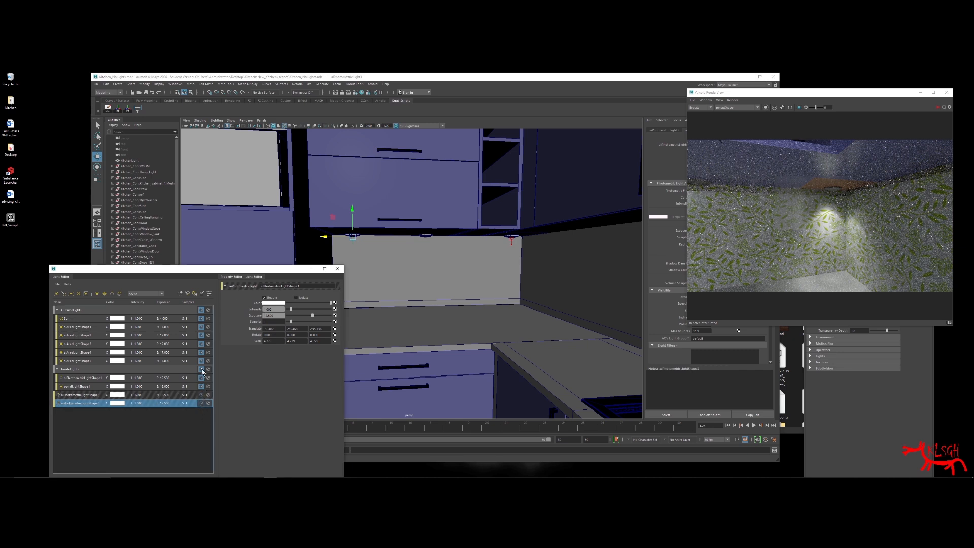
left_click(202, 310)
left_click(202, 318)
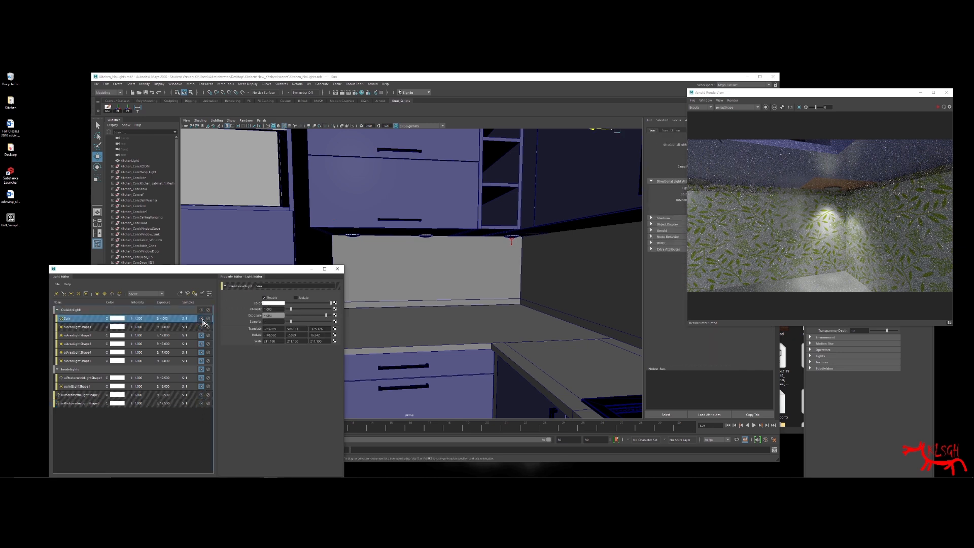
left_click(202, 336)
left_click(201, 344)
left_click(202, 353)
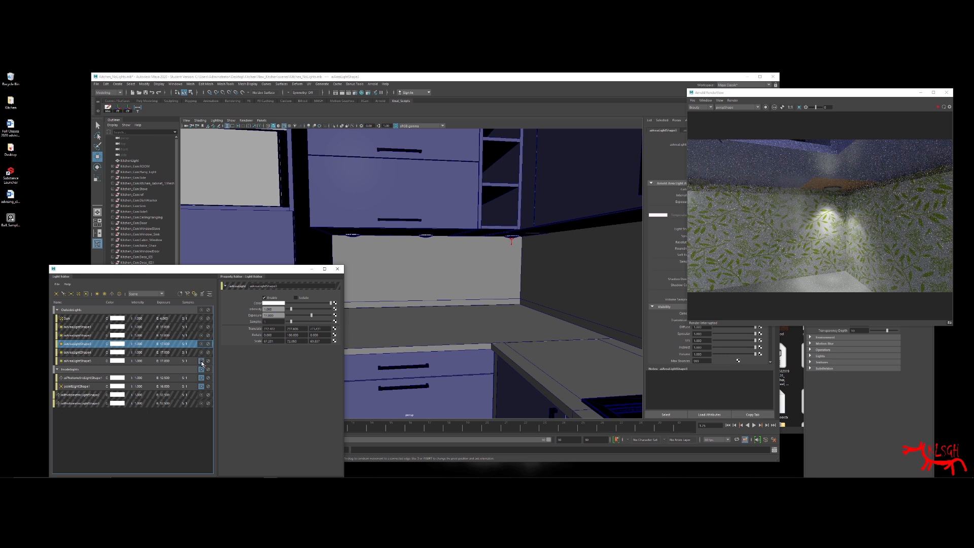
left_click(202, 361)
left_click(201, 378)
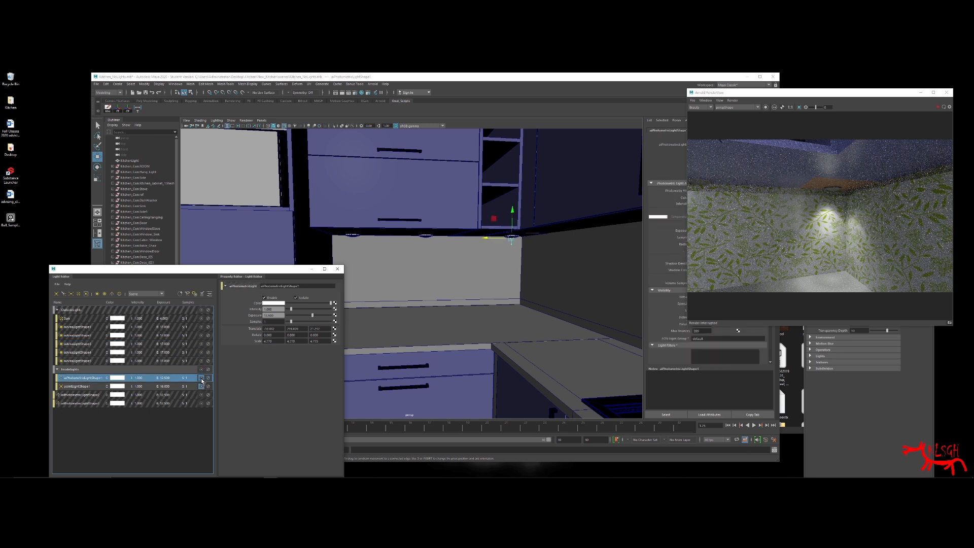
Step: Re-enable the two copied photometric lights and restart the live Arnold render of the cabinet corner
left_click(202, 395)
left_click(201, 403)
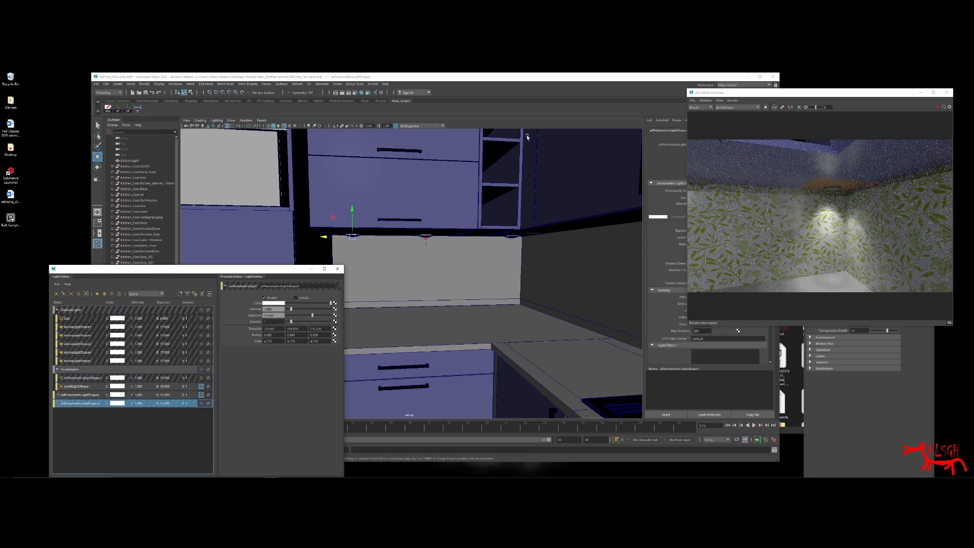
left_click(935, 108)
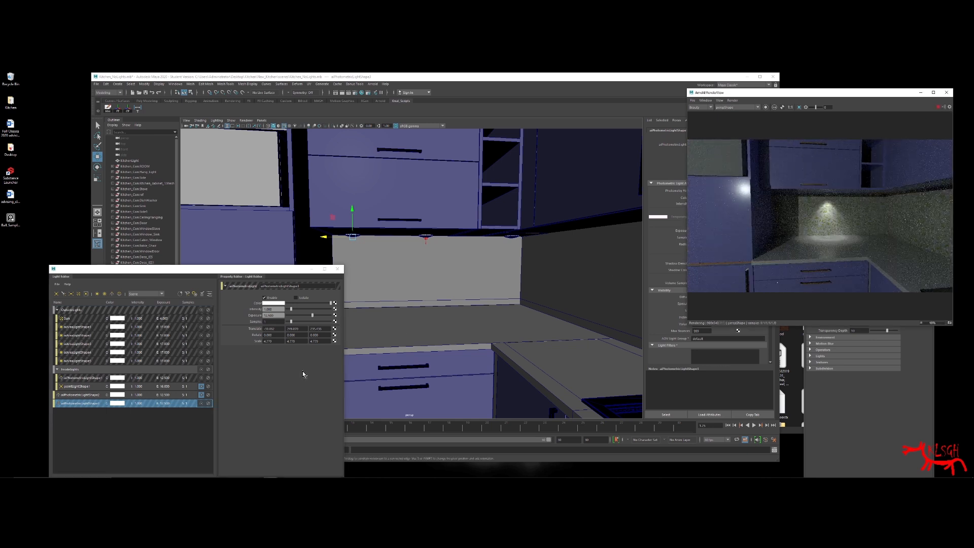
left_click(201, 404)
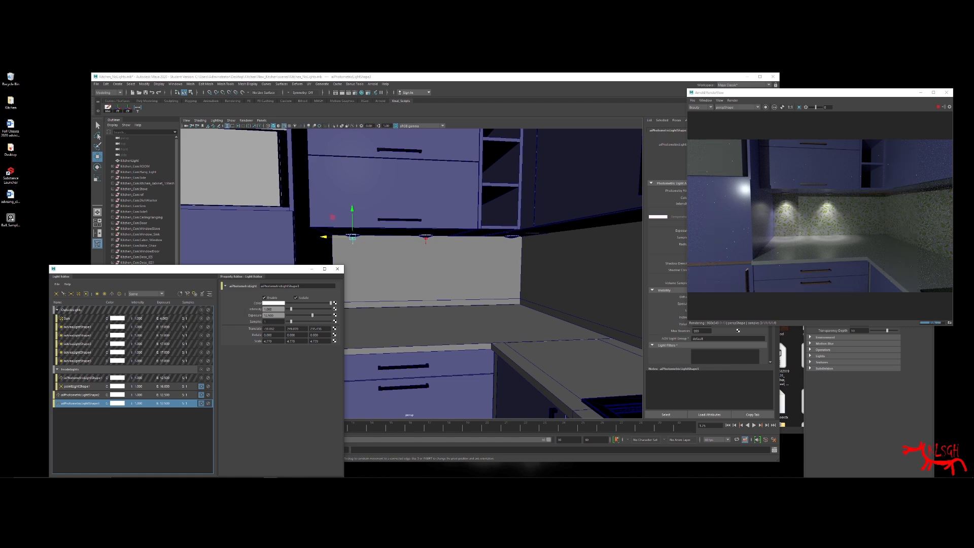
Step: Duplicate the middle photometric light and move the copy onto the round fixture nearest the corner
left_click(425, 238)
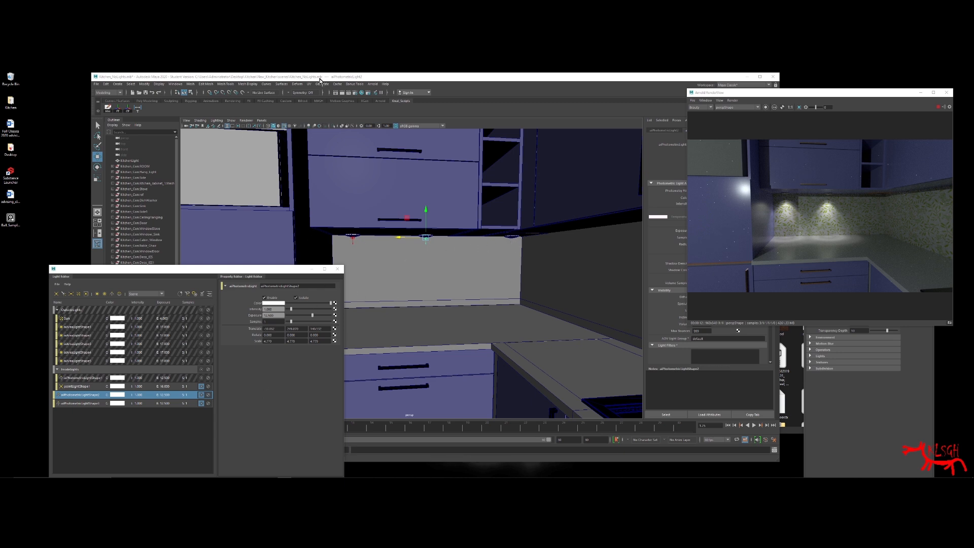
key("ctrl+d")
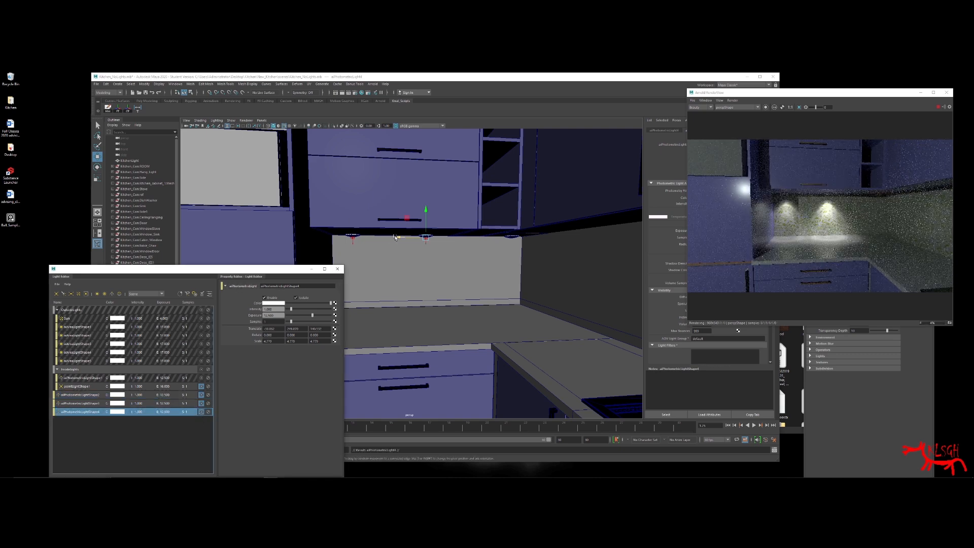
left_click_drag(399, 237, 417, 227)
key("f")
key("v")
right_click_drag(419, 229, 350, 221, "alt")
middle_click_drag(358, 236, 474, 235, "alt")
left_click_drag(474, 235, 461, 237, "alt")
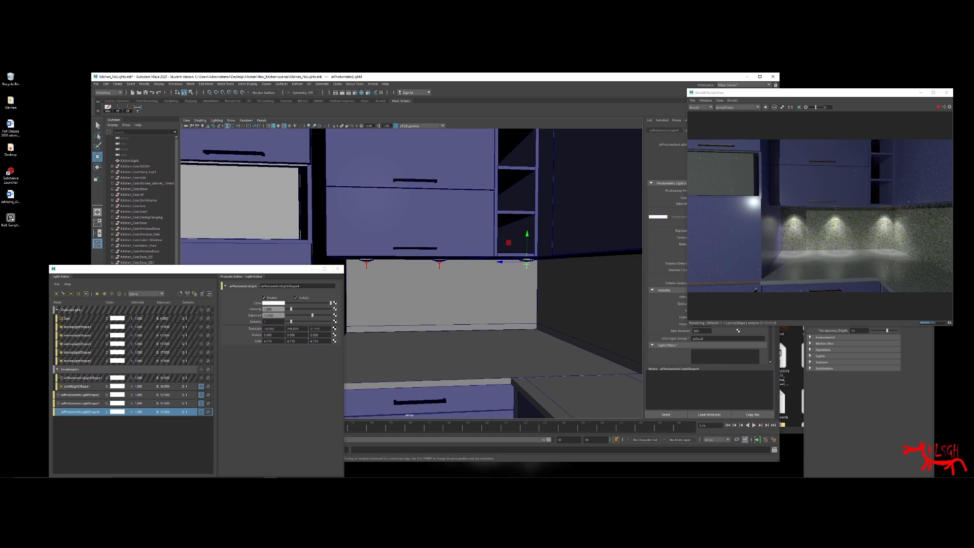
Step: Inspect the strip light above the sink window and compare the live render with the outside lights switched on and off
right_click_drag(409, 301, 371, 291, "alt")
left_click_drag(372, 292, 452, 260, "alt")
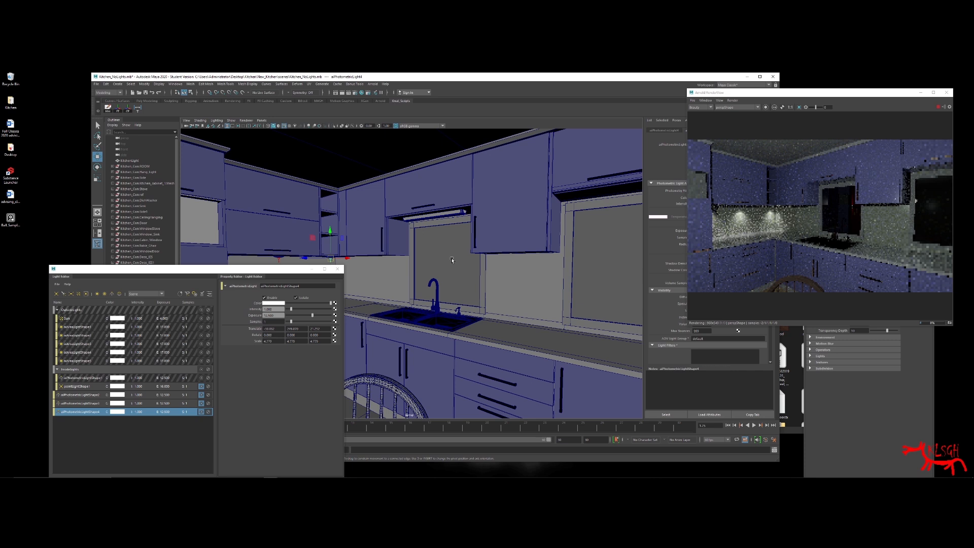
left_click(421, 225)
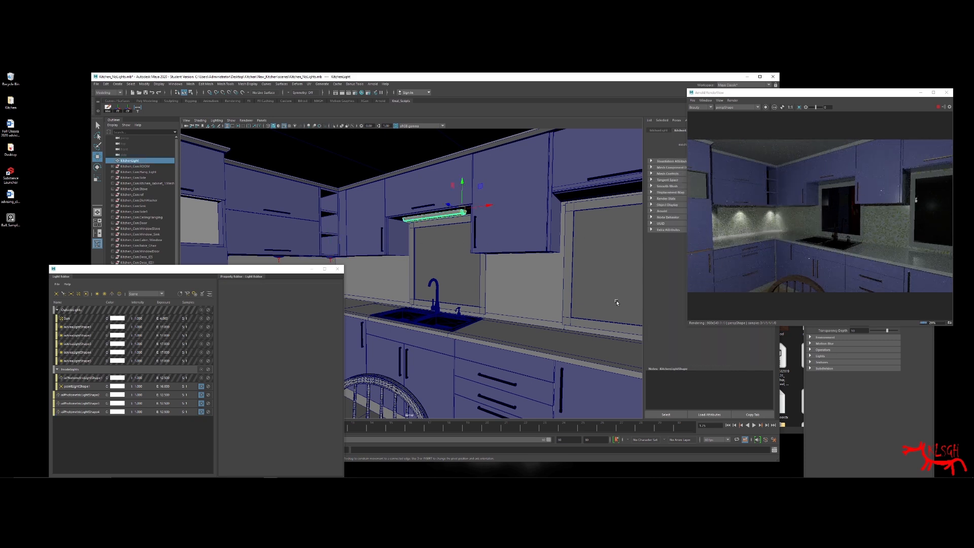
left_click(202, 319)
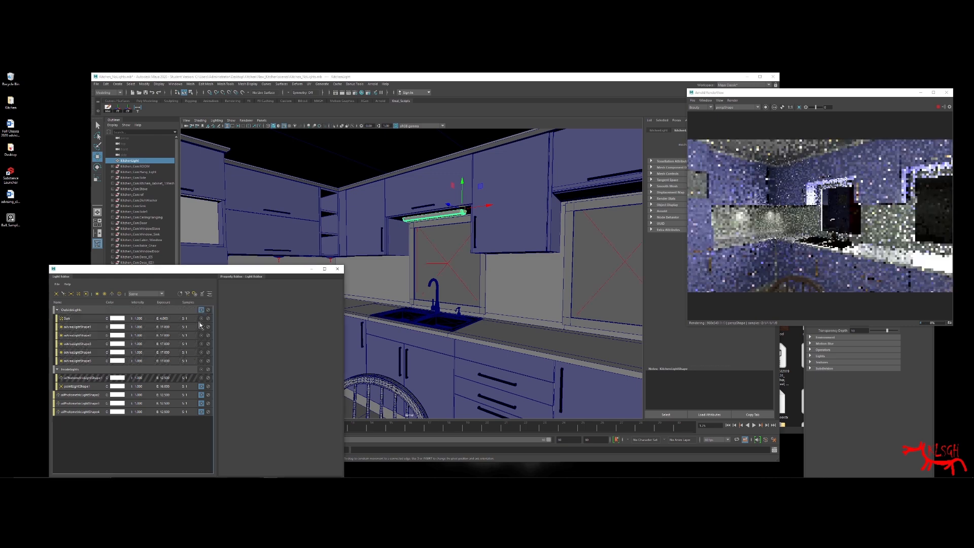
left_click(202, 319)
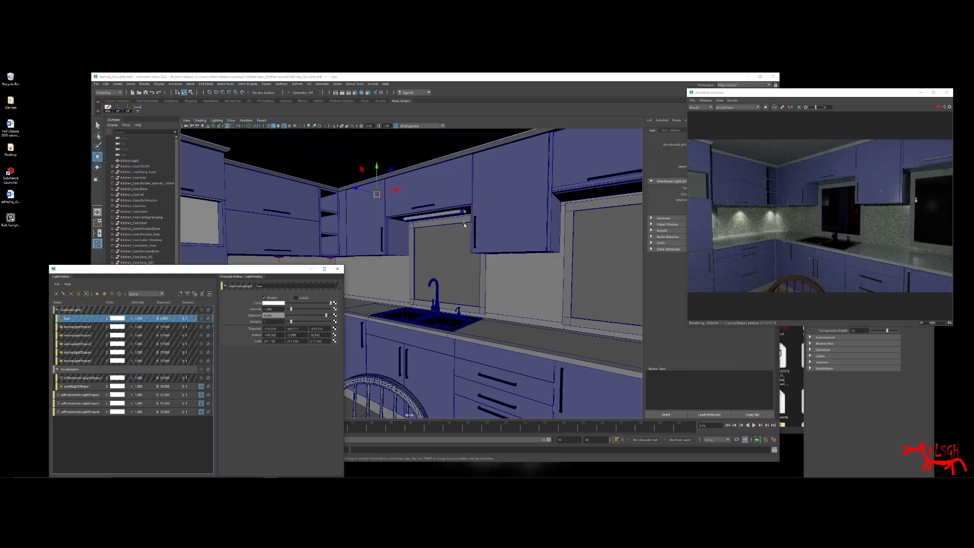
Step: Select the strip light mesh above the sink window, pausing the live render, and frame it up close
middle_click_drag(464, 224, 445, 221, "alt")
left_click(436, 212)
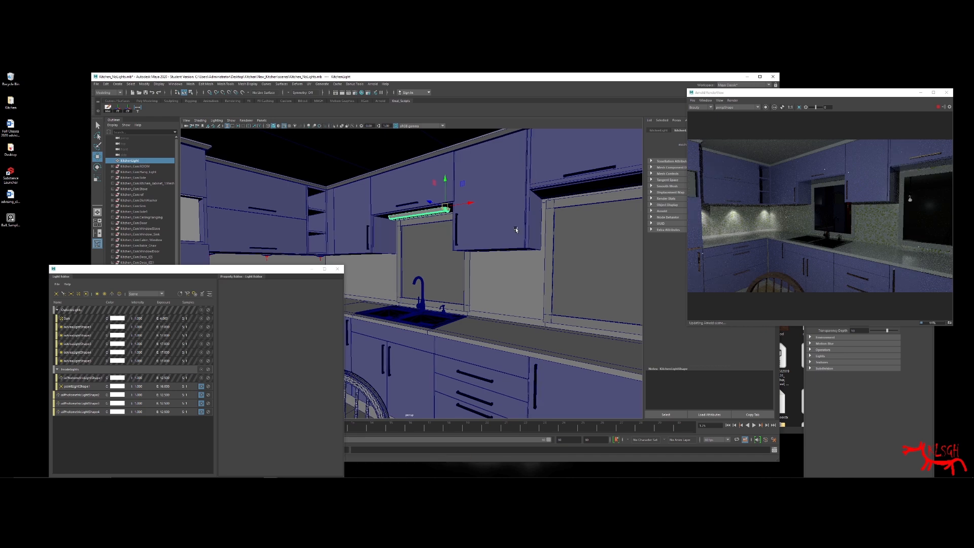
middle_click_drag(517, 228, 447, 227, "alt")
left_click(938, 107)
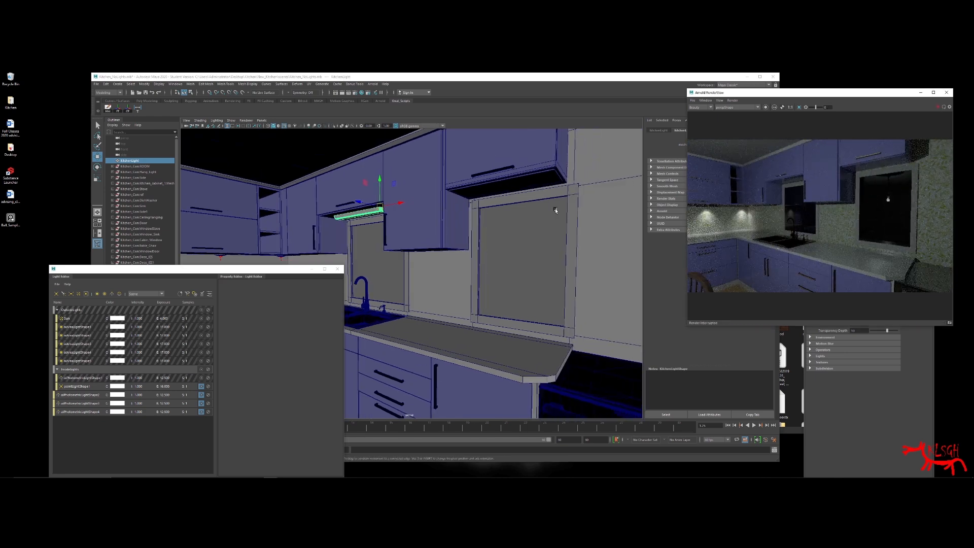
left_click_drag(556, 211, 466, 218, "alt")
key("f")
scroll(513, 233, "up", 3)
right_click_drag(466, 218, 381, 219, "alt")
middle_click_drag(466, 229, 515, 185, "alt")
right_click_drag(515, 185, 462, 202, "alt")
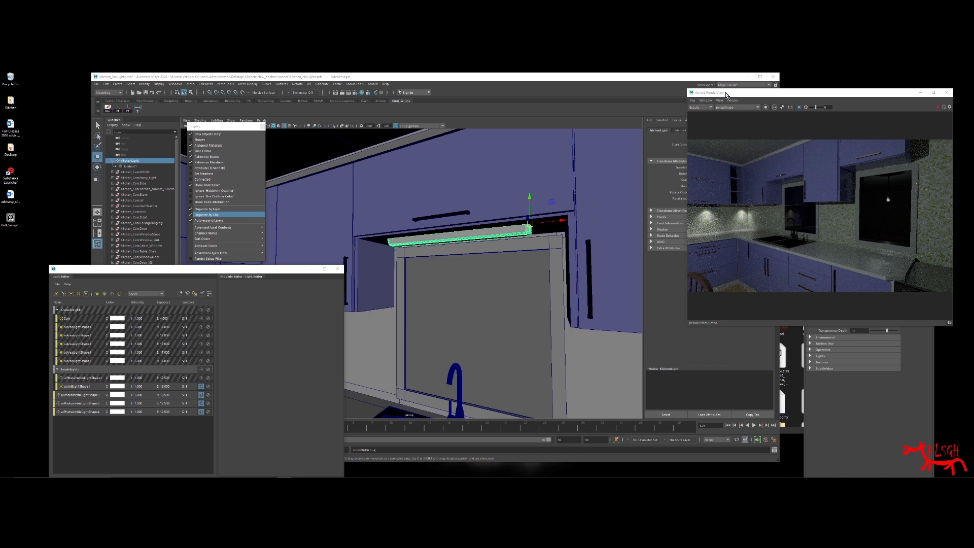
Step: Set the strip light shape's Arnold translator to polymesh and check the fixture in the live render
left_click_drag(899, 95, 826, 231)
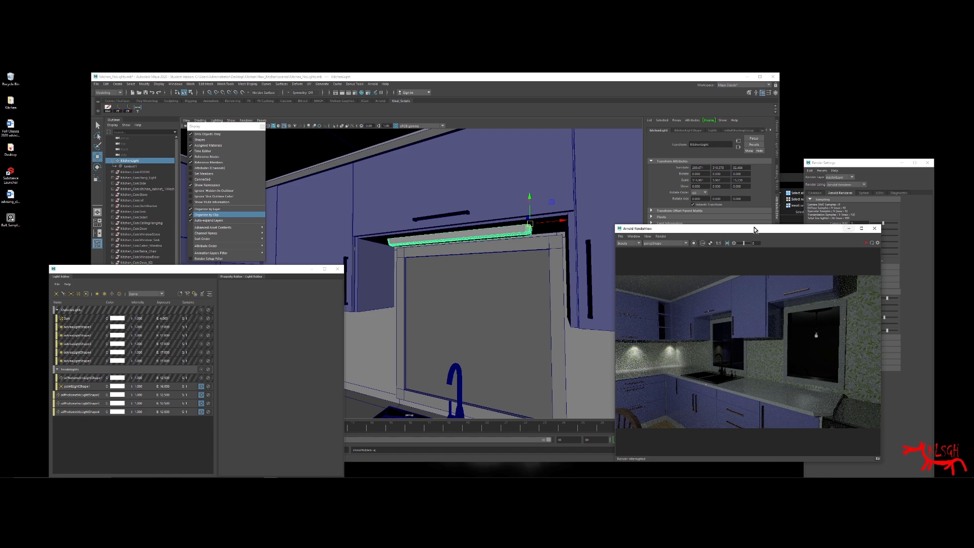
left_click(771, 131)
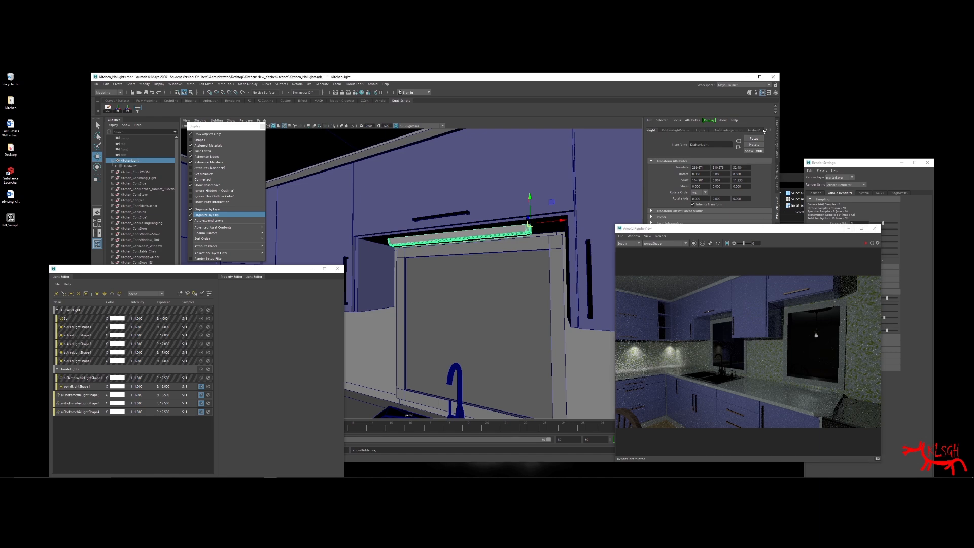
left_click(690, 132)
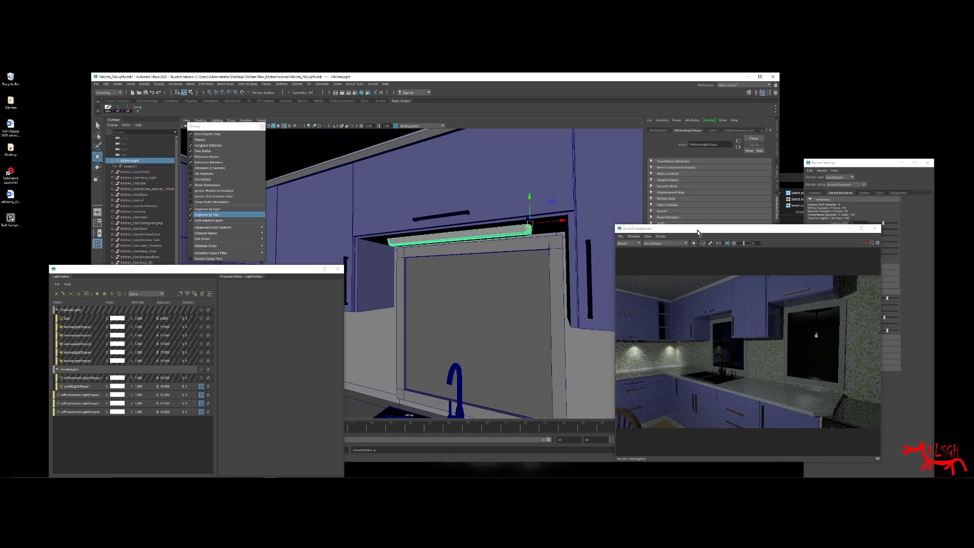
left_click_drag(698, 233, 686, 316)
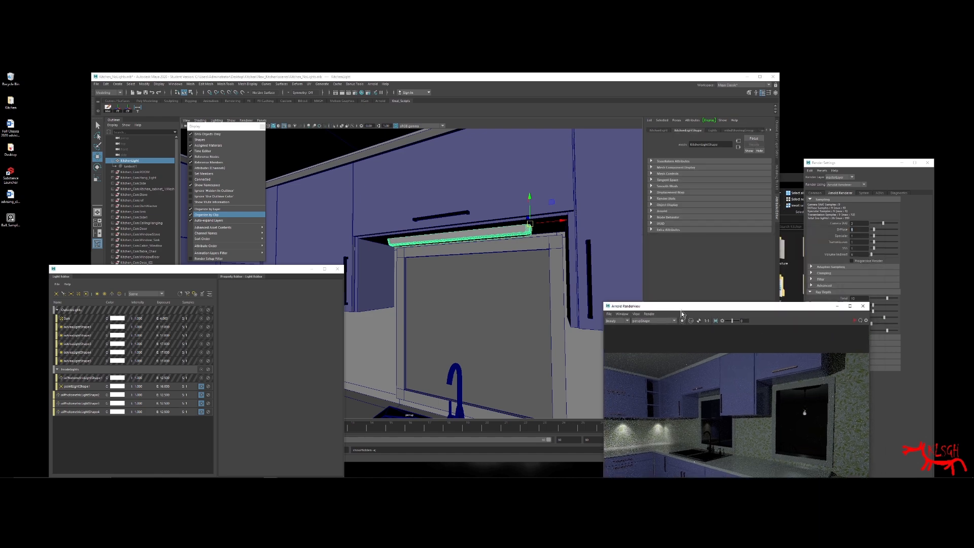
left_click(663, 211)
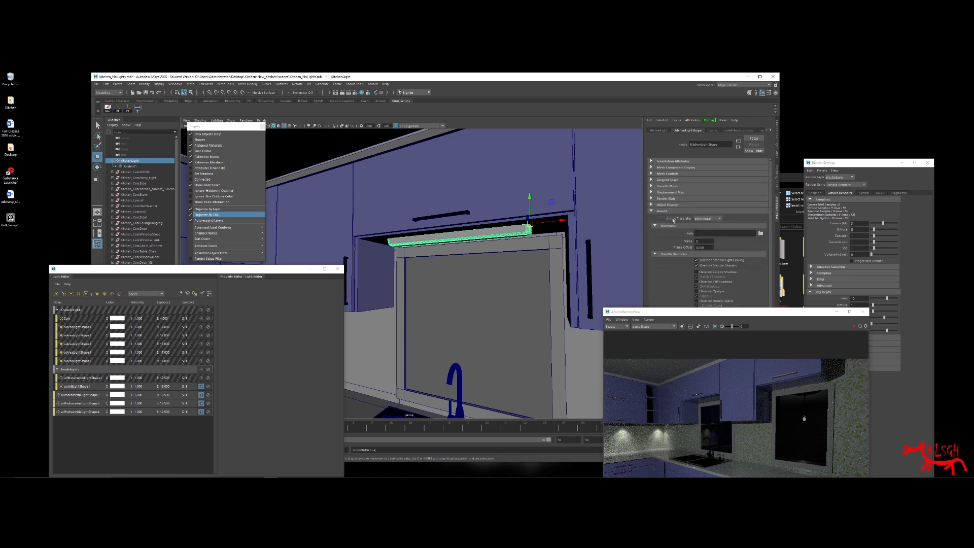
left_click(715, 218)
left_click(713, 231)
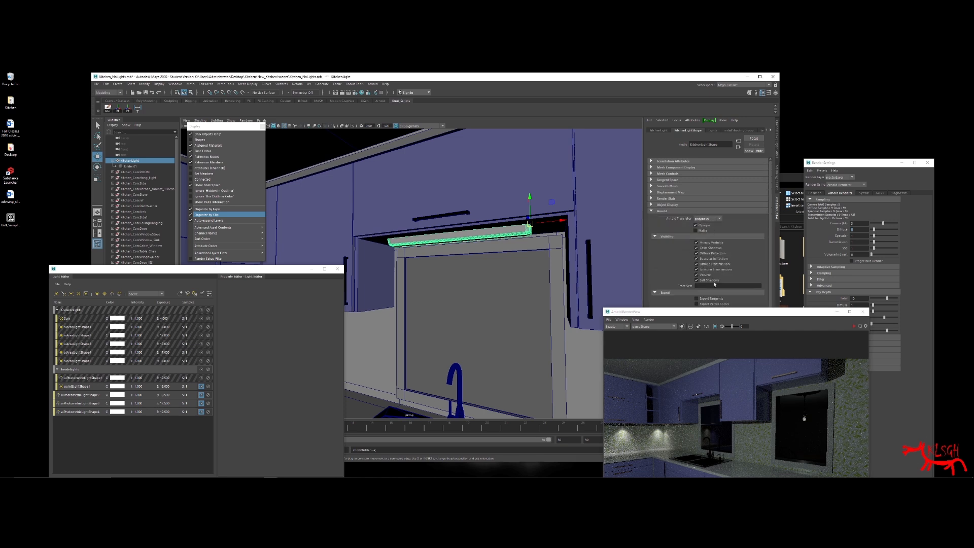
left_click(854, 327)
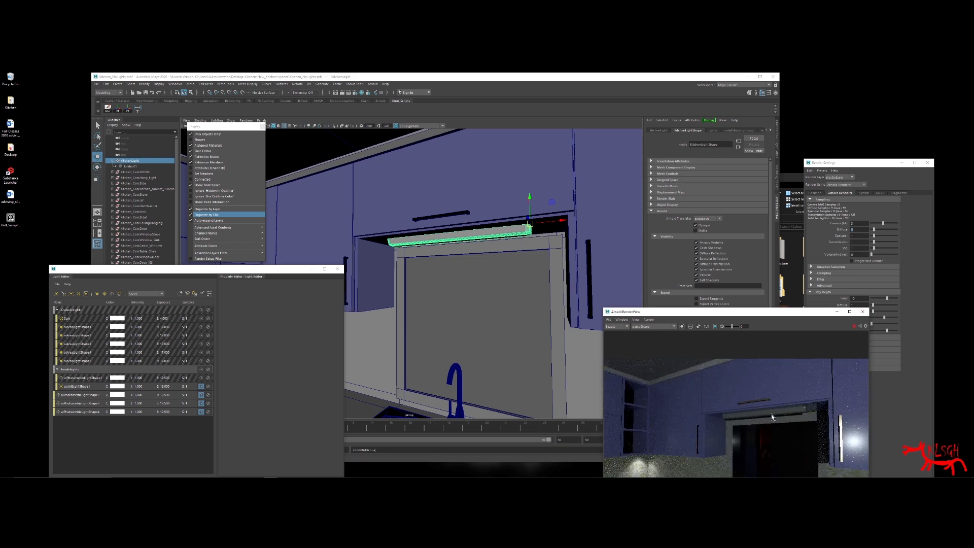
left_click(863, 312)
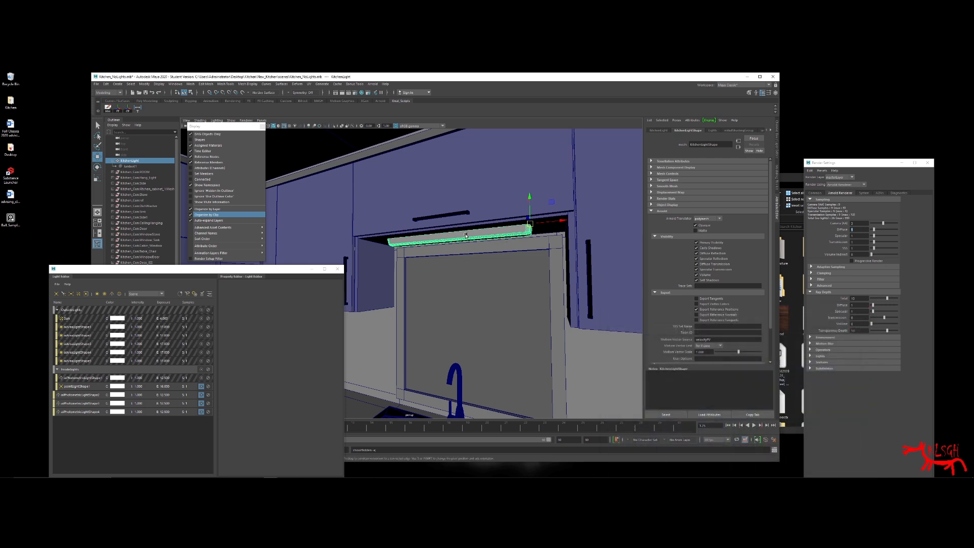
Step: Try assigning a new Arnold Standard Surface material to the strip light mesh
left_click(373, 83)
left_click(373, 76)
left_click(372, 84)
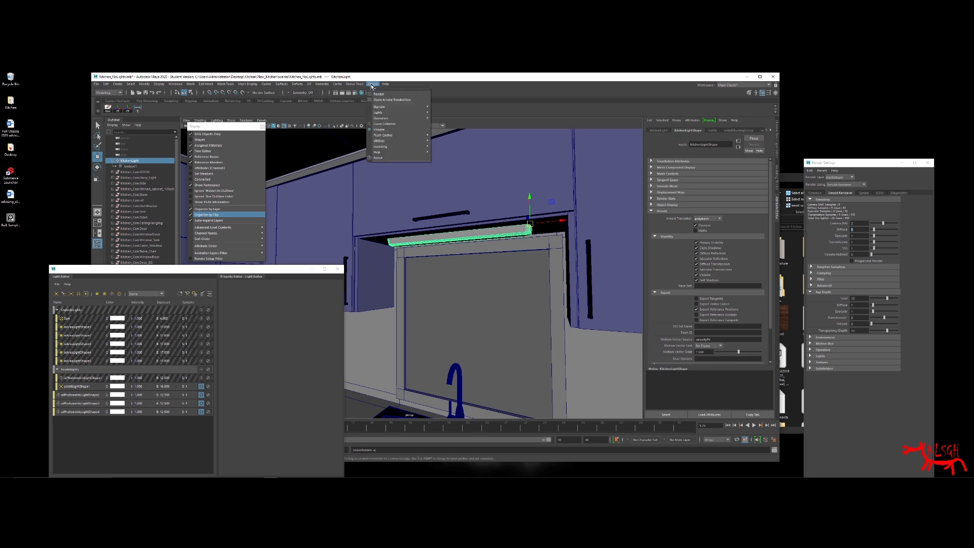
left_click(373, 85)
right_click_drag(498, 235, 490, 382)
left_click(343, 253)
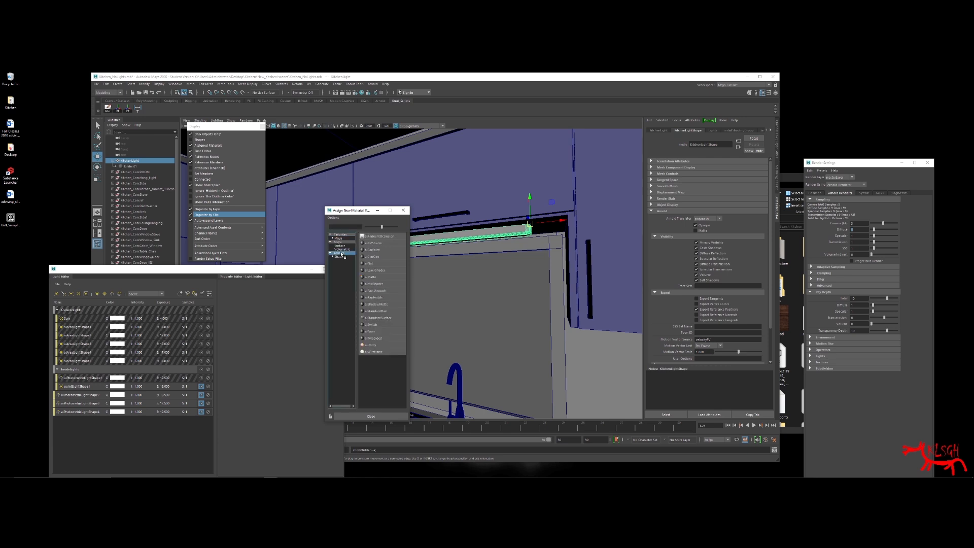
left_click(386, 318)
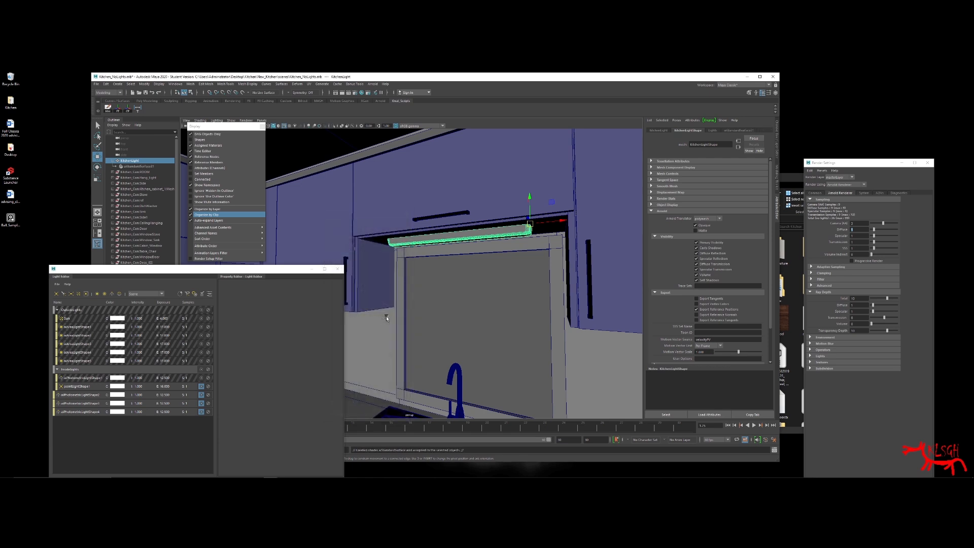
Step: Undo the stray window selection and the new material assignment on the strip light
left_click(499, 232)
left_click(483, 267)
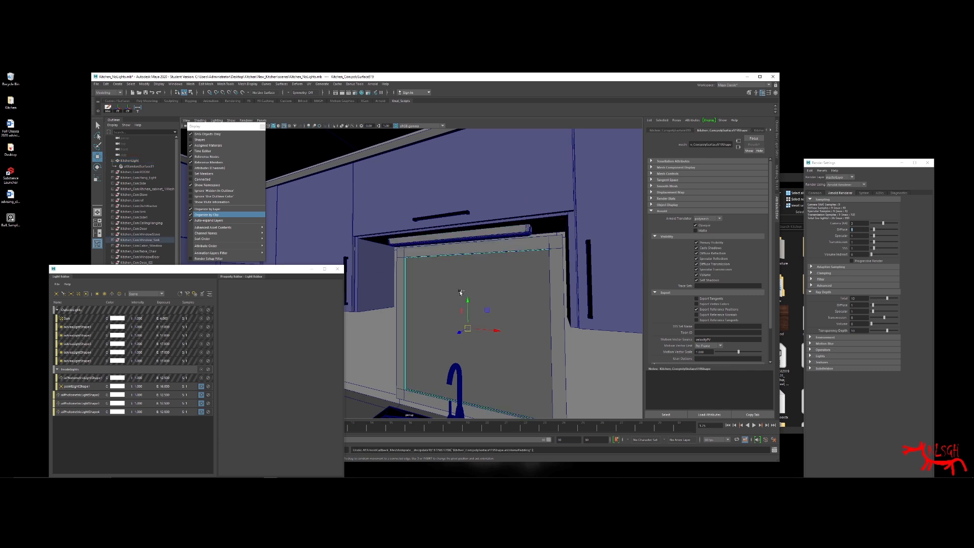
key("ctrl+z")
key("ctrl+z")
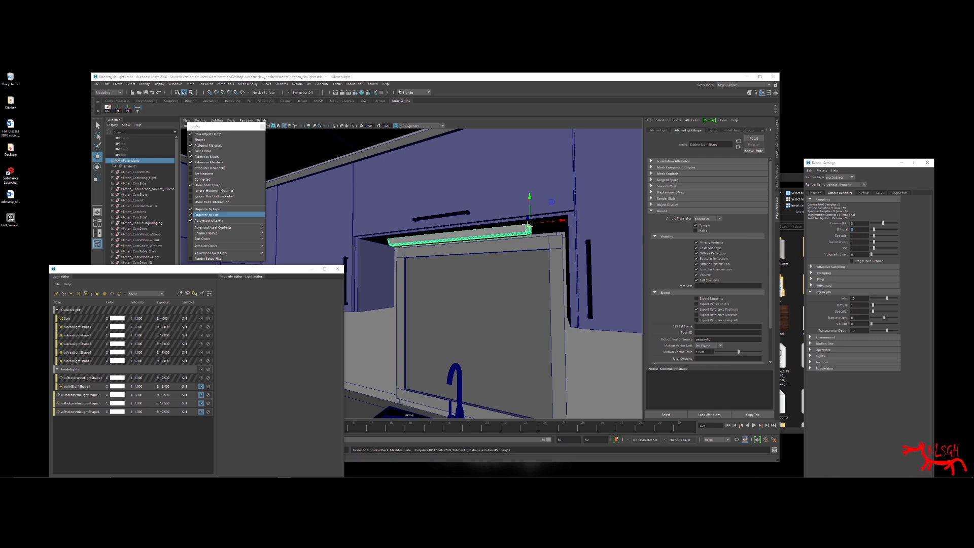
Step: Create an Arnold mesh light from the strip light mesh and set its exposure to 17
left_click(373, 84)
mouse_move(376, 114)
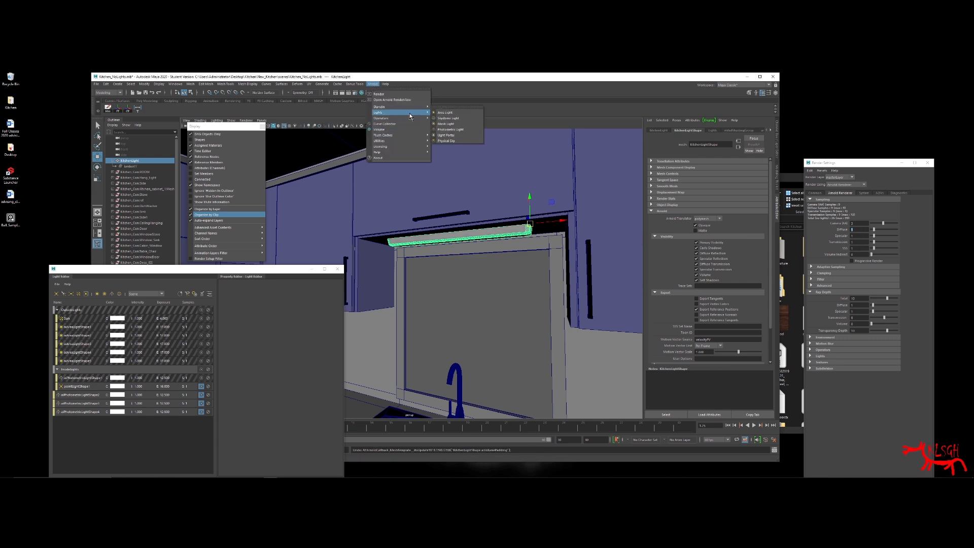
left_click(449, 124)
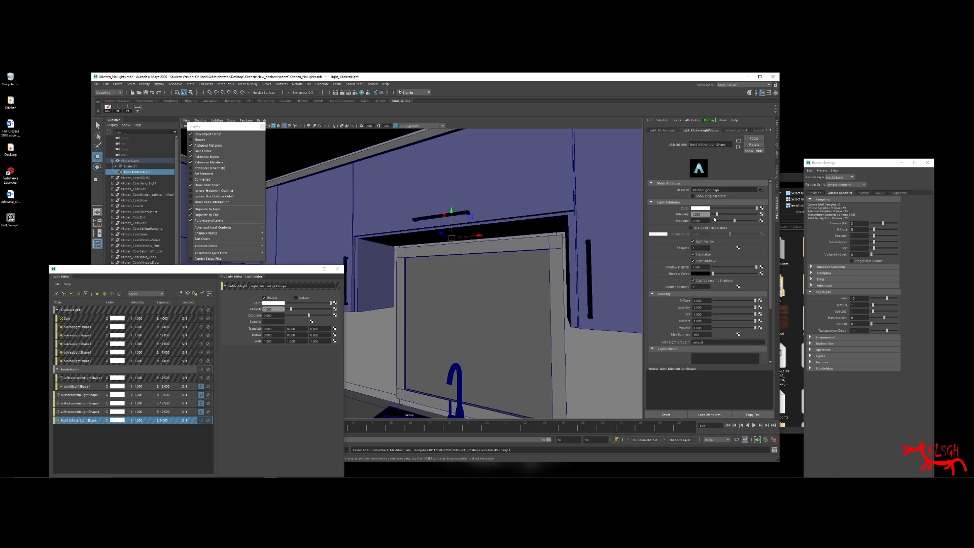
left_click(706, 220)
type("17")
key("Return")
Step: Restart the Arnold render, raise the mesh light's exposure to 20 and add it to the isolated lights in the Light Editor
left_click(372, 84)
left_click(378, 94)
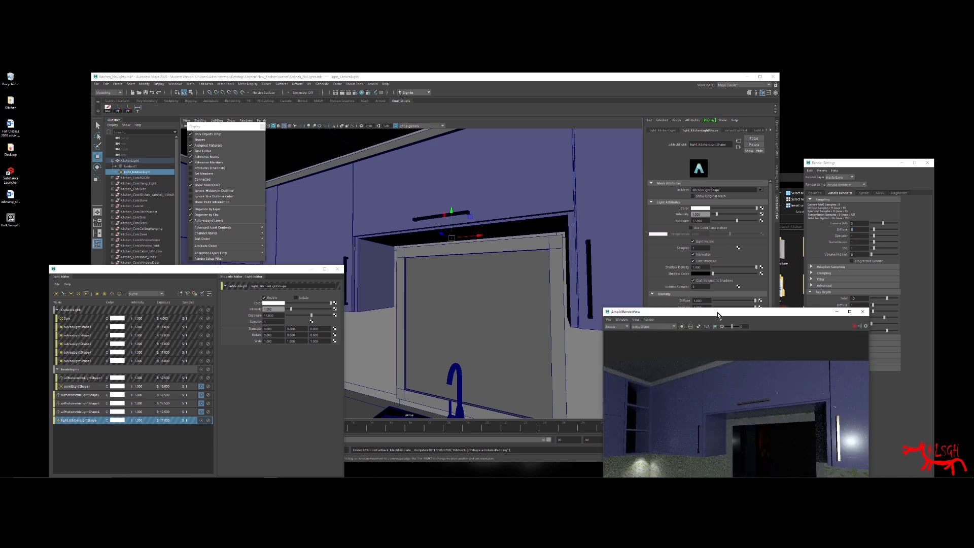
left_click_drag(717, 316, 292, 137)
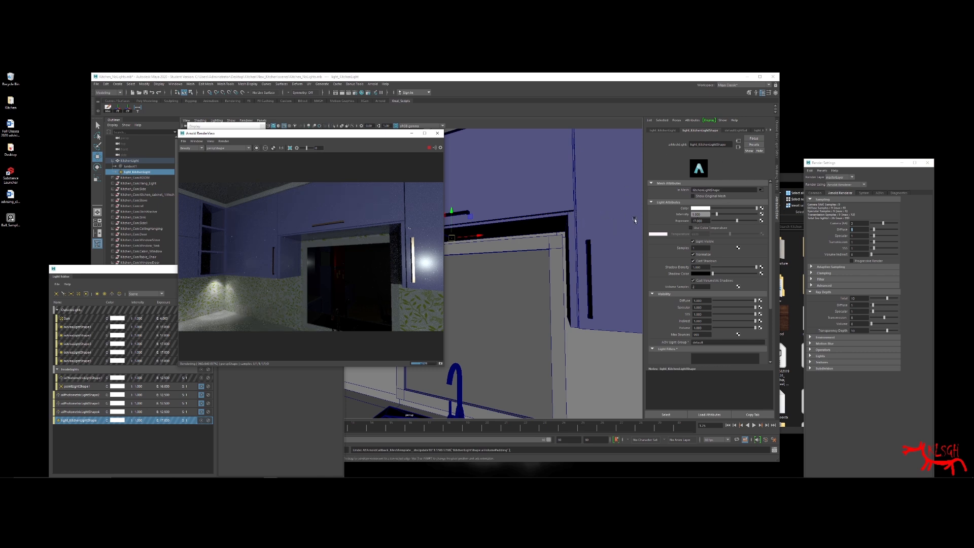
left_click_drag(710, 221, 653, 217)
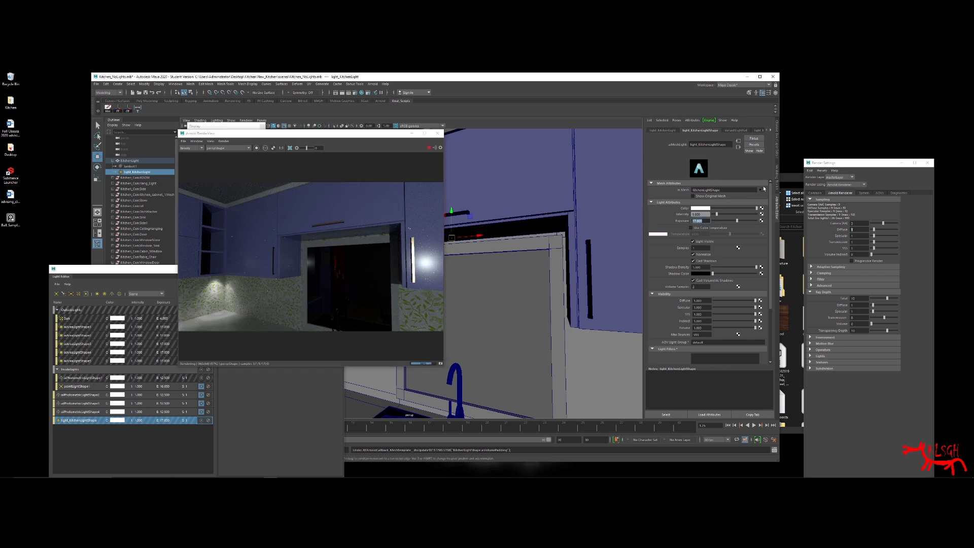
type("20")
key("Return")
left_click(201, 420)
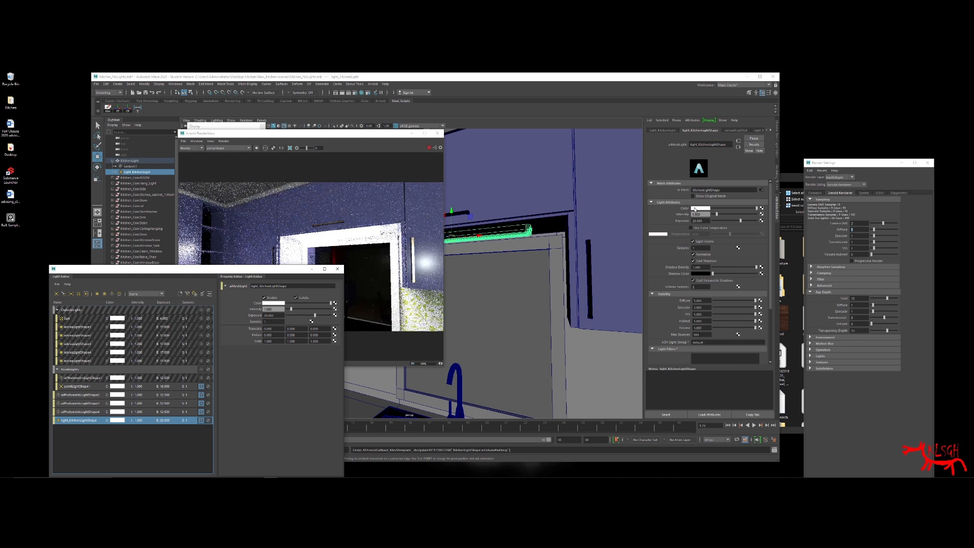
Step: Set the mesh light's exposure to 15 and check the result in a render of the whole kitchen
left_click_drag(705, 220, 601, 203)
type("1")
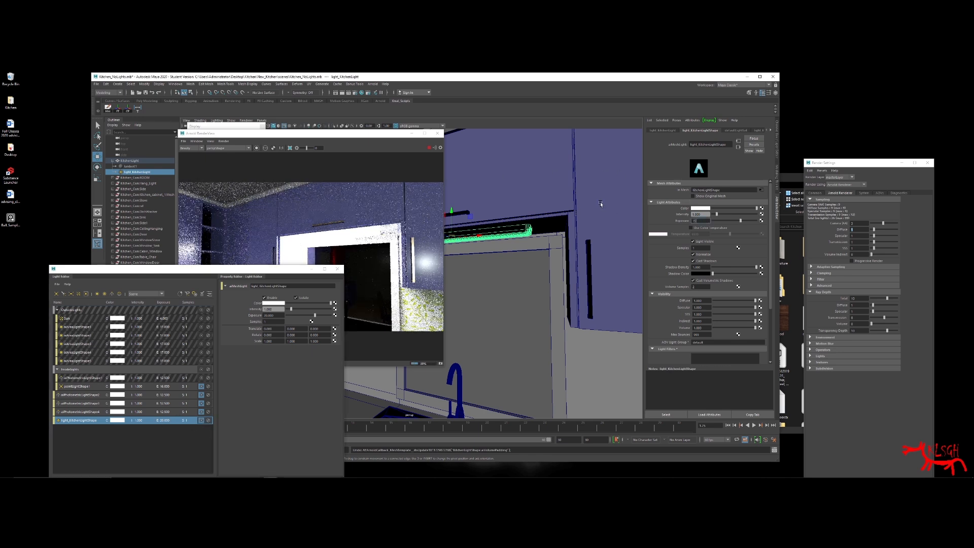
type("5")
key("Return")
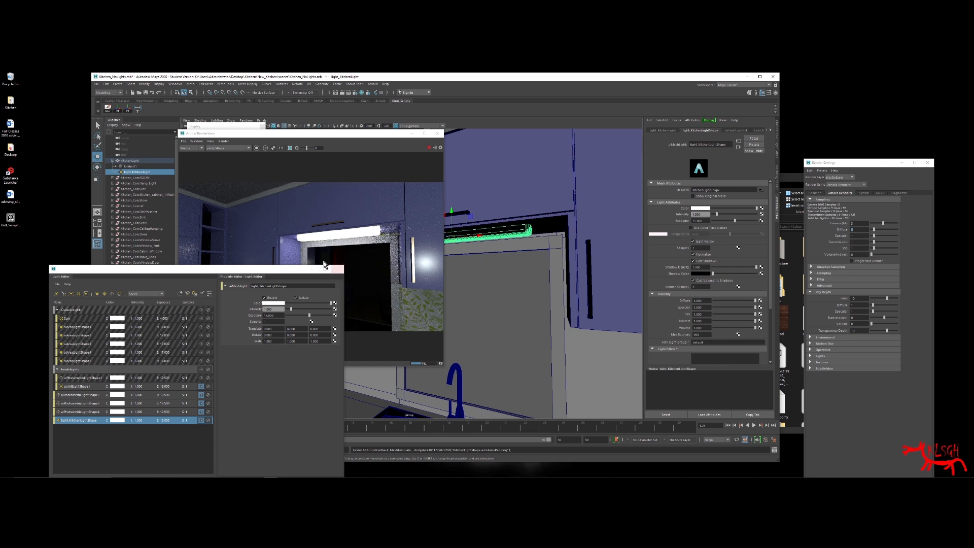
left_click_drag(312, 134, 806, 105)
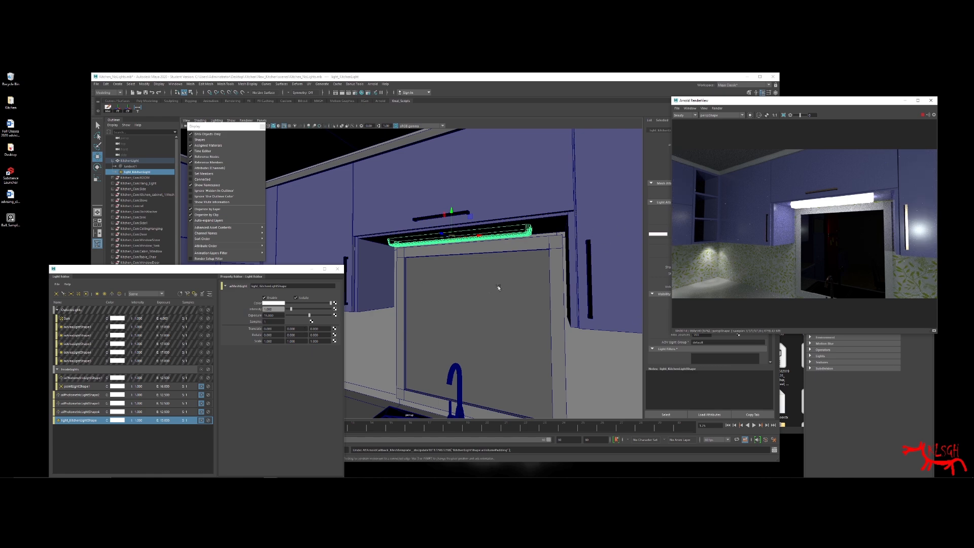
right_click_drag(498, 287, 365, 286, "alt")
left_click_drag(457, 274, 437, 291, "alt")
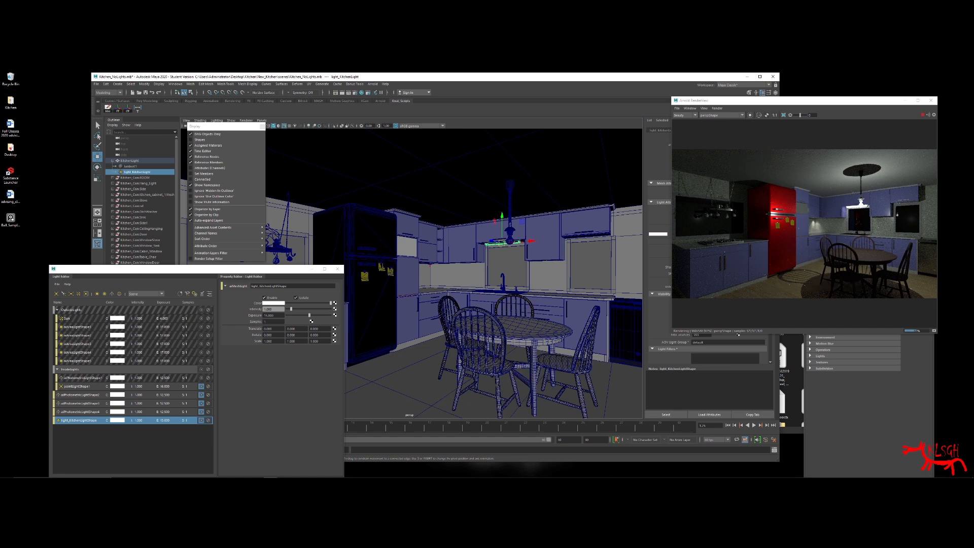
Step: Create an Arnold skydome light and add it to the isolated lights in the Light Editor
left_click(373, 84)
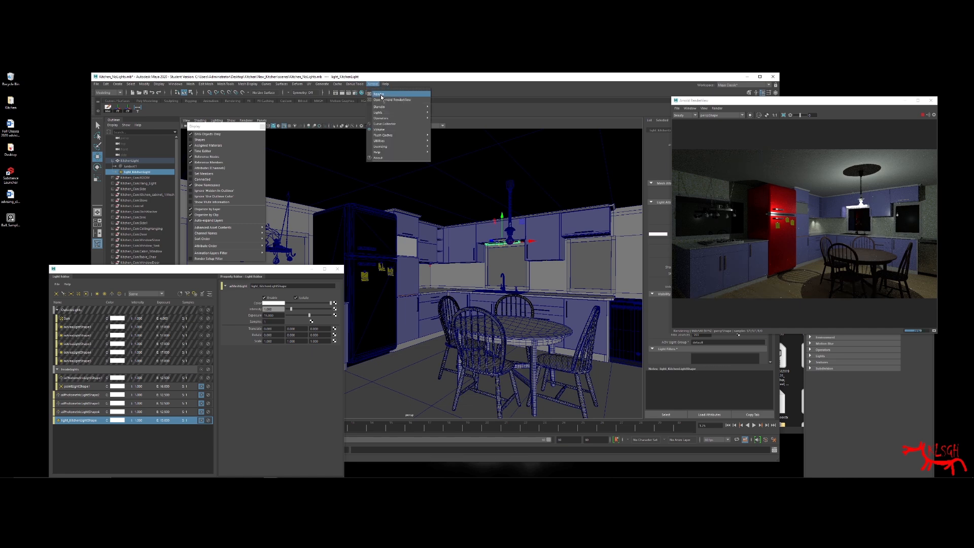
mouse_move(393, 112)
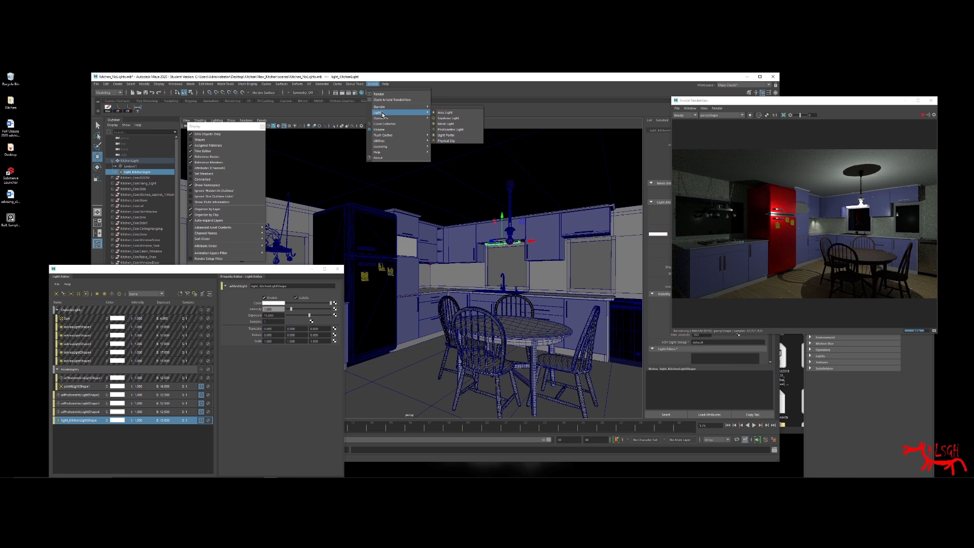
left_click(460, 118)
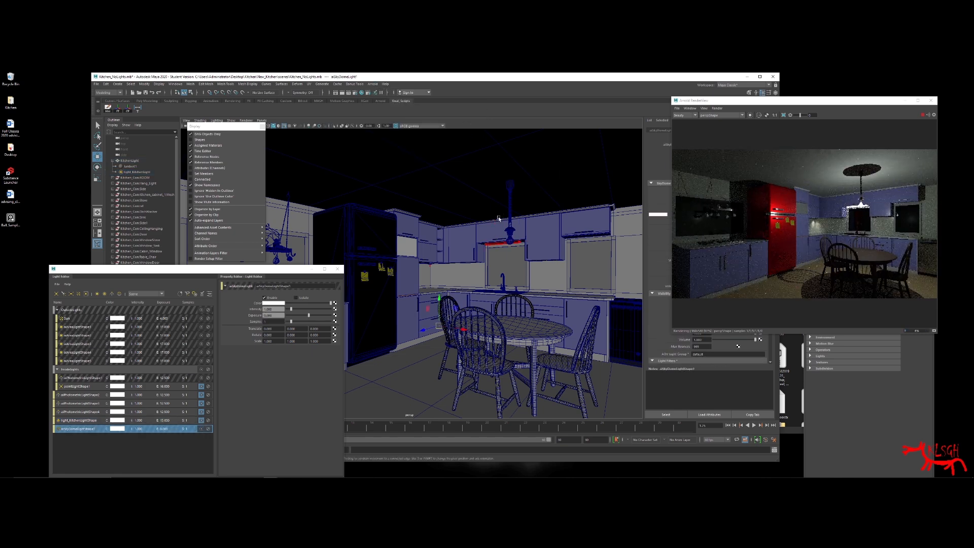
scroll(498, 219, "down", 6)
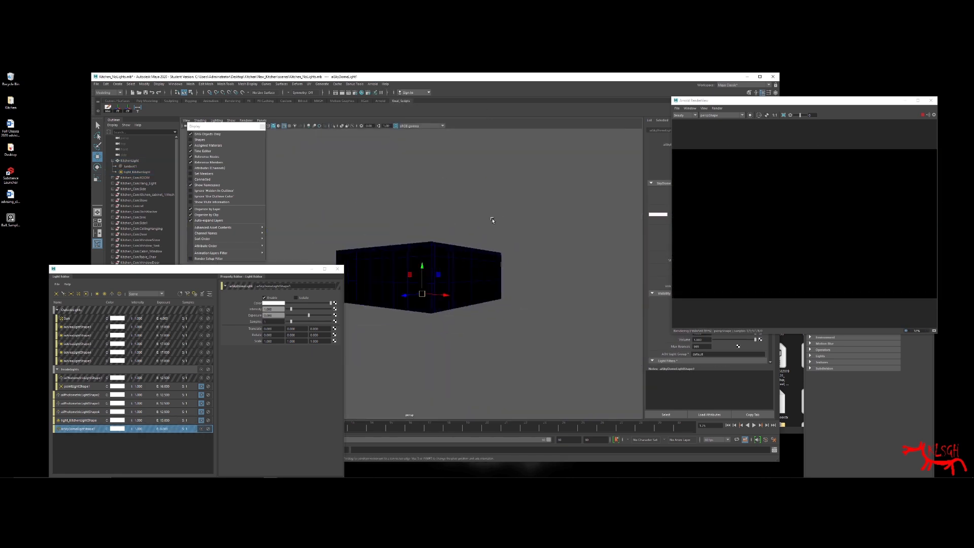
left_click_drag(493, 220, 494, 226, "alt")
left_click(202, 429)
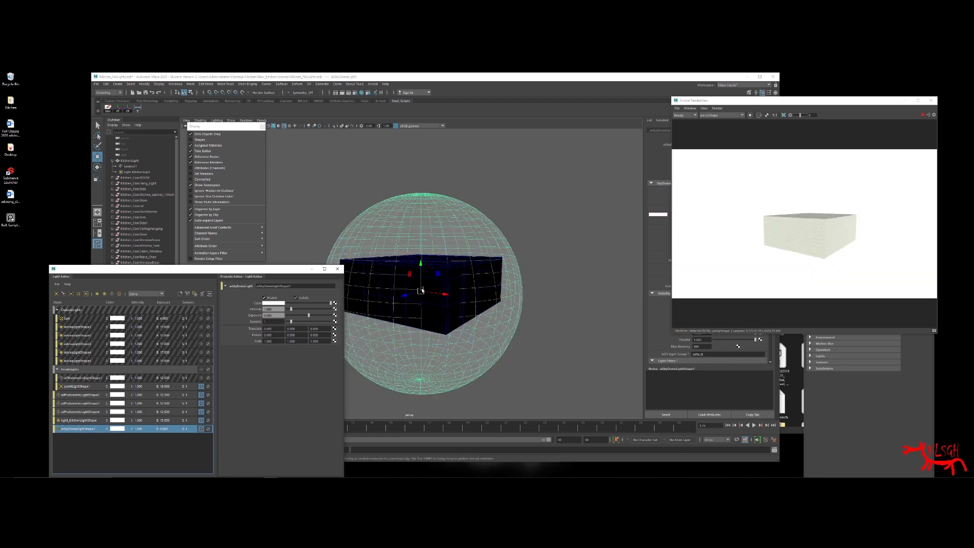
Step: Scale the skydome up uniformly around the kitchen and look through the kitchen camera
key("r")
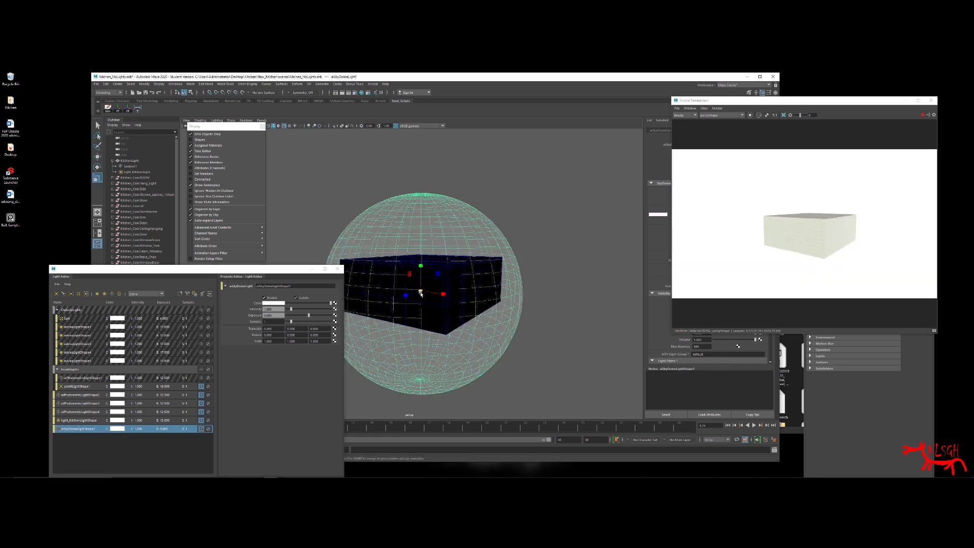
left_click_drag(421, 291, 488, 294)
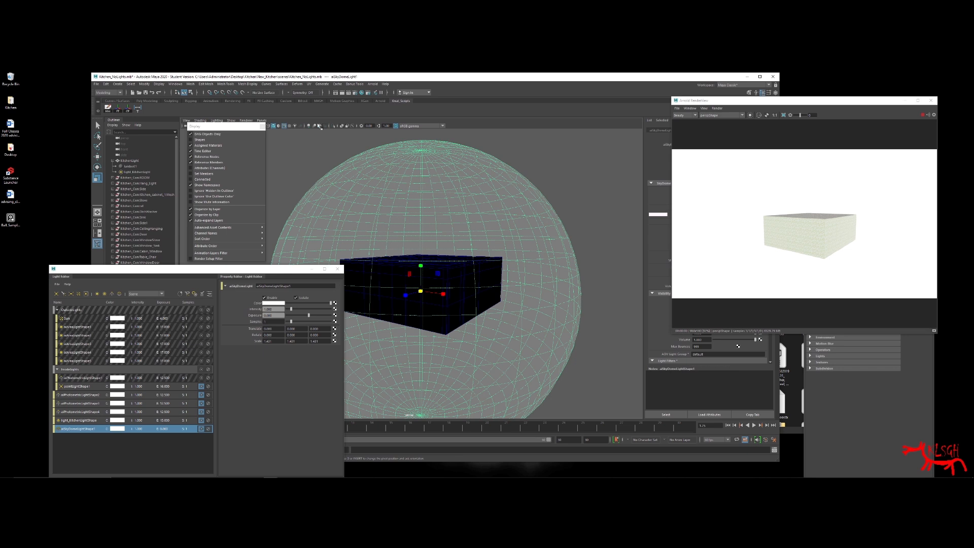
left_click(261, 120)
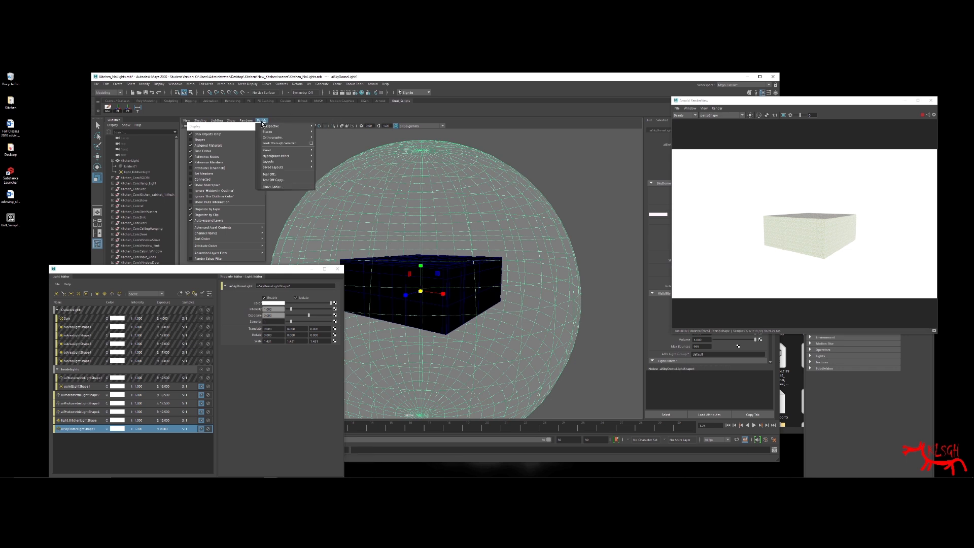
mouse_move(265, 127)
left_click(331, 128)
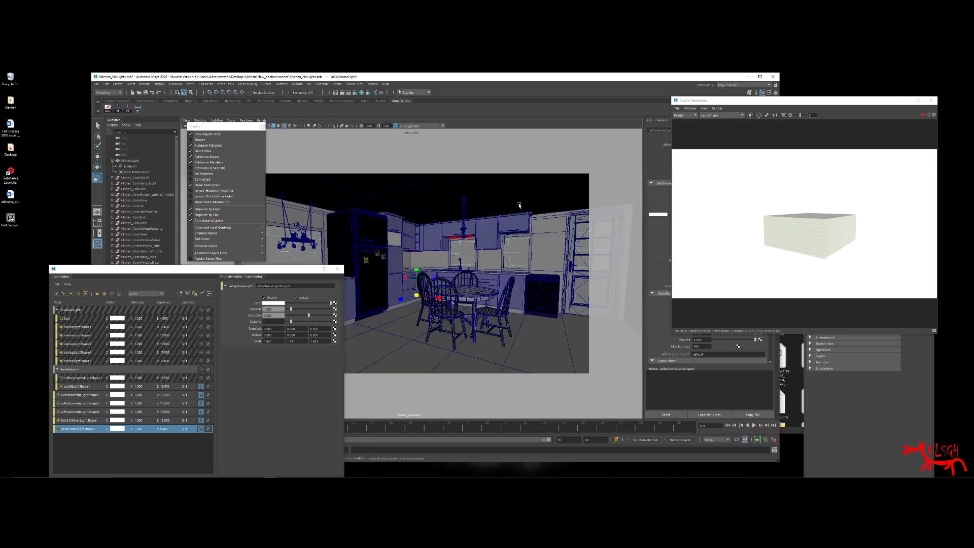
Step: Include all the remaining outside and inside lights in the Light Editor's isolated set and render the kitchen camera in Arnold
left_click(373, 85)
left_click(210, 357)
left_click_drag(210, 265, 208, 142)
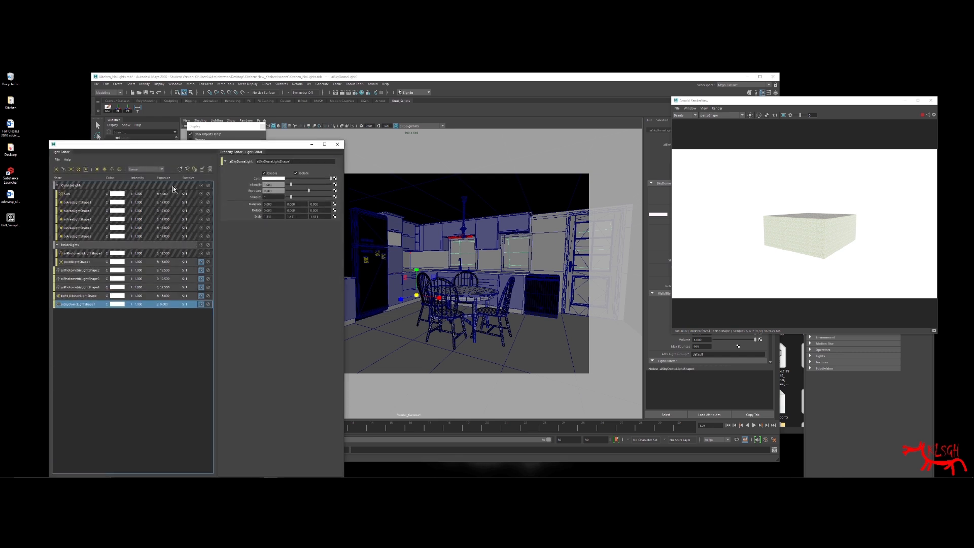
left_click(201, 185)
left_click(201, 194)
left_click(201, 202)
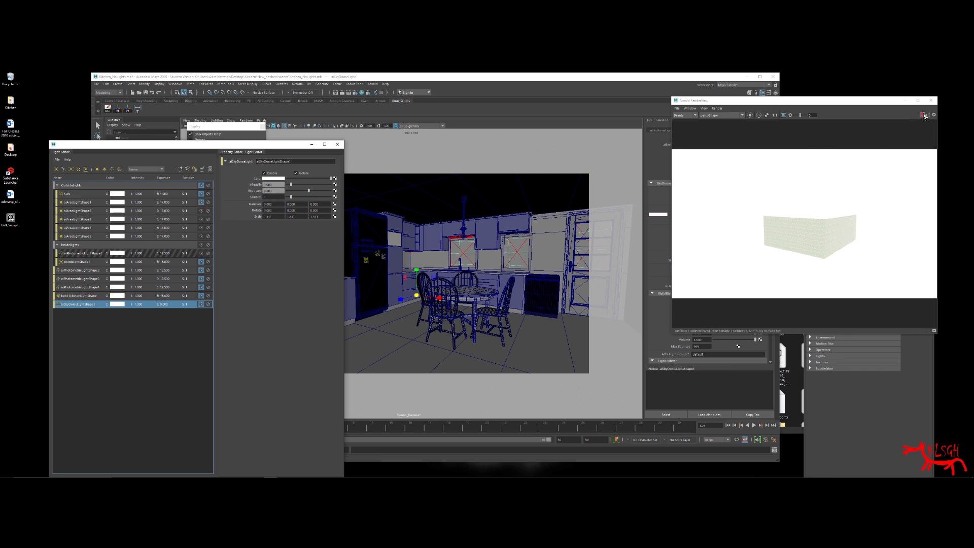
left_click(201, 219)
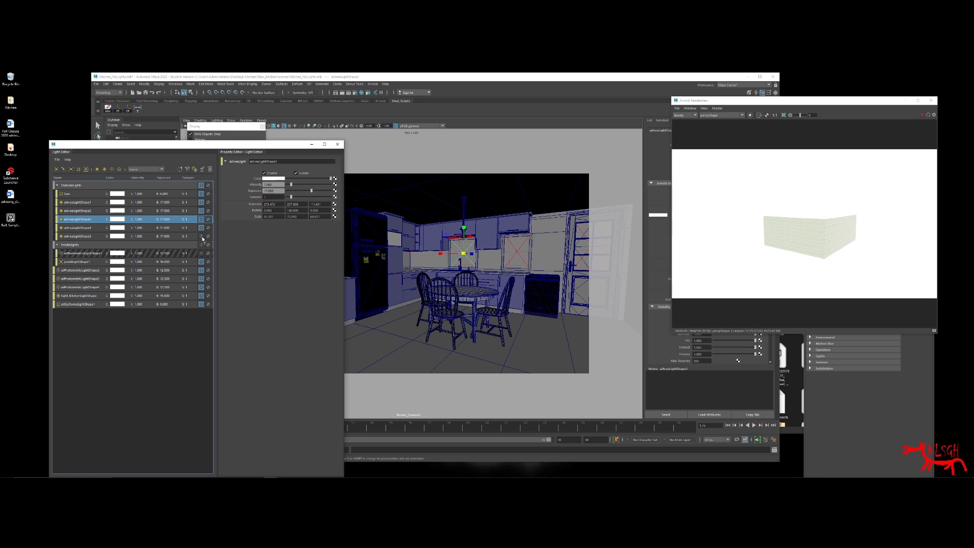
left_click(201, 253)
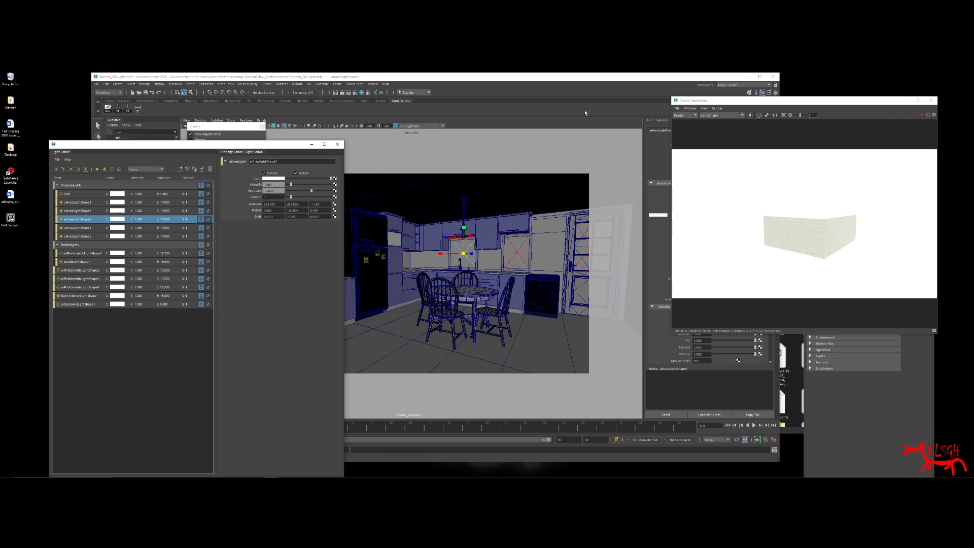
left_click(373, 84)
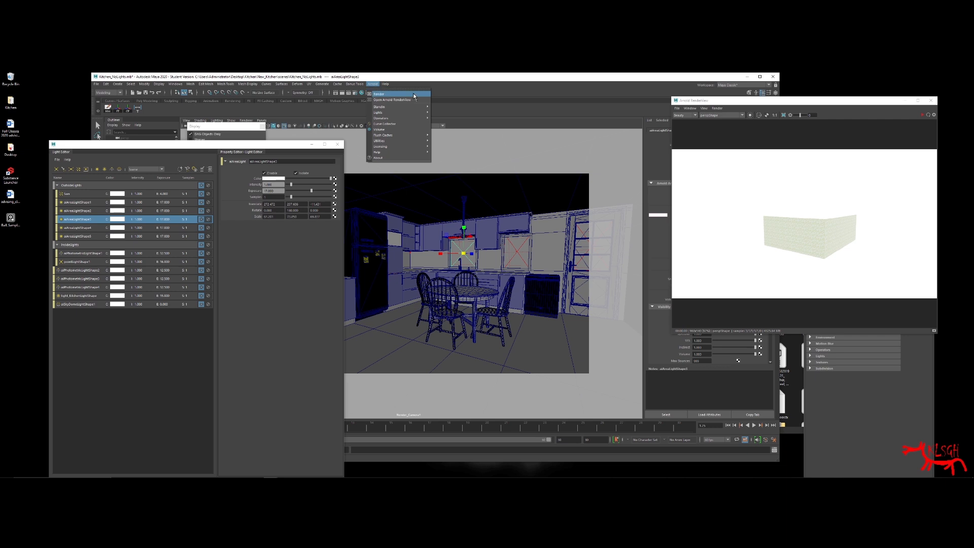
left_click(376, 94)
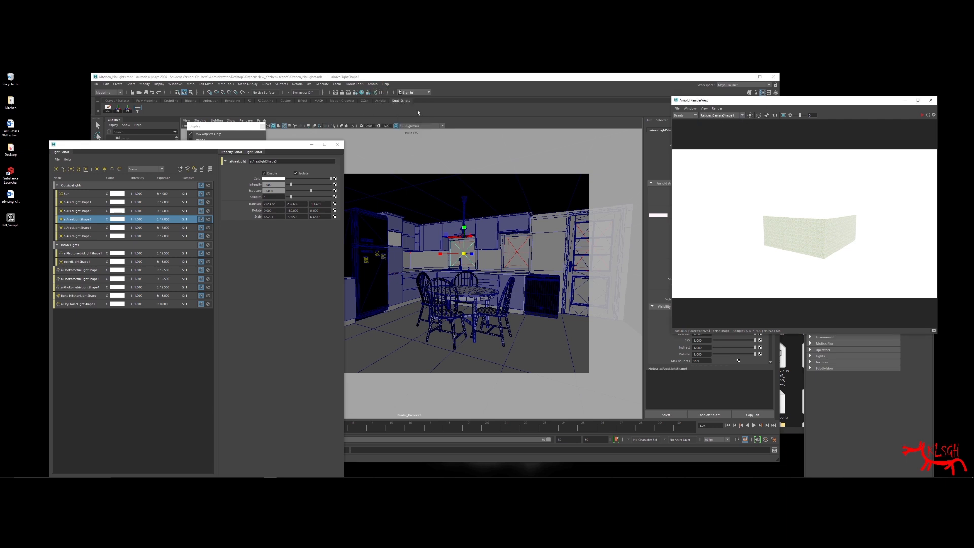
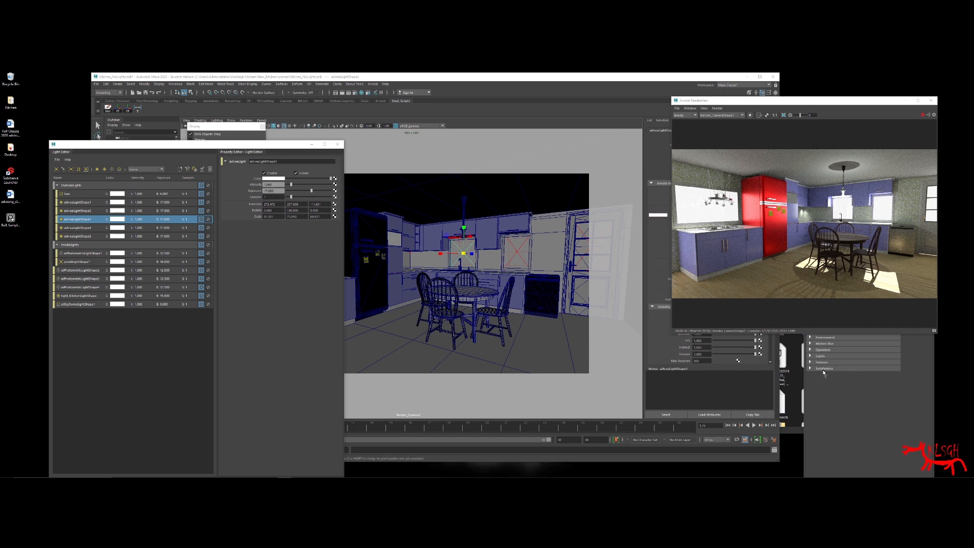
Step: Raise the Camera (AA) samples to 5 in the Arnold render settings and stop the running render
left_click(355, 93)
left_click_drag(851, 161, 495, 120)
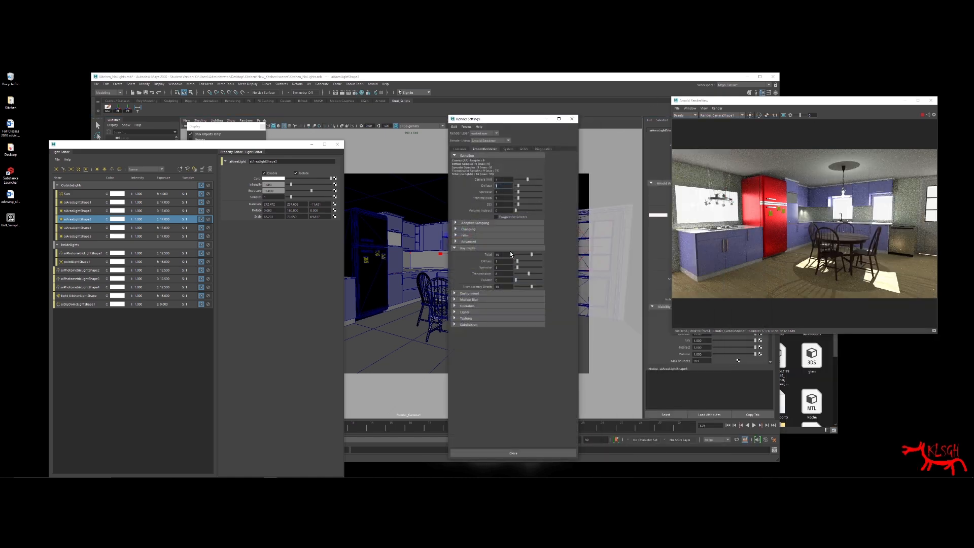
left_click(497, 179)
type("5")
key("Tab")
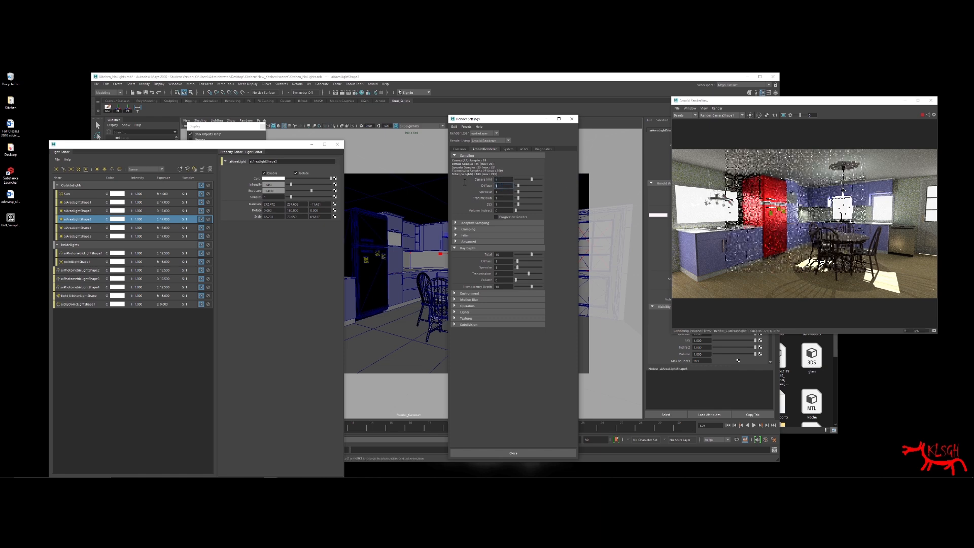
left_click(922, 116)
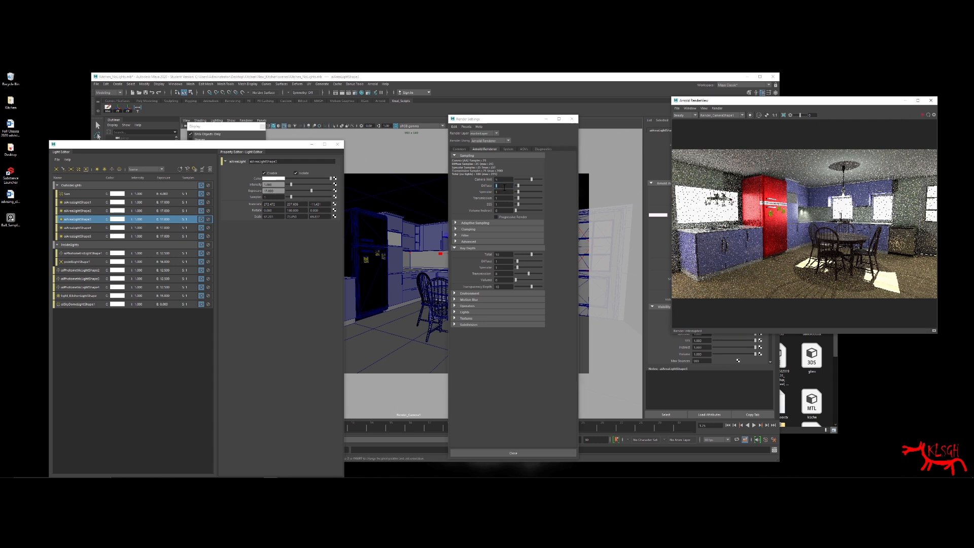
Step: Set the diffuse samples to 5 and the specular samples to 4, and toggle the render
key("5")
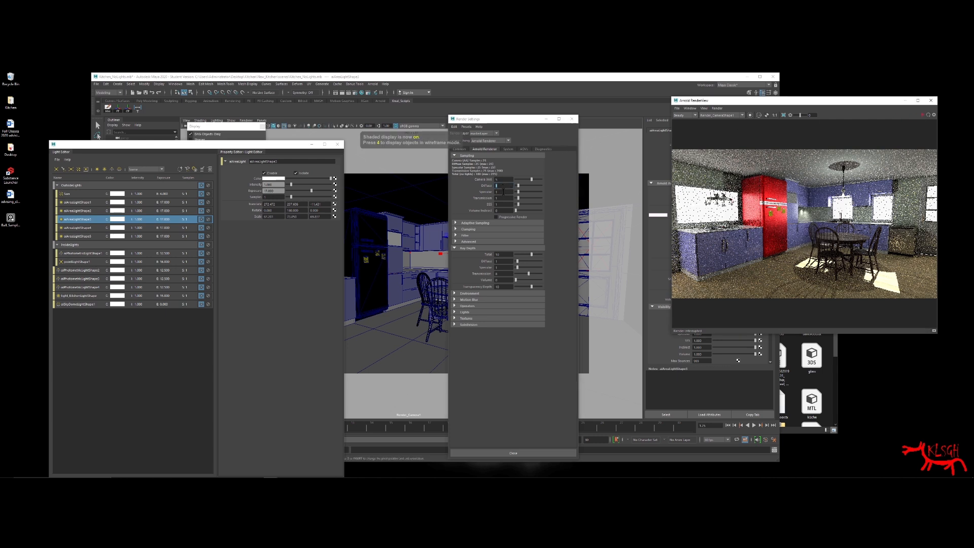
left_click(502, 186)
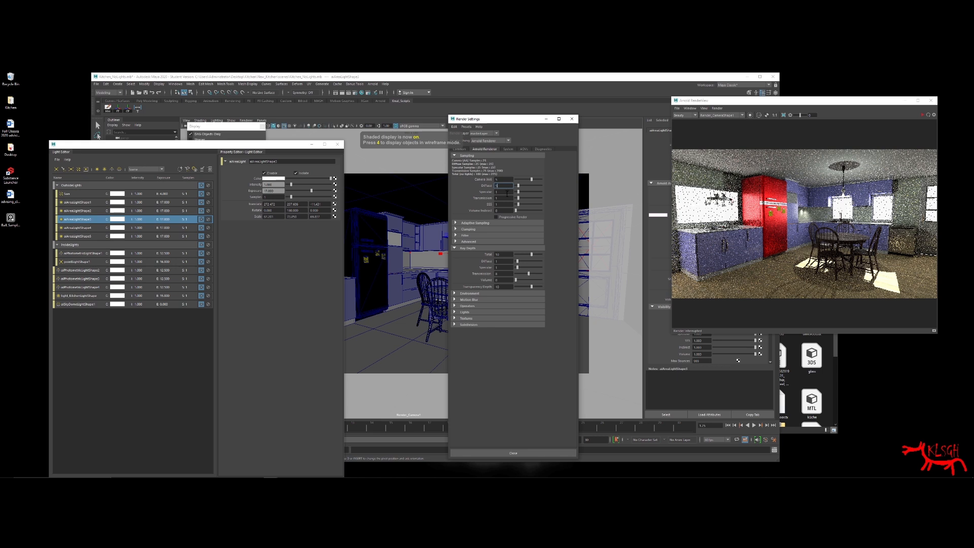
type("5")
left_click(507, 192)
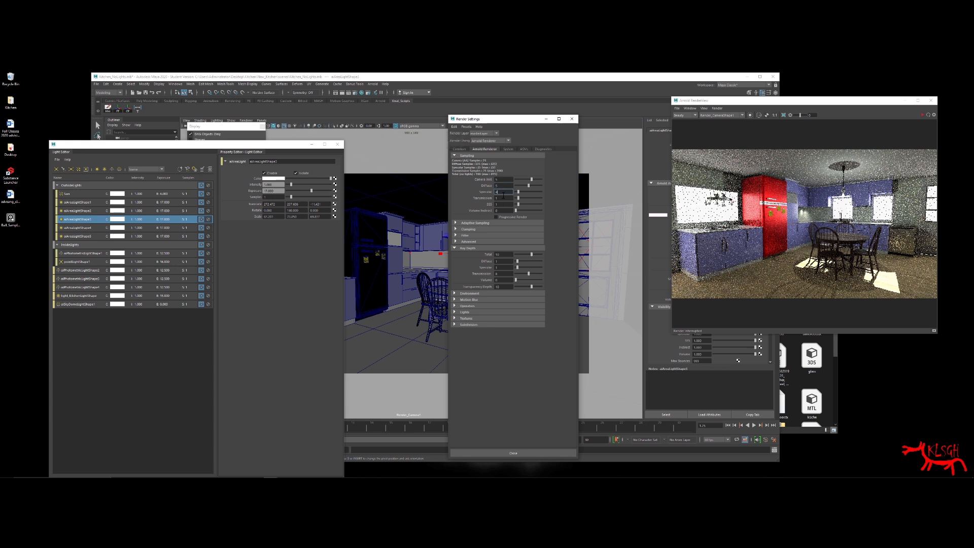
type("4")
left_click(498, 198)
left_click(504, 205)
left_click(923, 116)
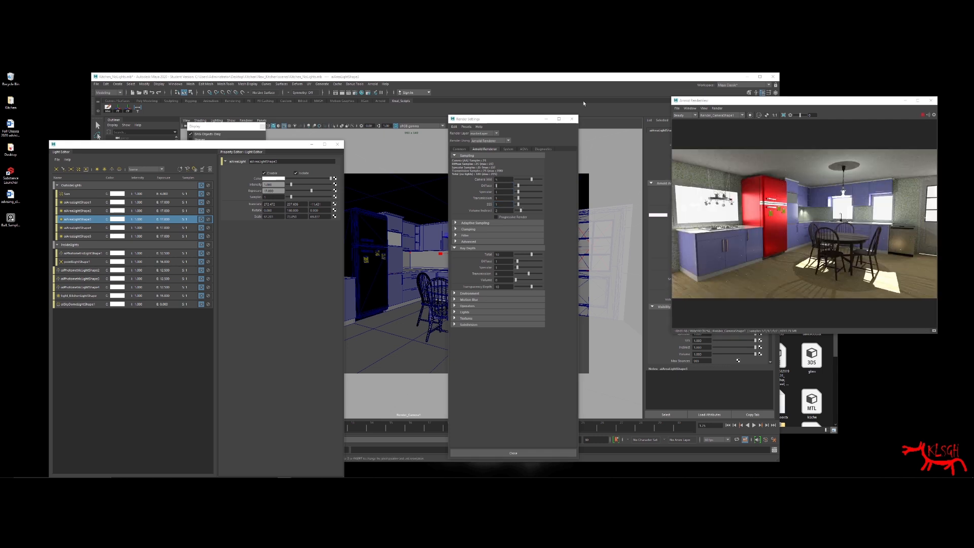
Step: Import a render settings preset, then close the render settings and the Arnold render view
left_click(466, 126)
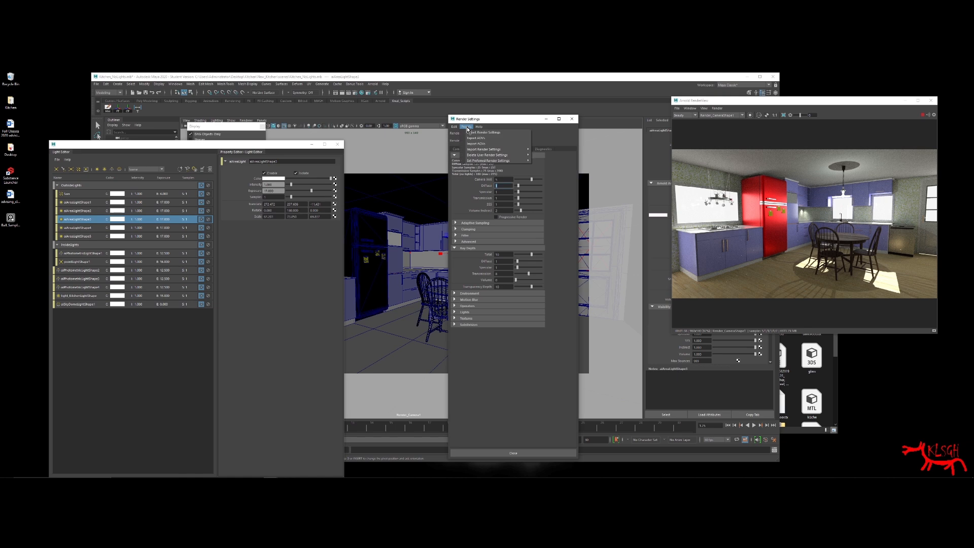
mouse_move(489, 150)
left_click(549, 149)
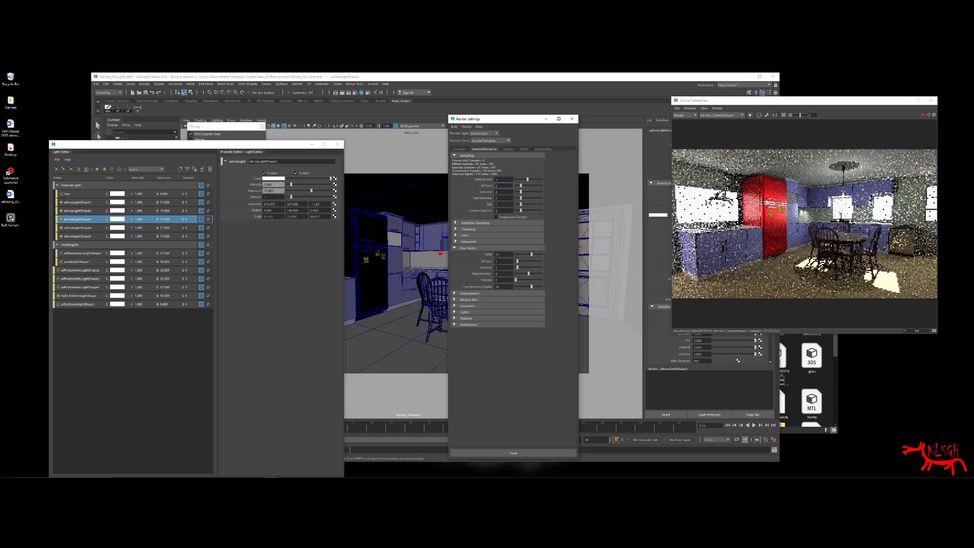
left_click(923, 116)
left_click(924, 116)
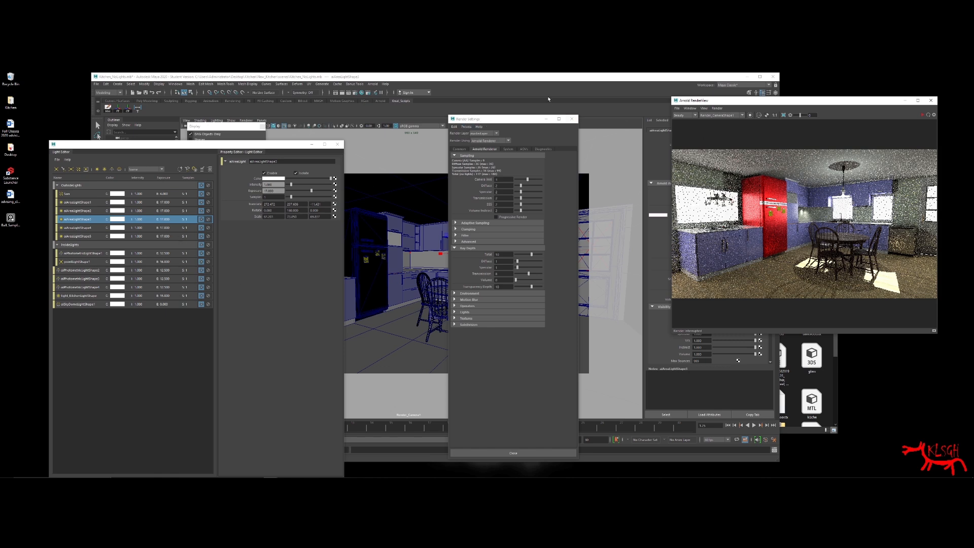
left_click(571, 119)
left_click(931, 100)
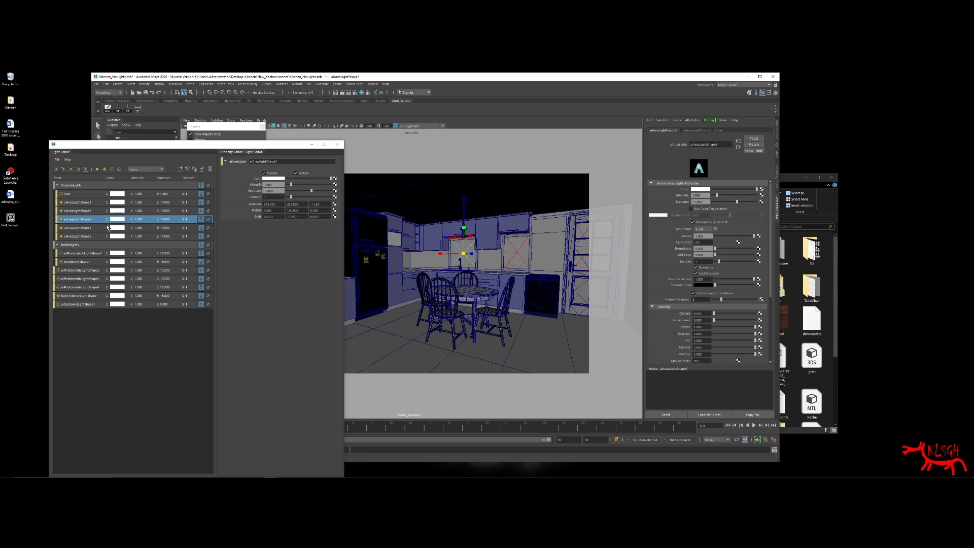
Step: Select every light in the Light Editor and set their samples to 5
left_click(87, 194)
left_click(69, 304, "shift")
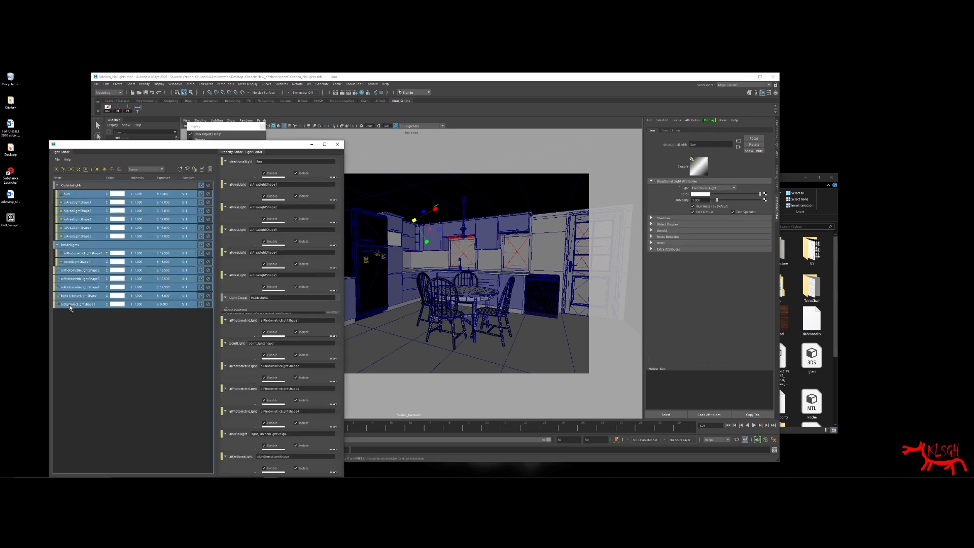
left_click_drag(273, 197, 234, 199)
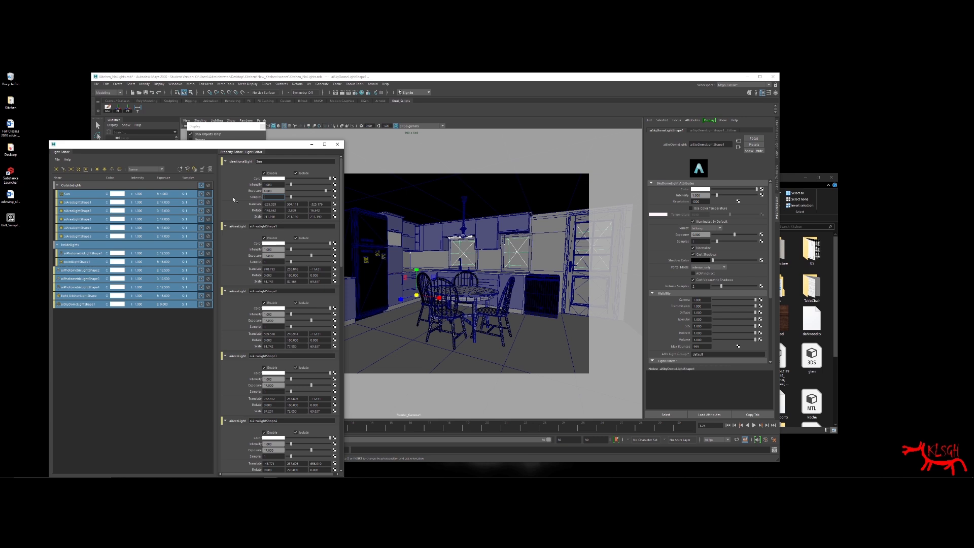
type("5")
key("Return")
Step: Render the kitchen in Arnold and store a snapshot of the result in the render view
left_click(372, 84)
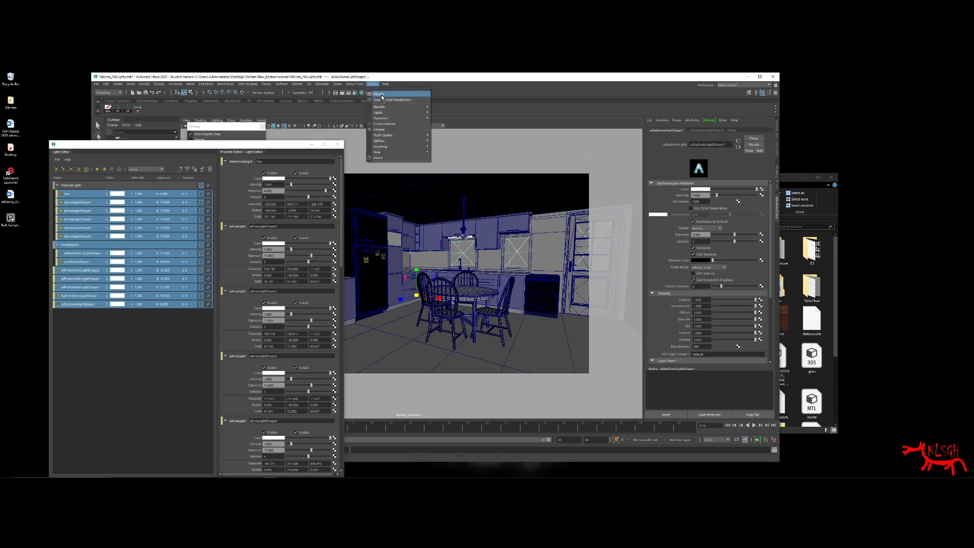
left_click(382, 95)
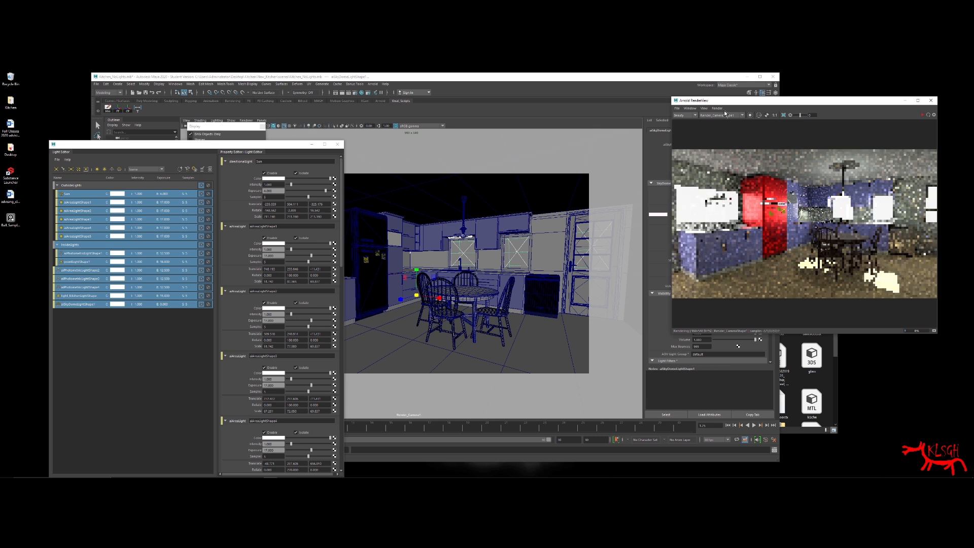
left_click_drag(726, 105, 400, 150)
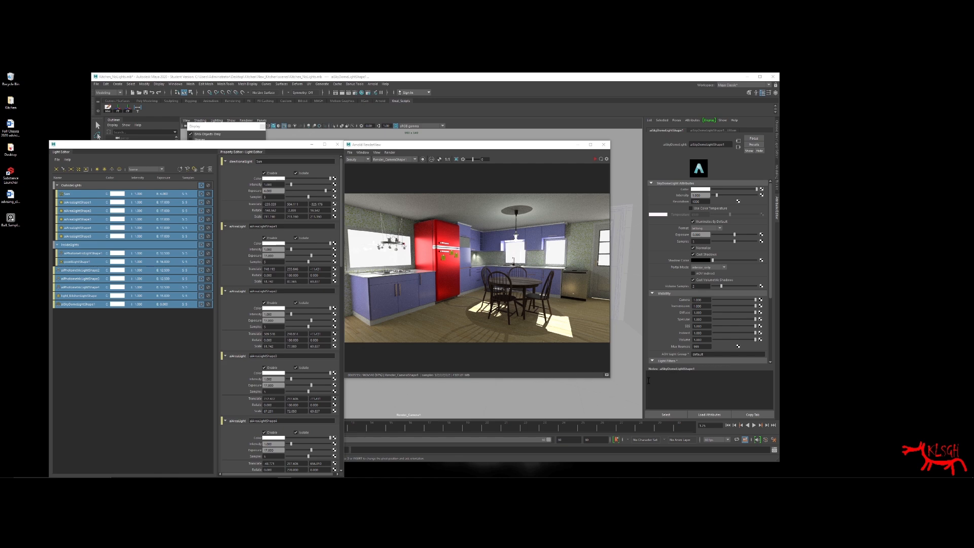
left_click(607, 376)
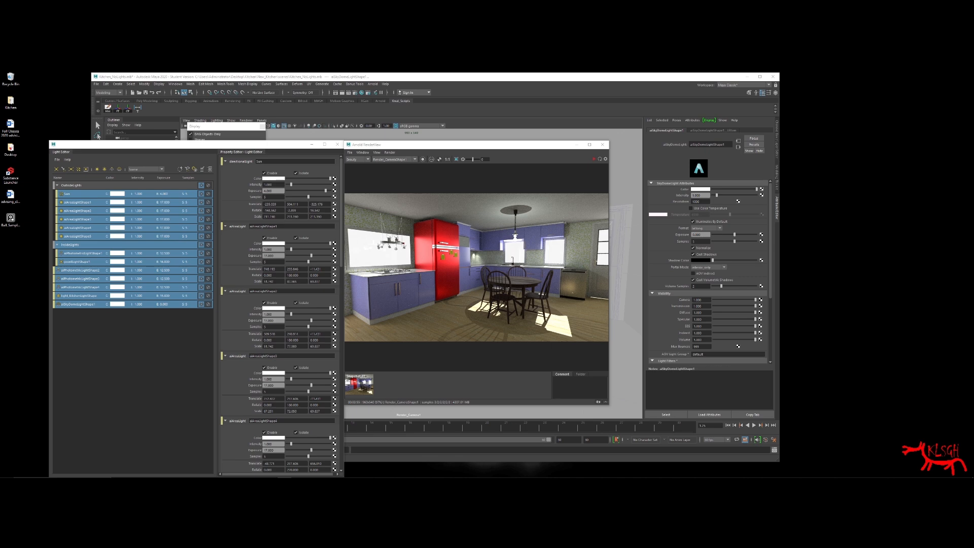
Step: Set the render samples to Camera (AA) 5, diffuse 10, specular 4, and SSS and volume indirect 0, and render again
left_click(355, 93)
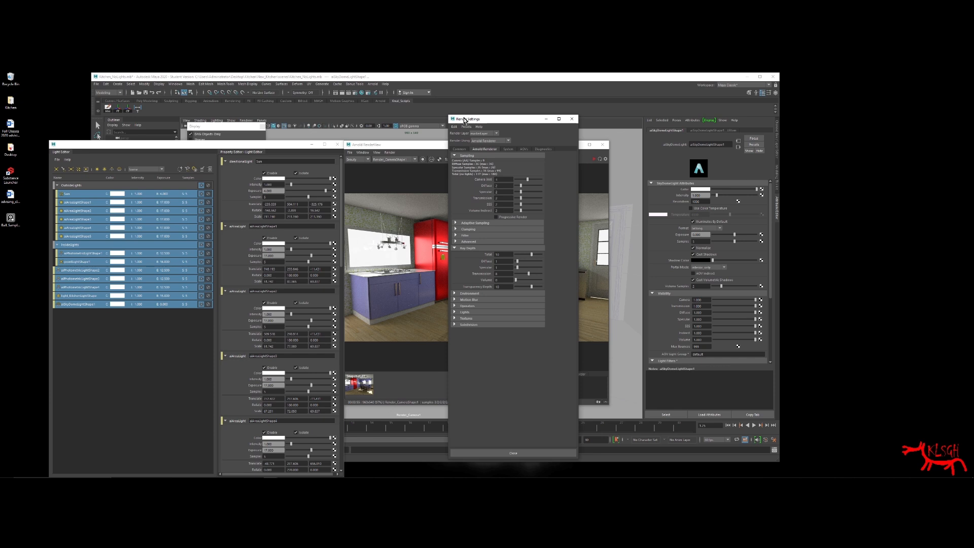
left_click_drag(464, 118, 631, 100)
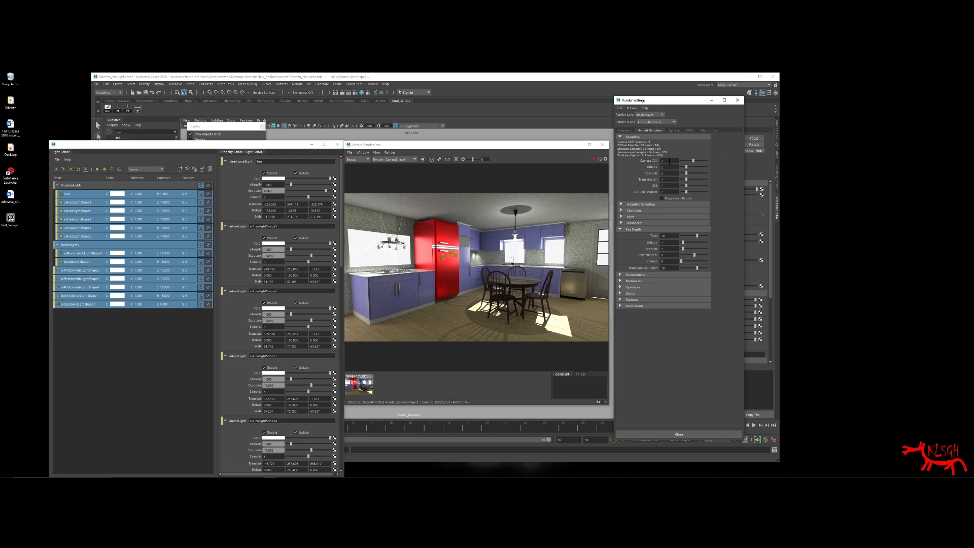
left_click(674, 161)
left_click(668, 167)
key("Return")
left_click(668, 173)
left_click(669, 179)
left_click_drag(686, 185, 670, 189)
left_click_drag(687, 192, 679, 192)
left_click(595, 159)
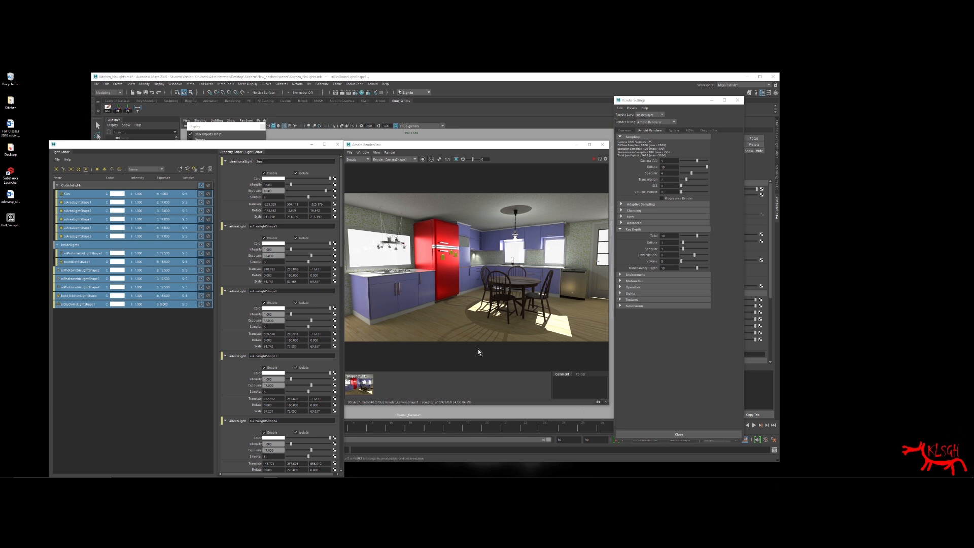
Step: Store a snapshot of the new render and switch between the two snapshots to compare their noise
left_click(598, 402)
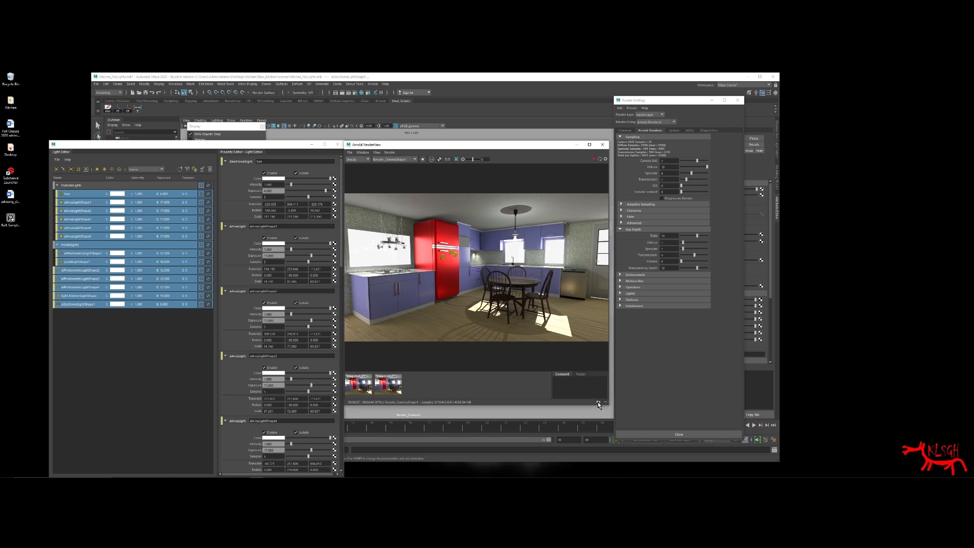
left_click(358, 388)
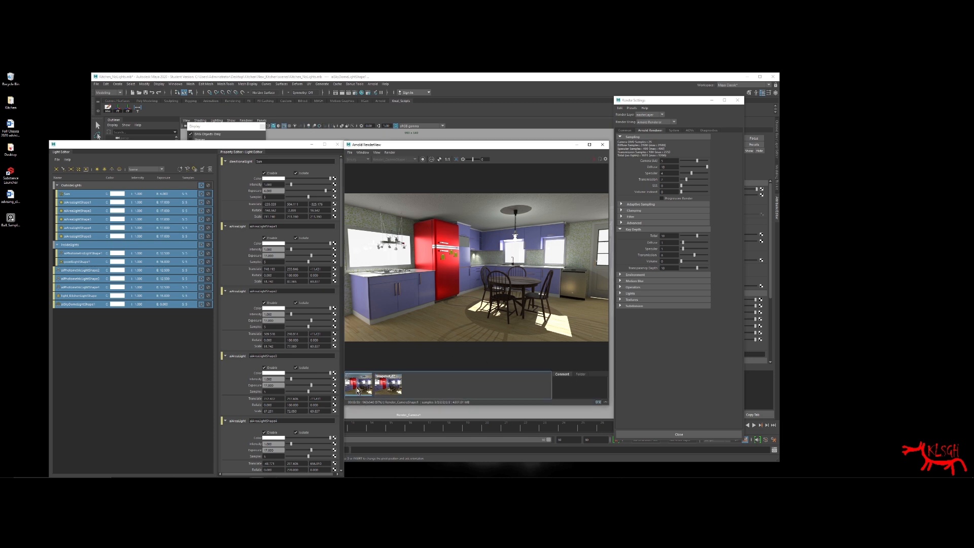
left_click(390, 389)
left_click(357, 388)
left_click(367, 392)
left_click(392, 391)
left_click(366, 390)
Step: Set the first snapshot as A and the second as B, and wipe across the image to compare them
right_click(357, 385)
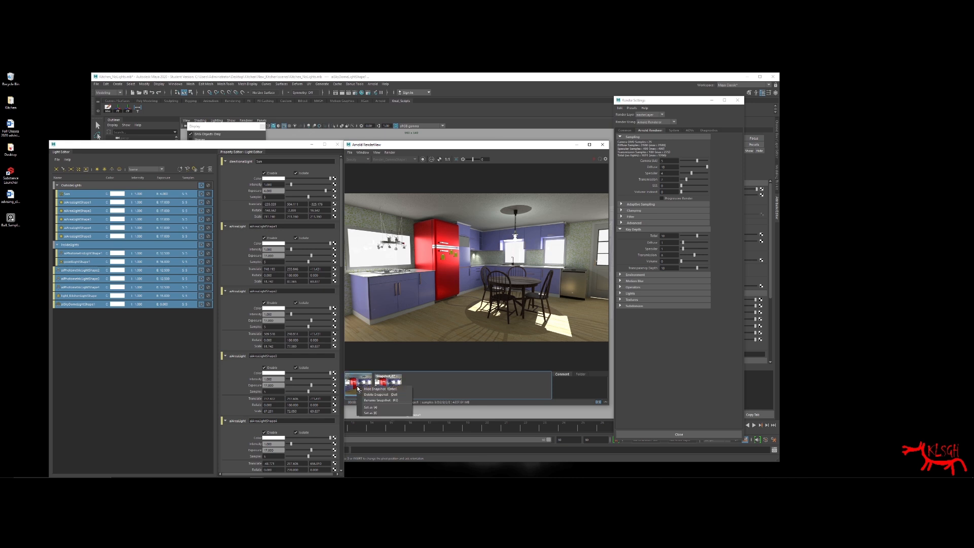
left_click(377, 407)
right_click(388, 389)
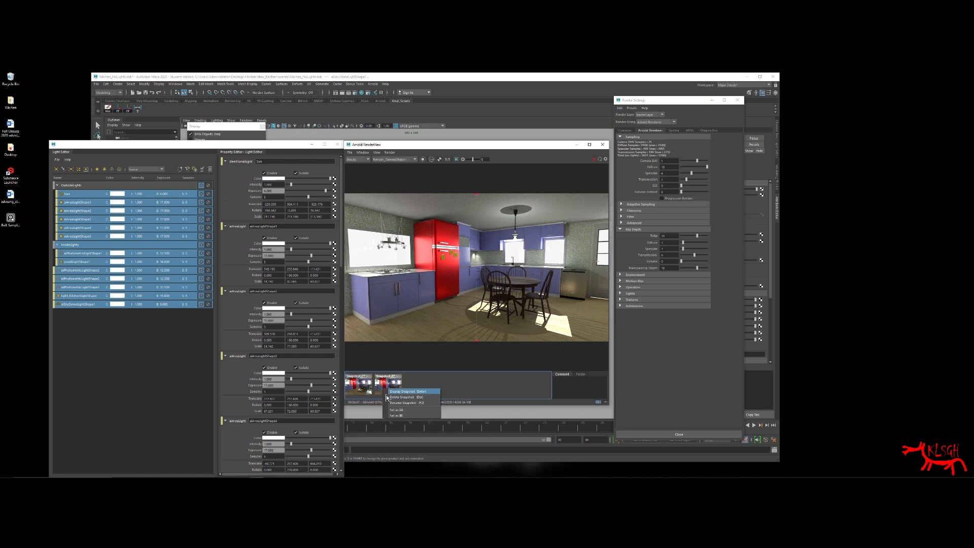
left_click(397, 416)
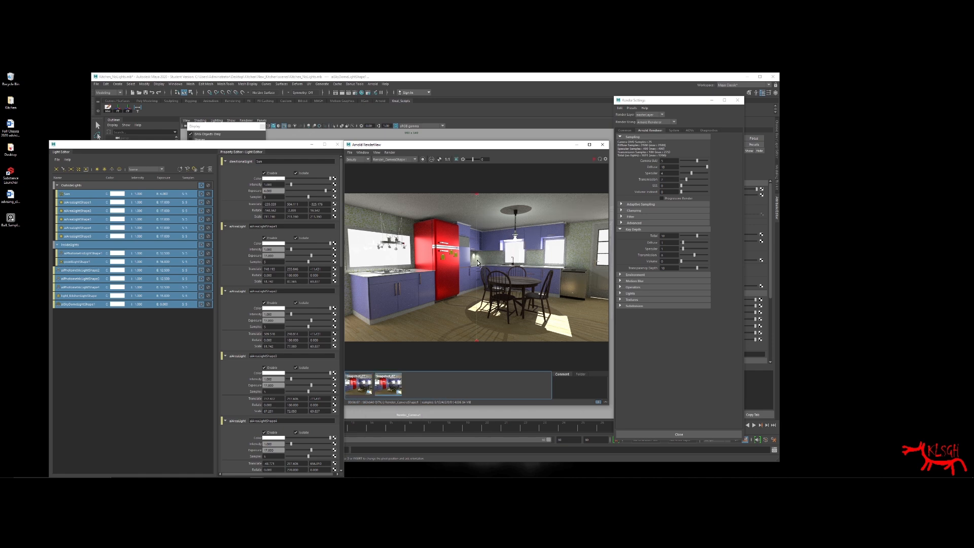
left_click_drag(476, 262, 364, 258)
left_click_drag(351, 298, 572, 272)
left_click_drag(568, 276, 516, 278)
Step: Move the render settings window clear of the attributes, select the Sun light and set its Arnold angle to 4
left_click(661, 101)
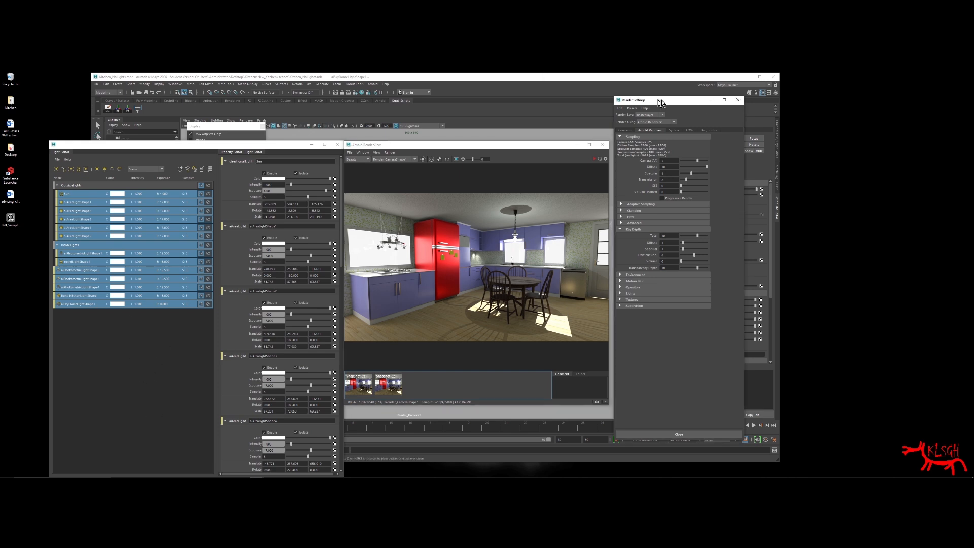
left_click_drag(661, 101, 832, 88)
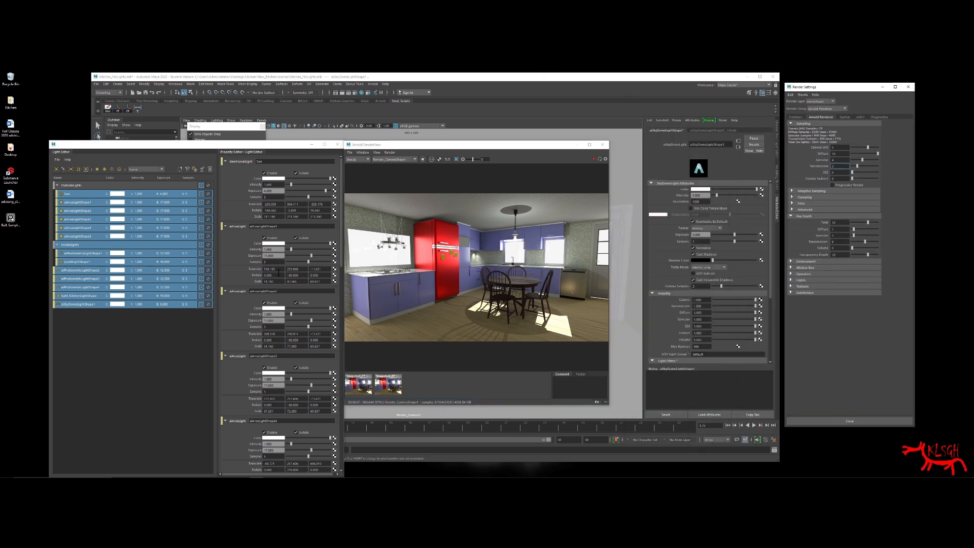
left_click(73, 194)
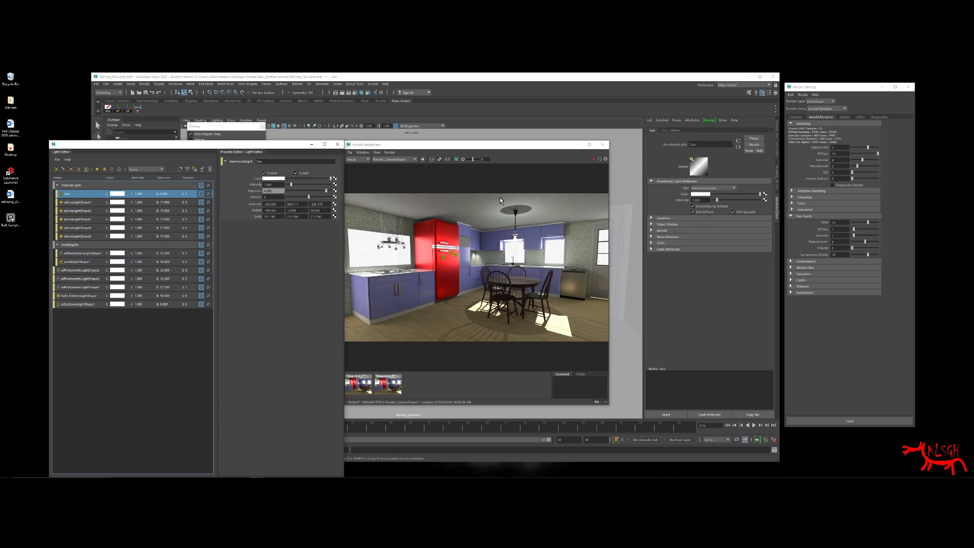
left_click(651, 231)
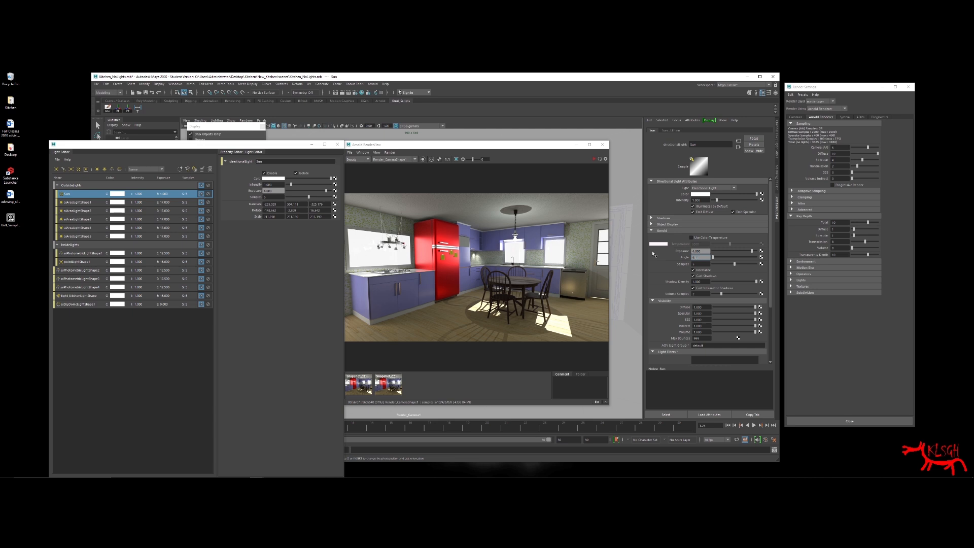
key("Tab")
Step: Set a crop region over the sunlit floor beside the dining table and render it to check the shadow softness
left_click(456, 160)
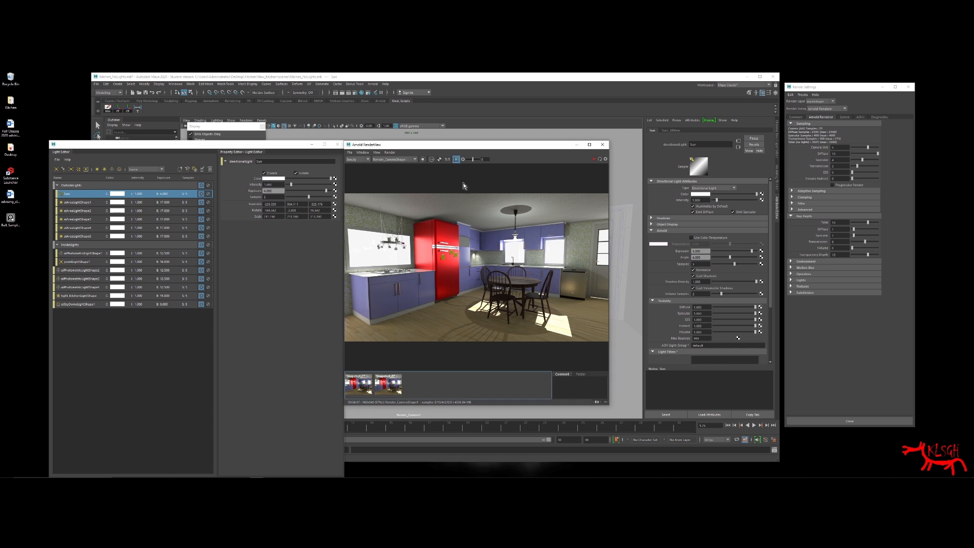
left_click_drag(539, 319, 581, 348)
left_click(456, 159)
left_click_drag(528, 294, 571, 331)
left_click(600, 159)
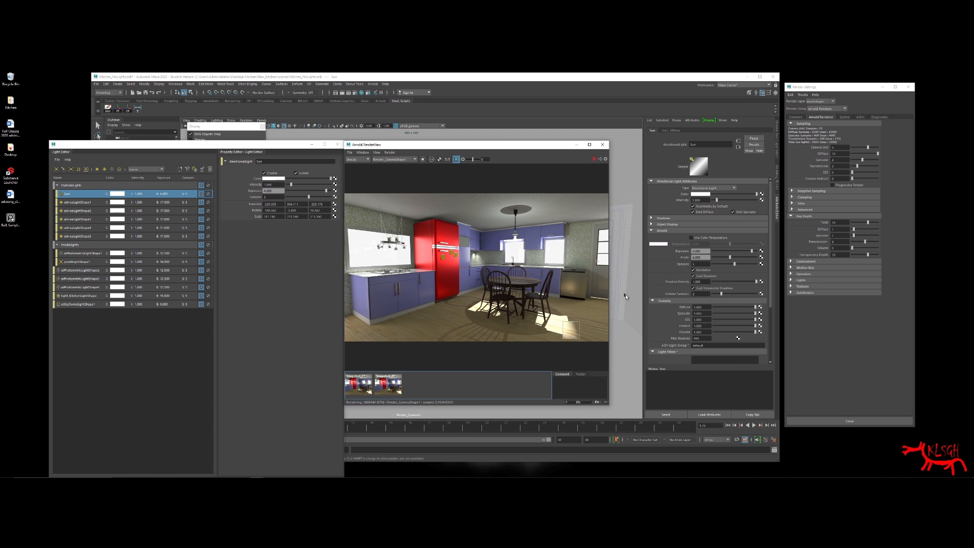
Step: Undo the Sun light's last angle change, set its angle to 2 and stop the region render
left_click(704, 280)
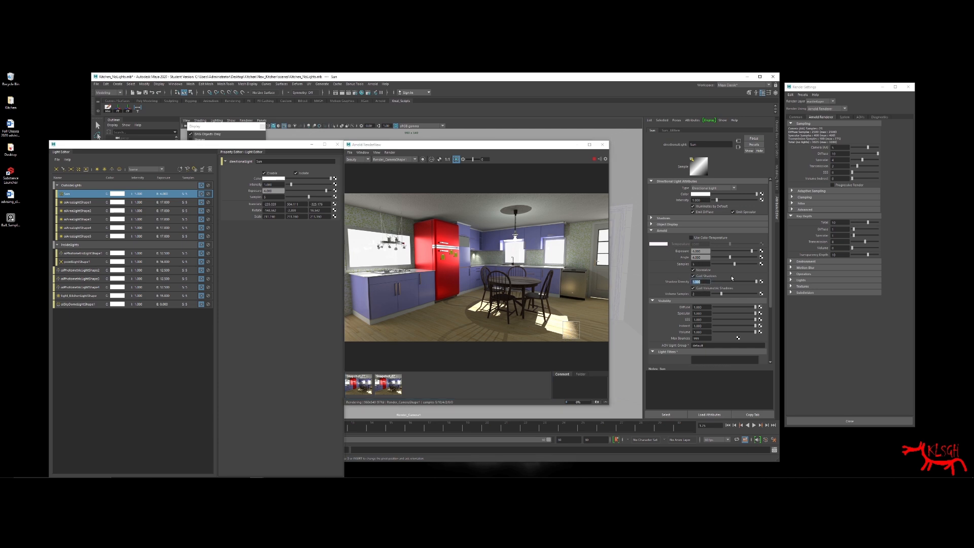
key("BackSpace")
key("ctrl+z")
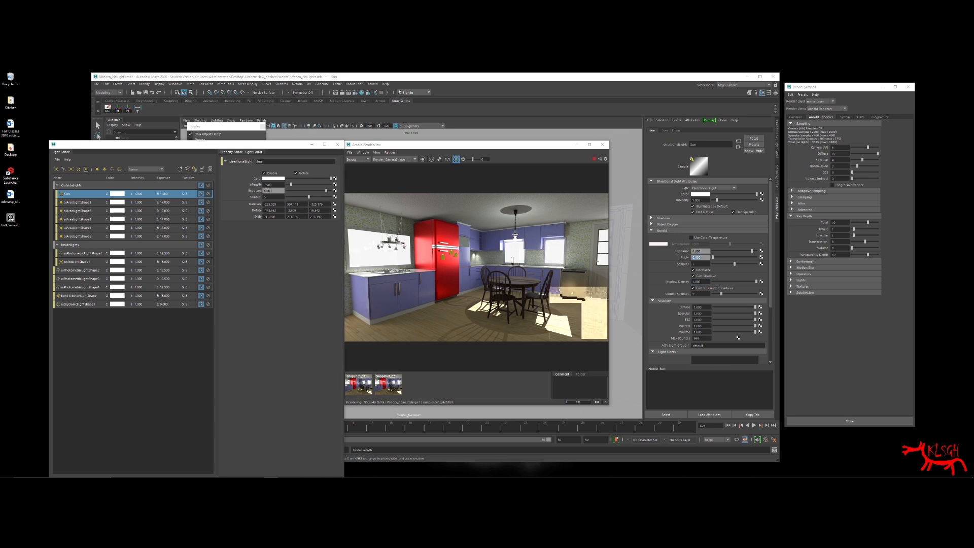
left_click(607, 291)
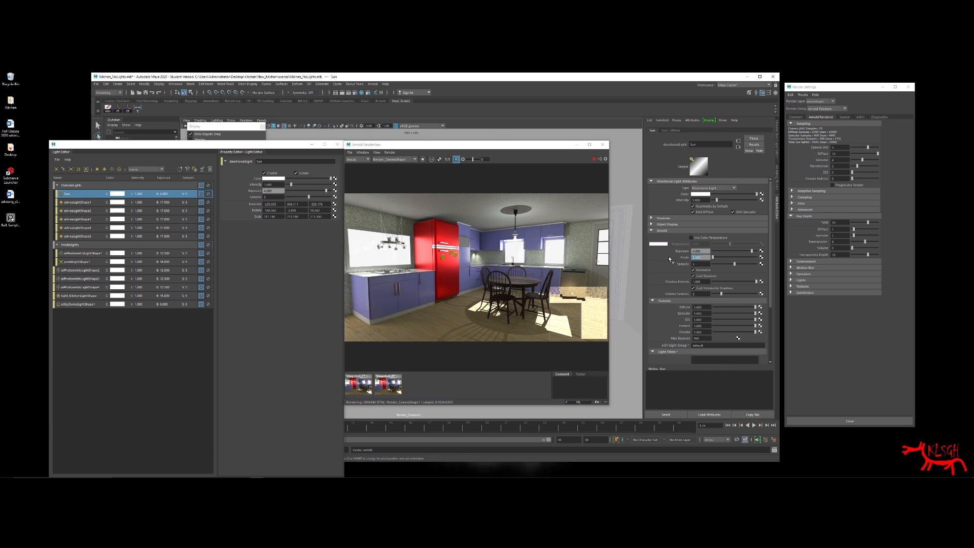
type("2")
key("Return")
left_click(594, 159)
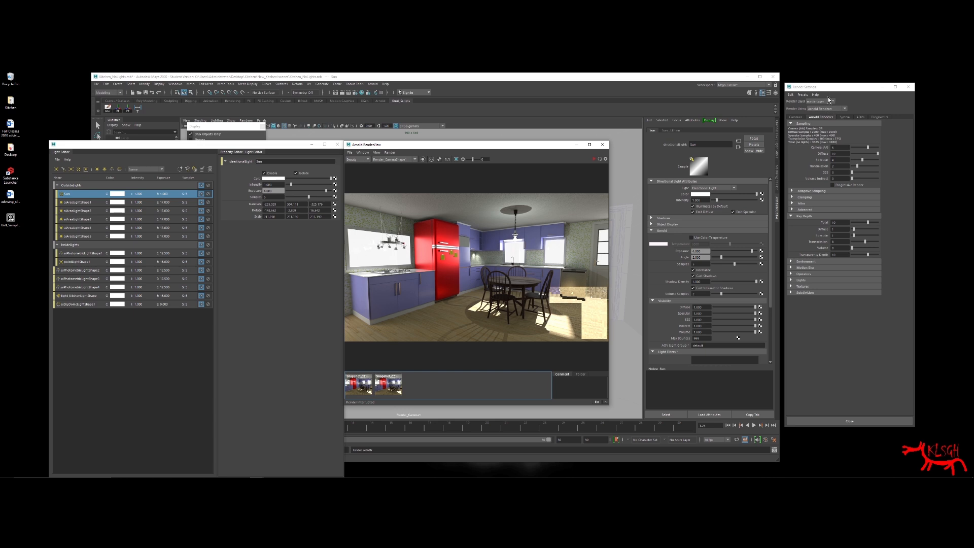
Step: Set the Arnold ray depth to 15 total and 5 diffuse, keeping the render settings window clear of the other panels
mouse_move(834, 88)
left_mouse_down()
mouse_move(440, 102)
mouse_move(780, 116)
mouse_move(842, 102)
left_mouse_up()
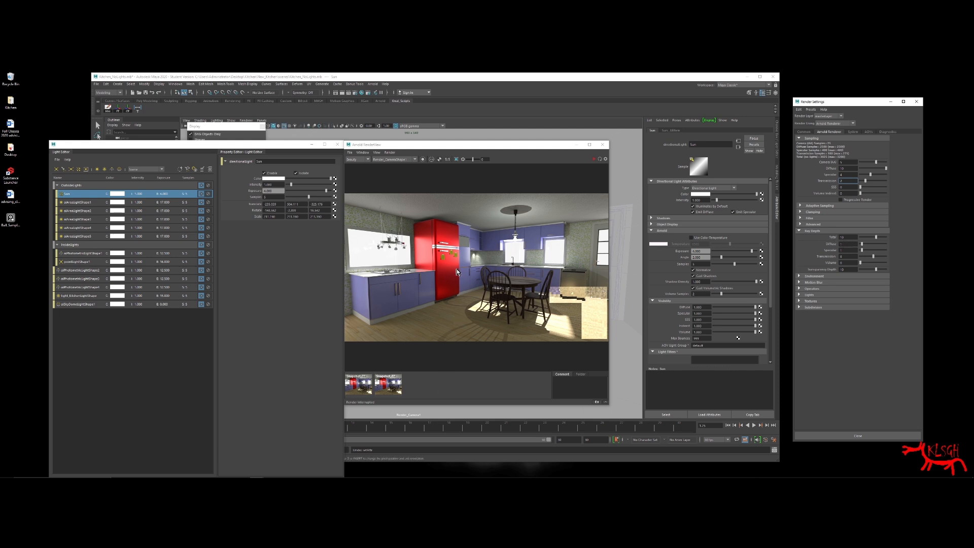
left_click(592, 158)
left_click(846, 244)
left_click(849, 237)
type("15")
key("Return")
left_click_drag(839, 102, 828, 78)
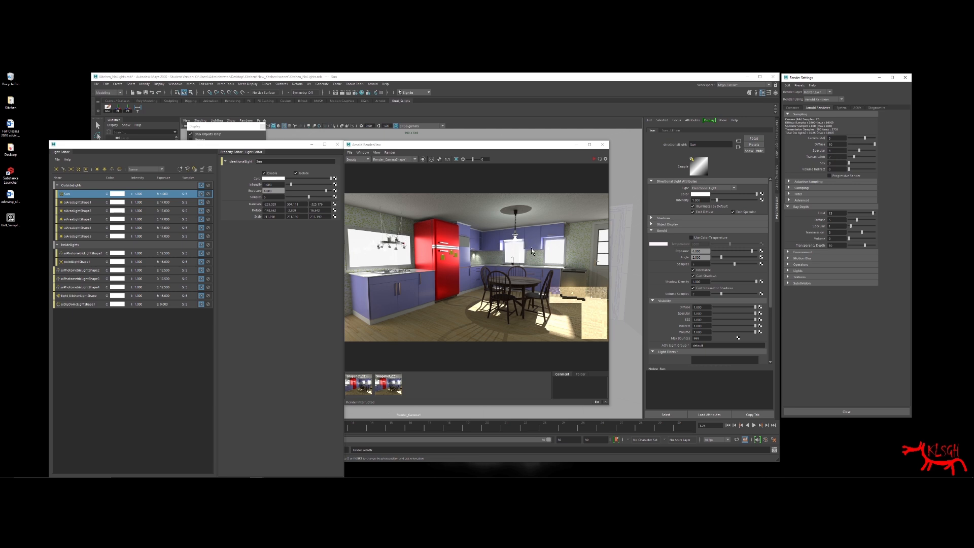
Step: Create an aiAtmosphereVolume as the scene's atmosphere in the environment settings and raise its density above zero
left_click(788, 253)
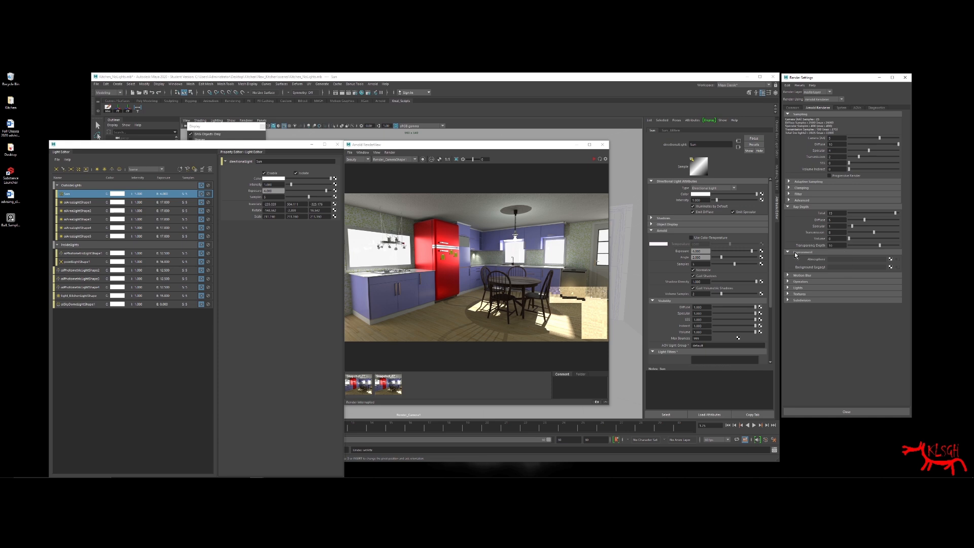
left_click(890, 259)
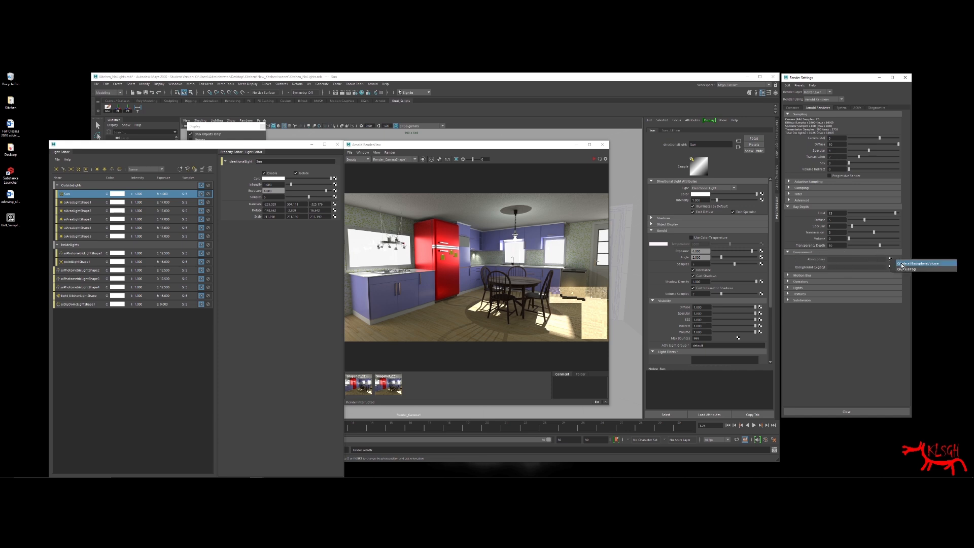
left_click(903, 264)
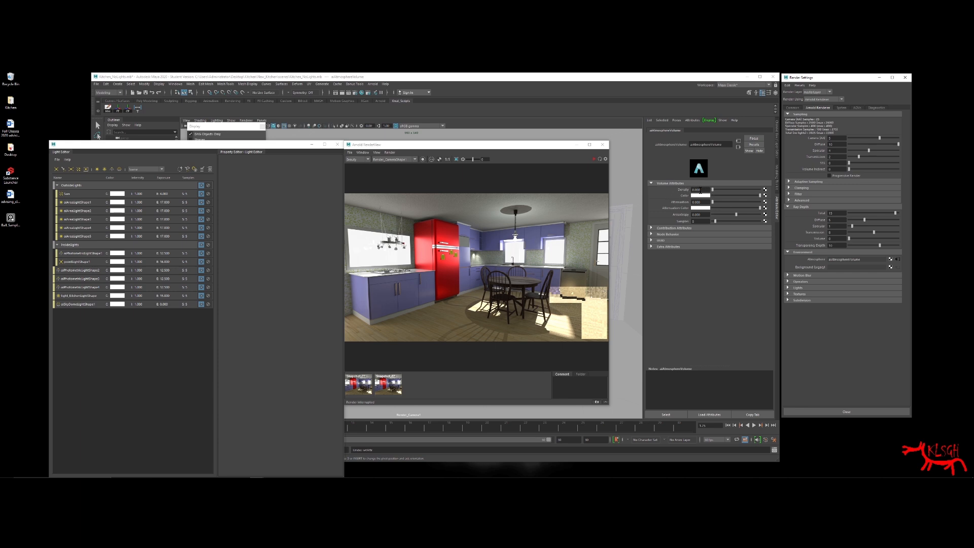
left_click(707, 189)
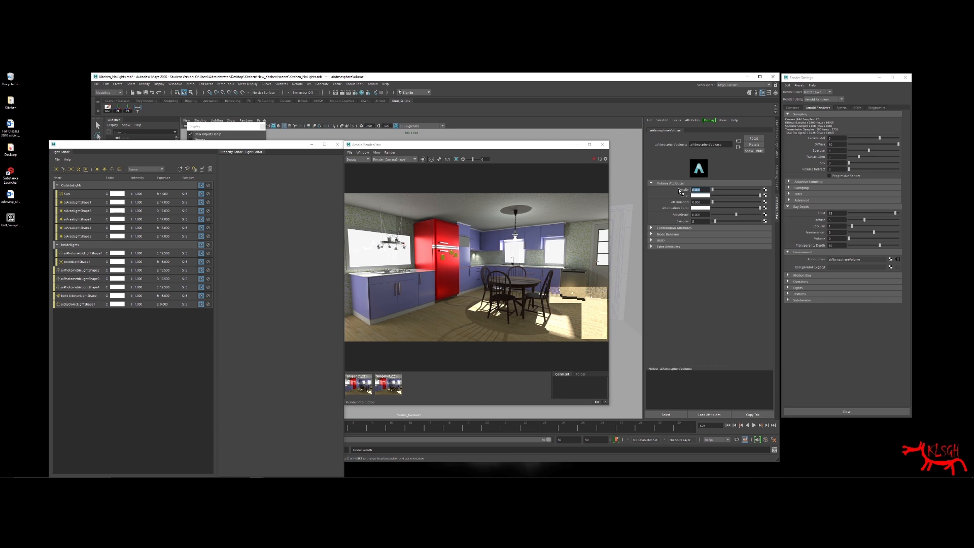
left_click(703, 191)
key("Return")
Step: Set a crop region around the pendant lamp, render it with Arnold and enlarge the region to cover the nearby windows
left_click(457, 161)
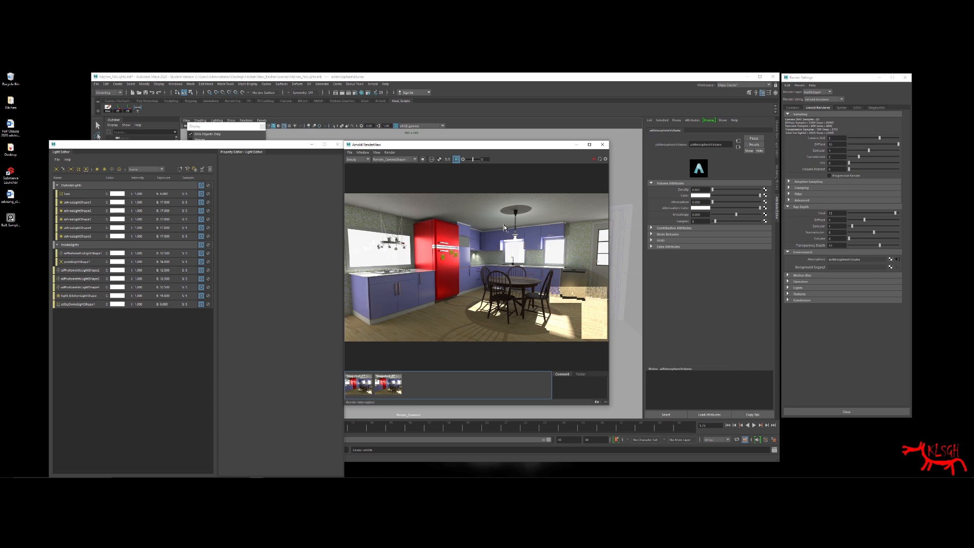
left_click_drag(504, 225, 527, 248)
left_click(372, 84)
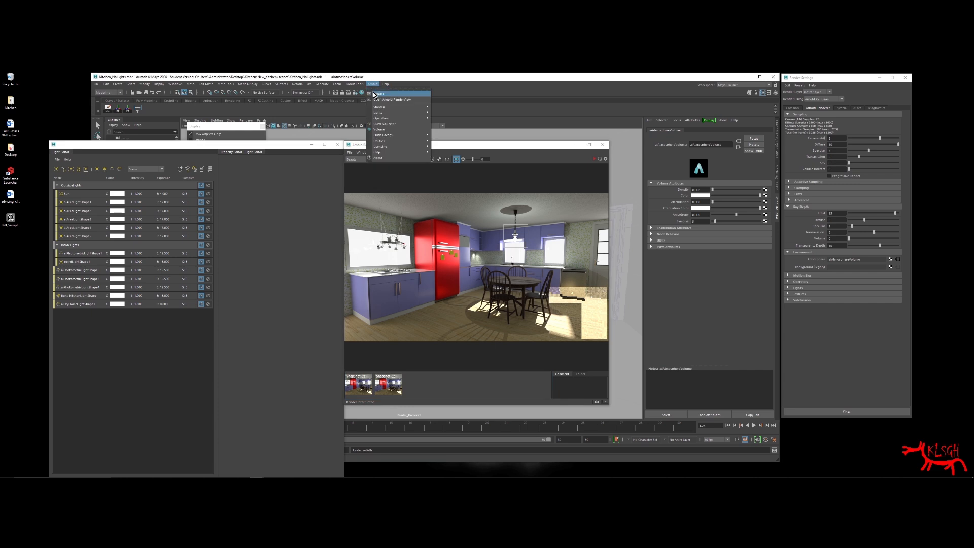
left_click(381, 92)
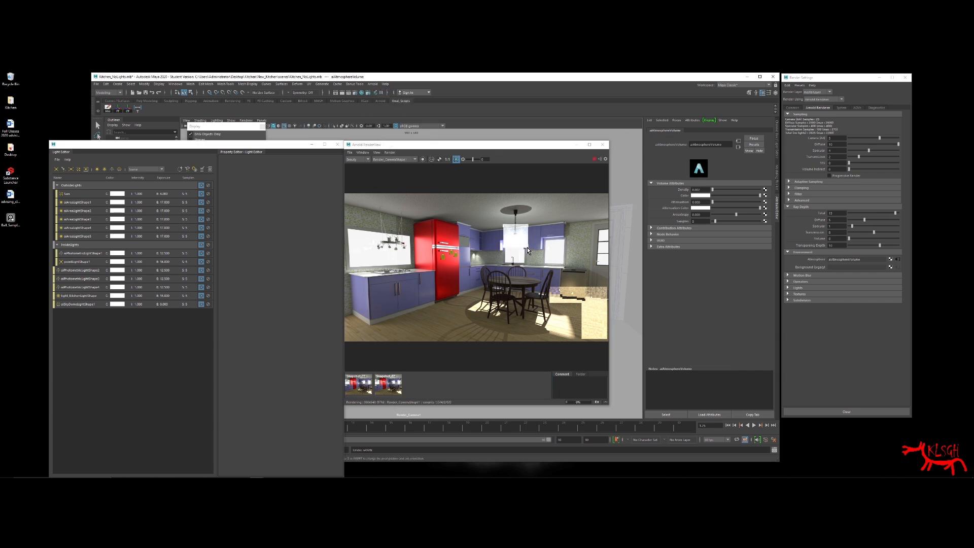
left_click_drag(527, 248, 546, 268)
left_click_drag(502, 227, 488, 216)
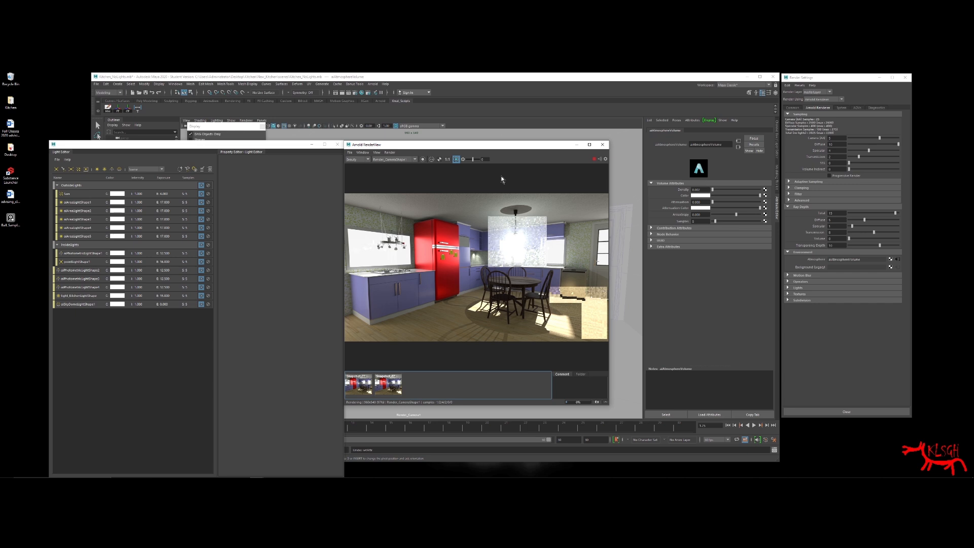
Step: Reduce the atmosphere volume's density in stages to 0.001 while checking the haze in the cropped render
left_click(706, 190)
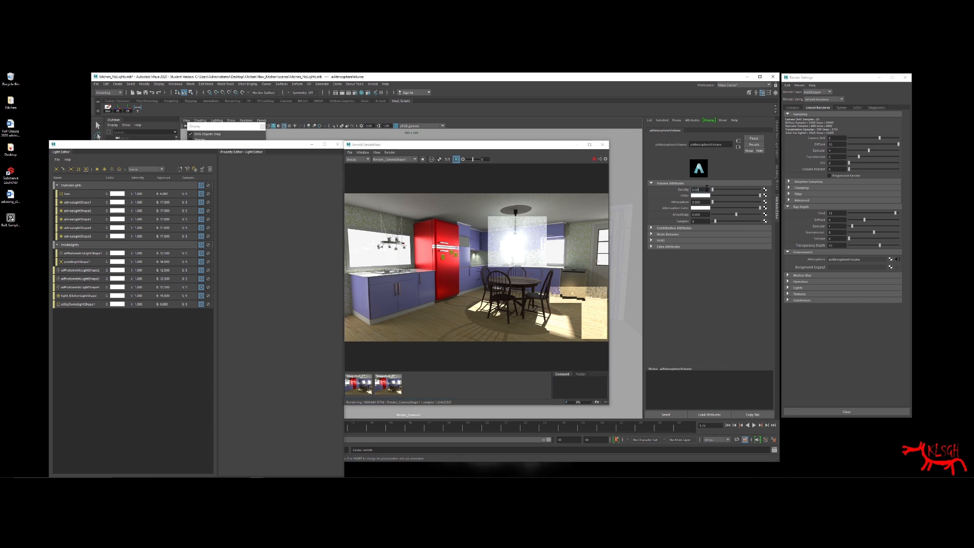
key("Return")
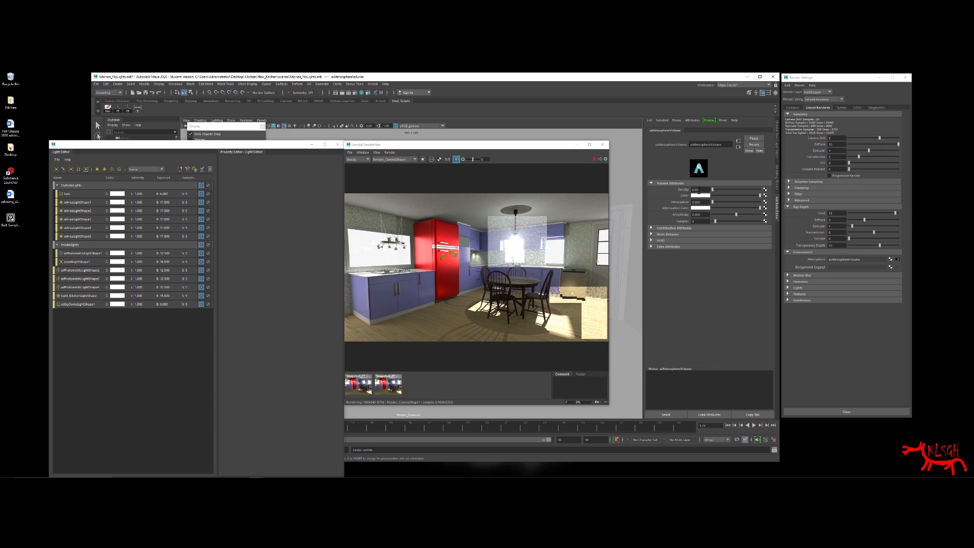
left_click(701, 190)
key("Return")
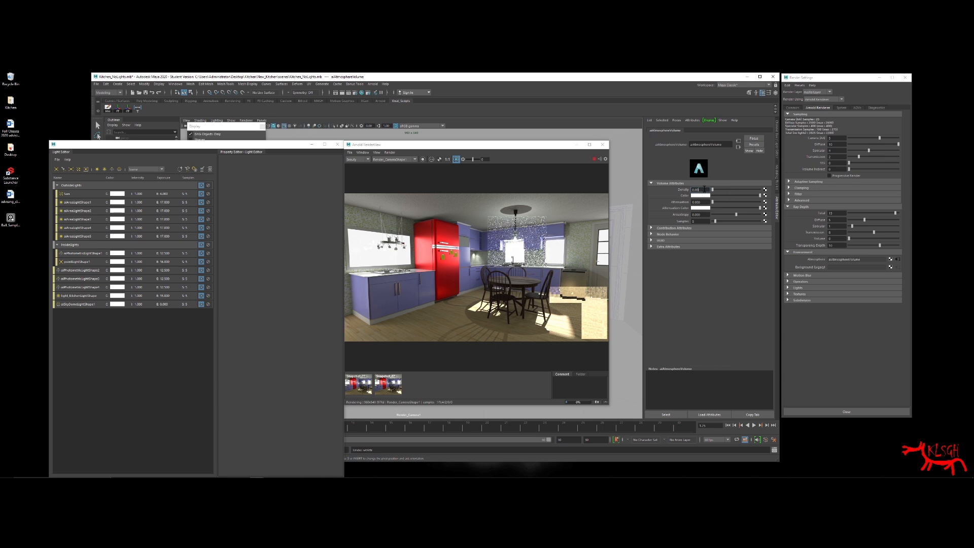
type("1")
key("Return")
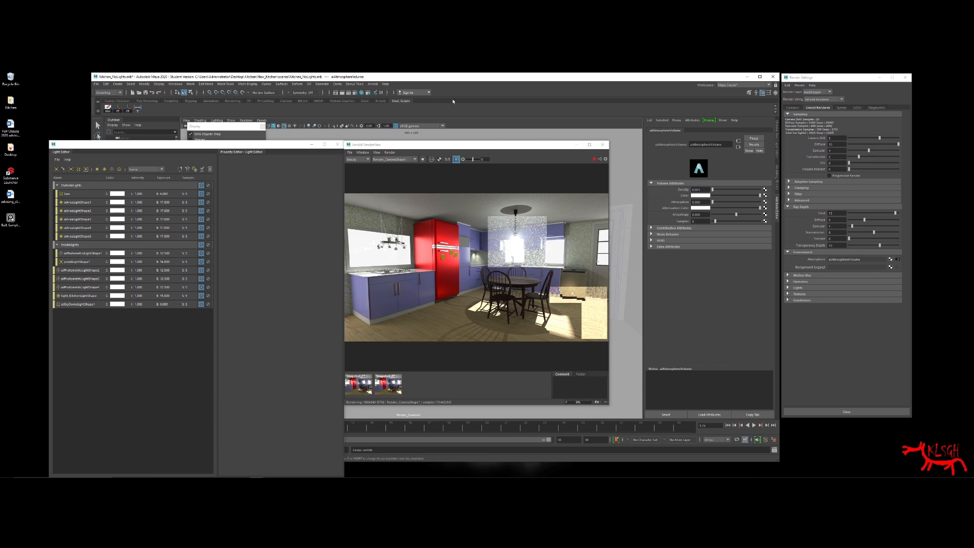
Step: Render the full kitchen view with the atmosphere, store a snapshot and switch between the three snapshots to compare them
left_click(593, 159)
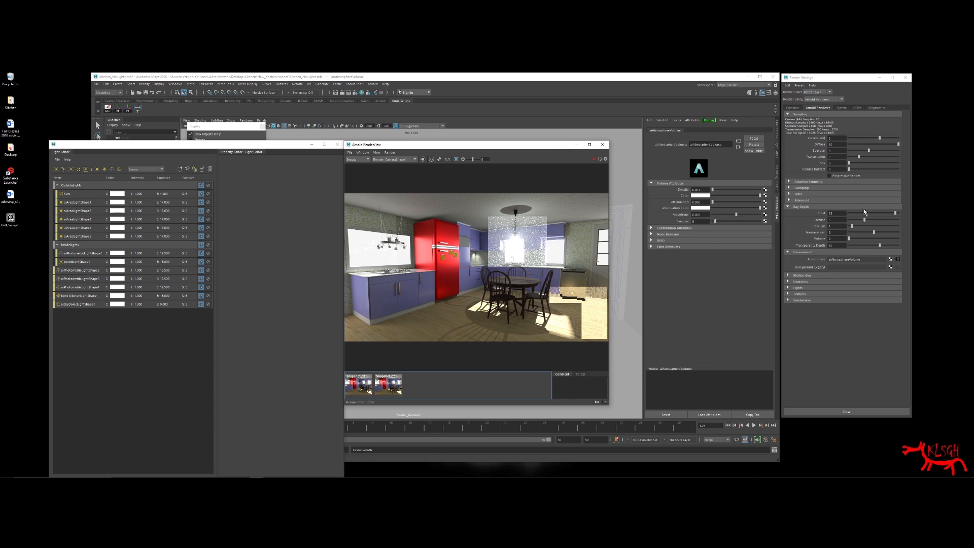
left_click(594, 159)
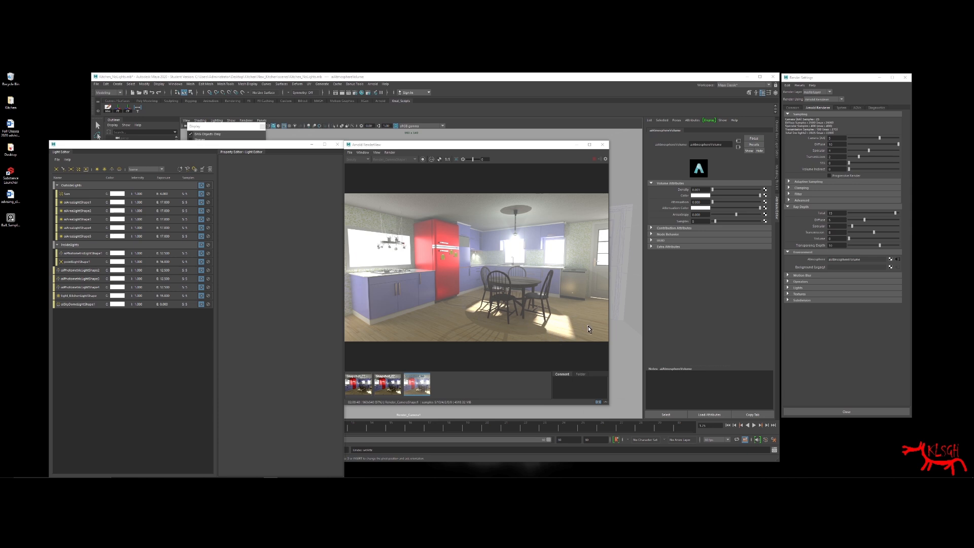
left_click(358, 386)
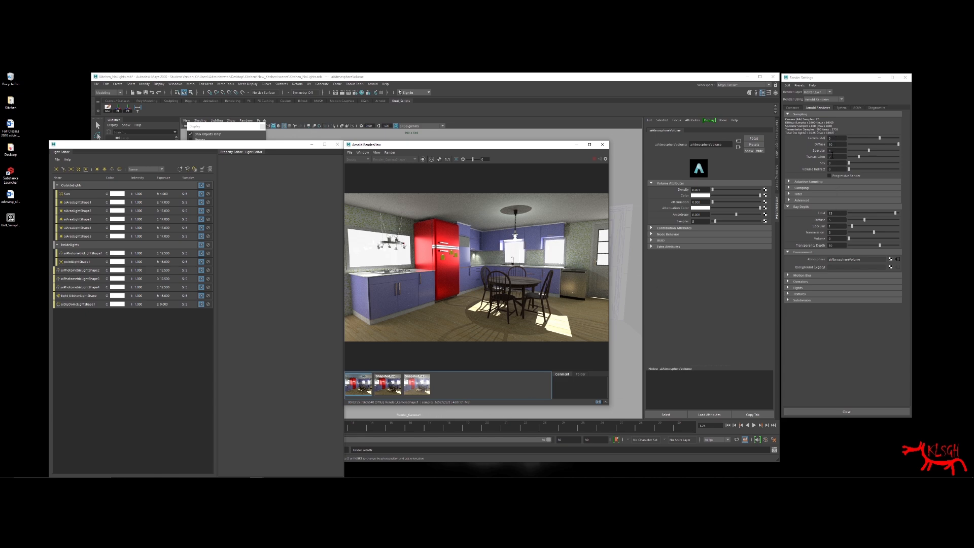
left_click(389, 389)
left_click(420, 386)
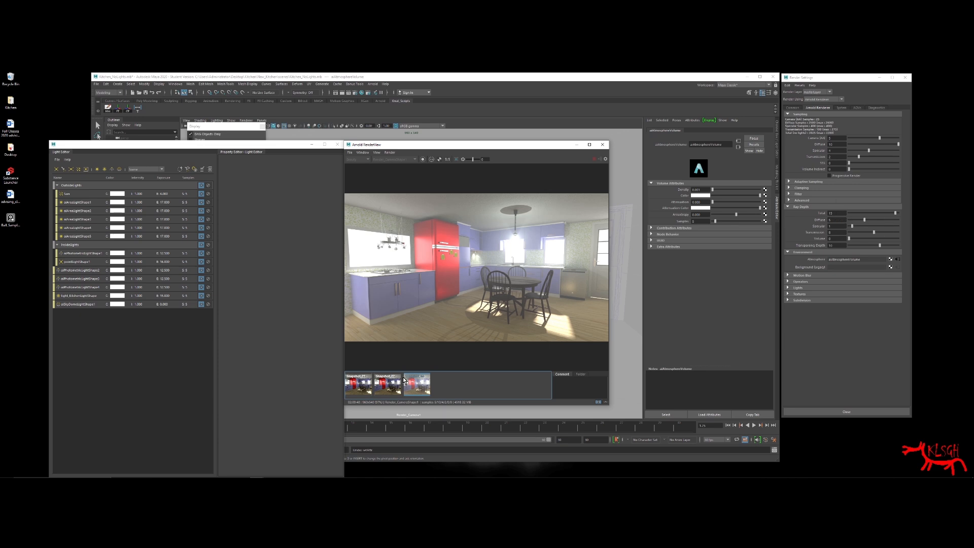
left_click(384, 392)
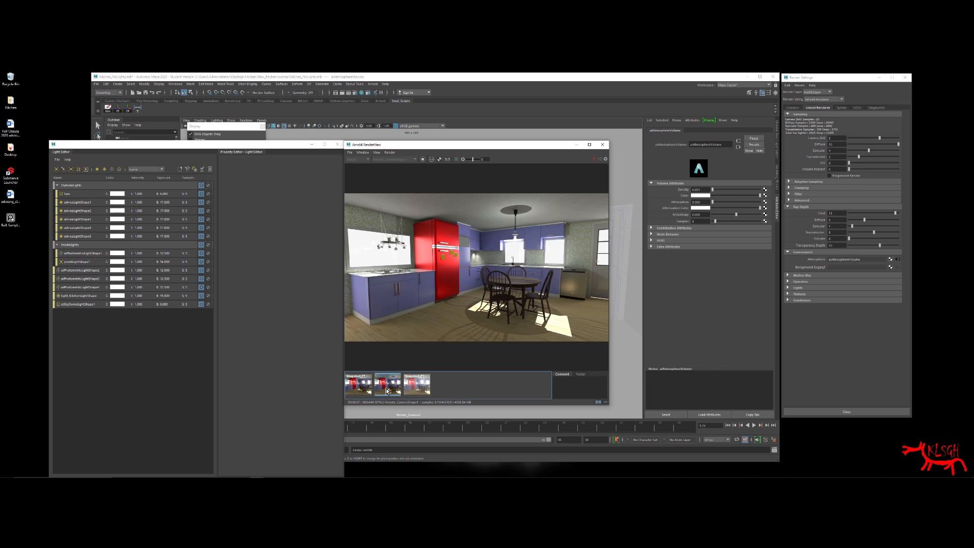
left_click(415, 385)
mouse_move(634, 481)
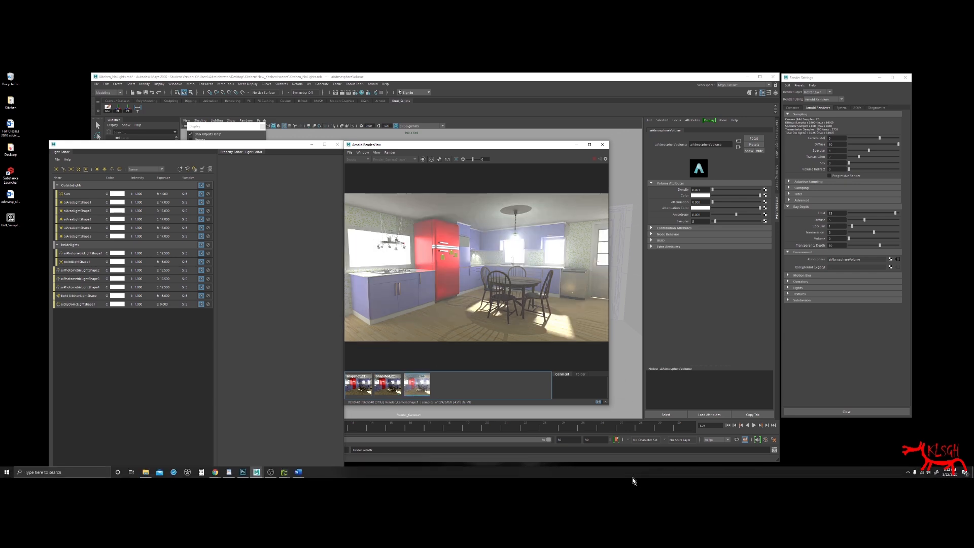